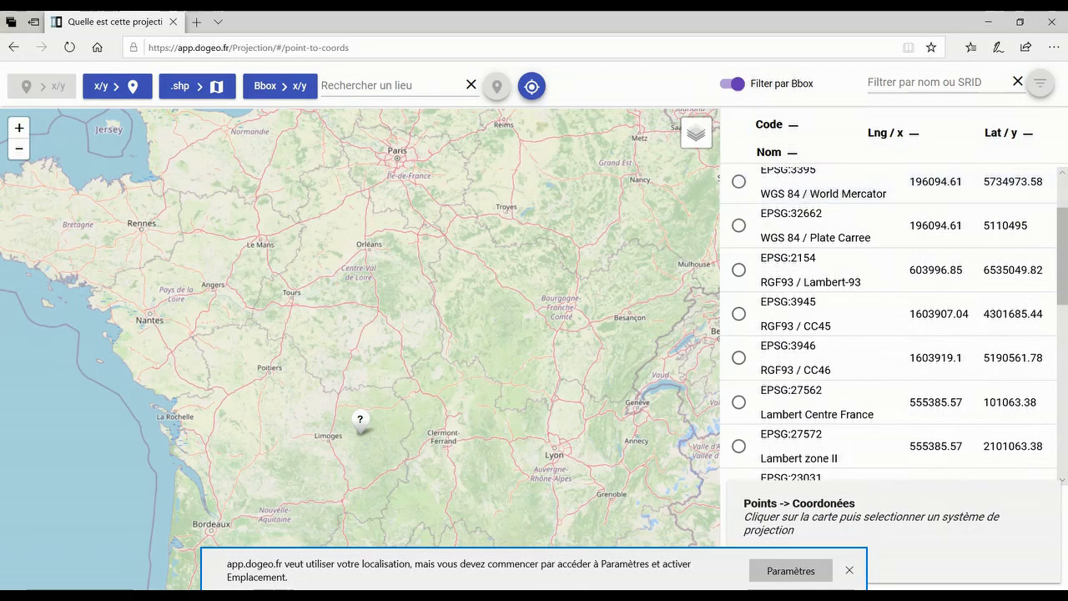
# Review the EPSG systems and coordinates listed for the map point, and close the web page and the project properties
pyautogui.scroll(2, 835, 404)
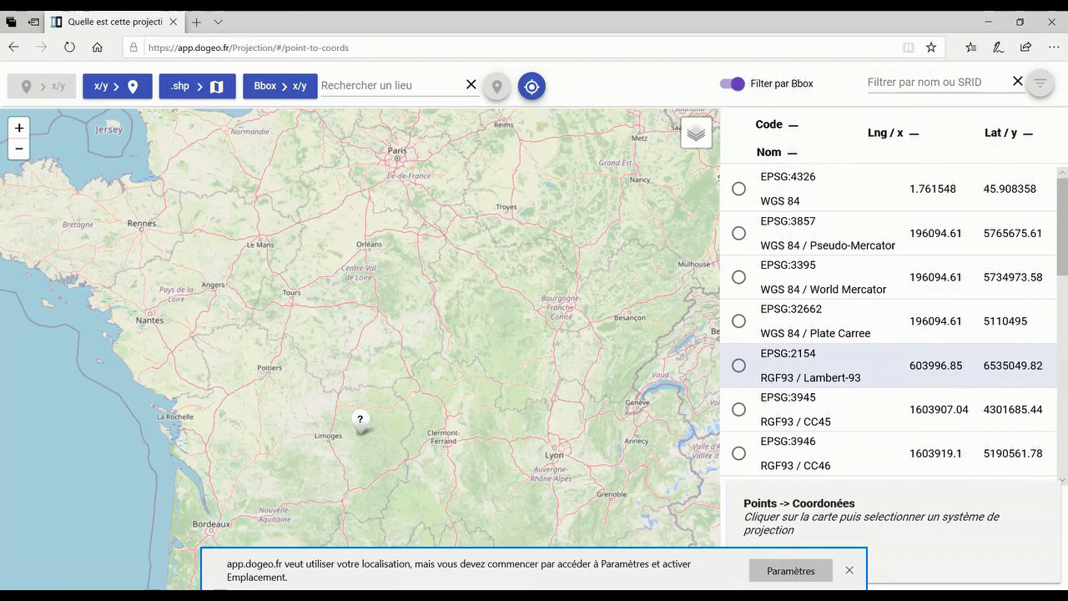
pyautogui.scroll(-1, 889, 407)
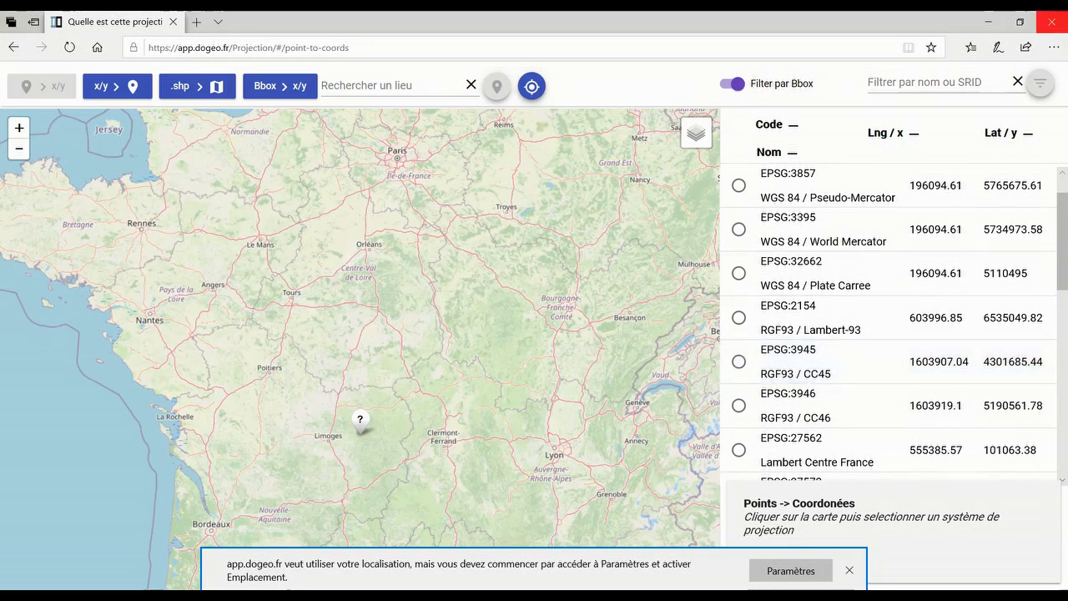
pyautogui.click(1052, 22)
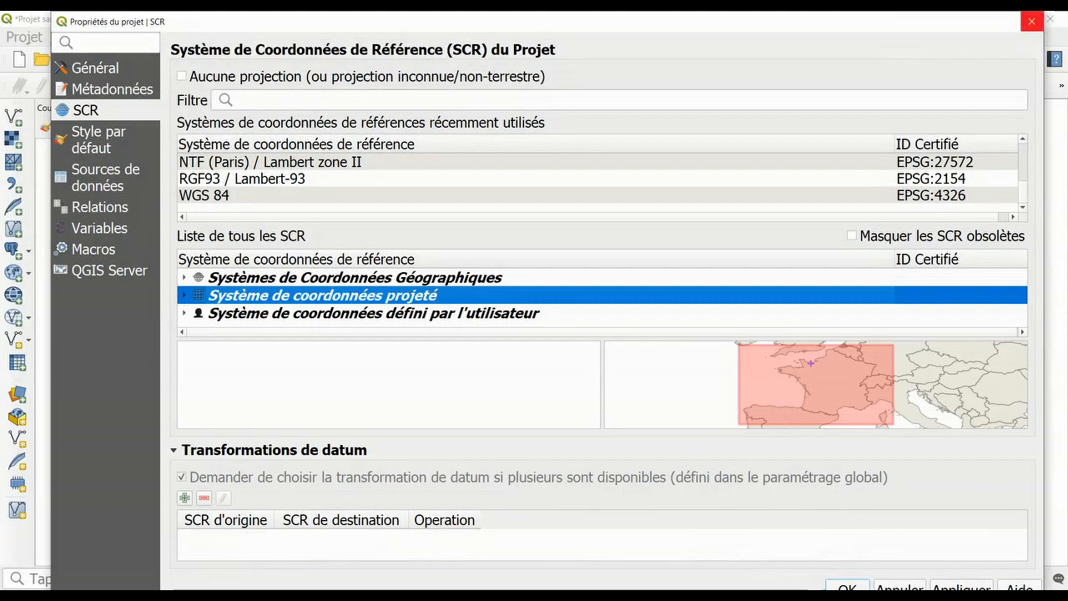
pyautogui.click(1032, 21)
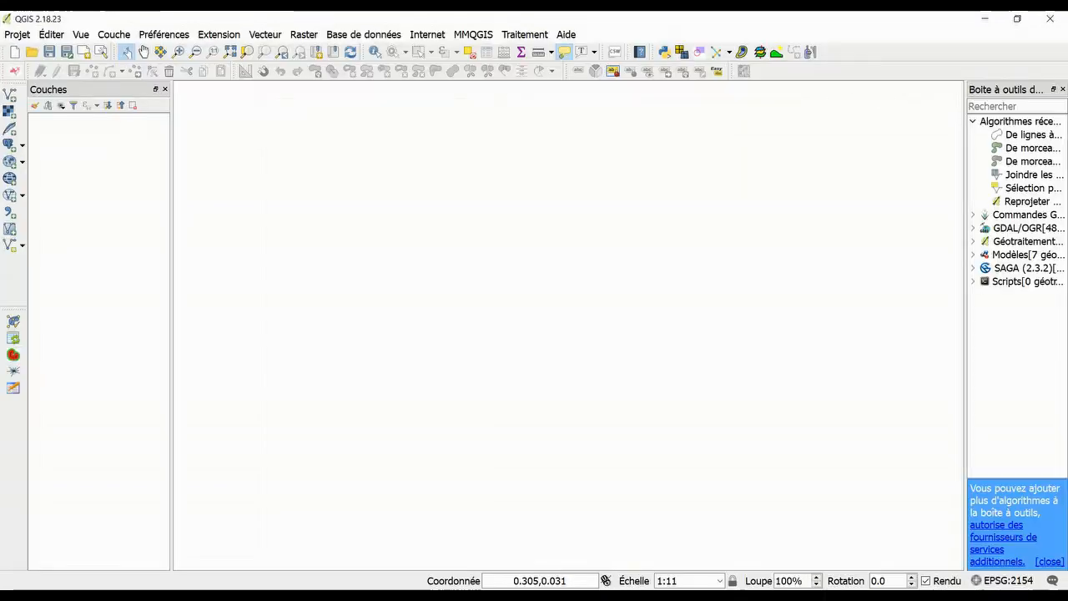
# In QGIS 2.18, widen the layers panel and the processing toolbox panel so their contents are readable
pyautogui.moveTo(172, 339); pyautogui.dragTo(242, 340)
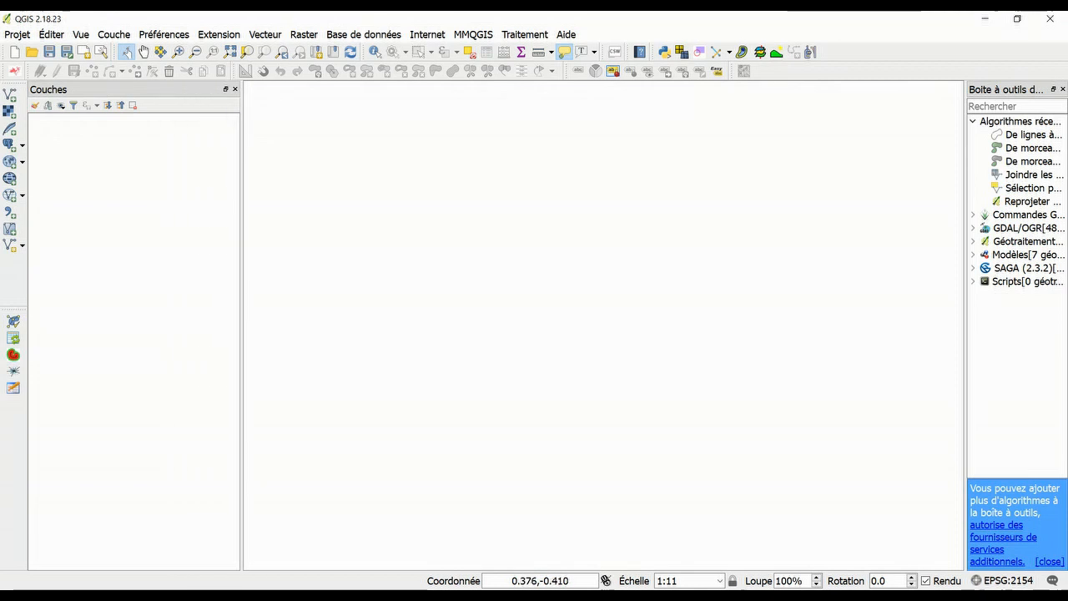
pyautogui.moveTo(966, 340); pyautogui.dragTo(817, 340)
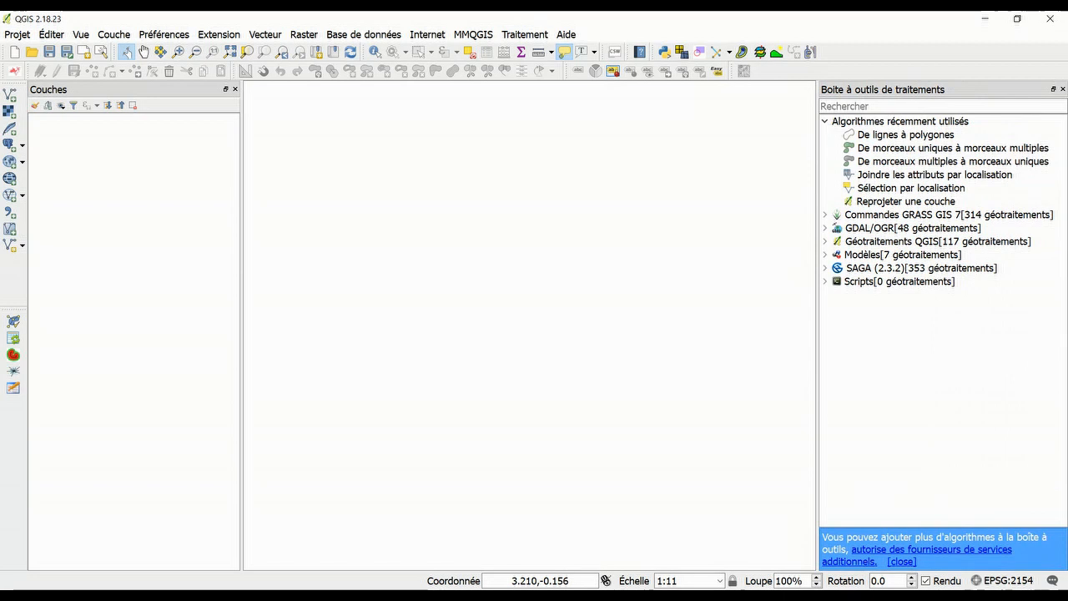
# View the project's coordinate reference system settings, and close them without changes
pyautogui.click(17, 34)
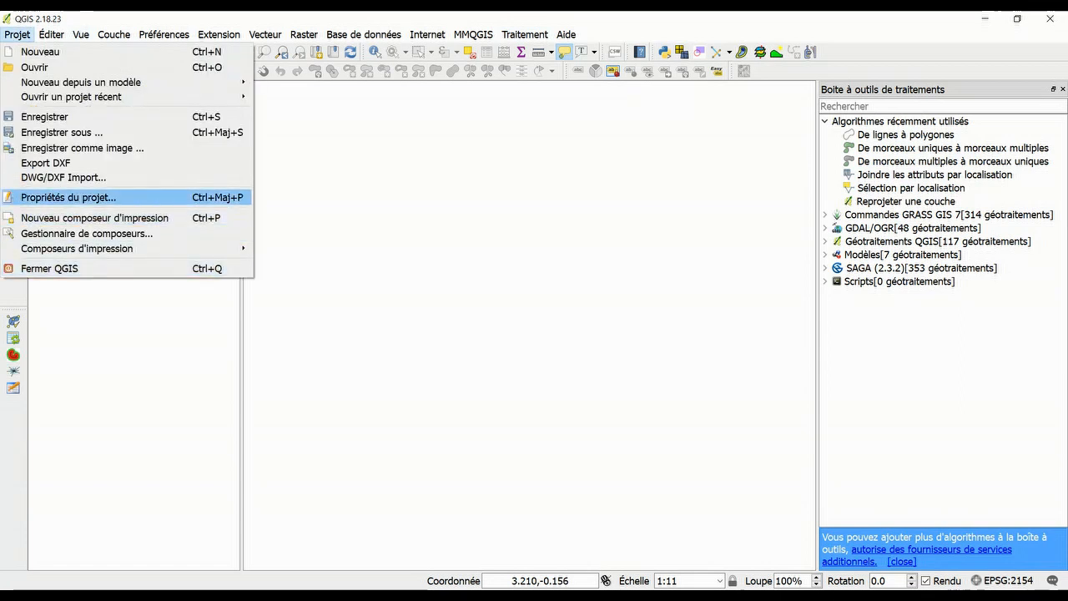
pyautogui.click(68, 197)
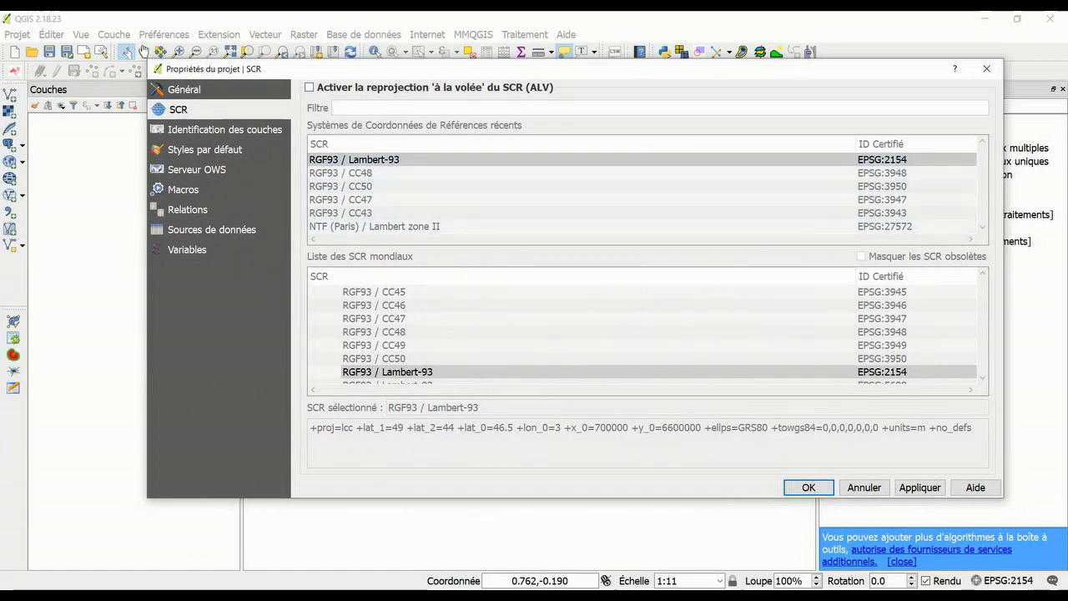
pyautogui.moveTo(554, 75); pyautogui.dragTo(525, 61)
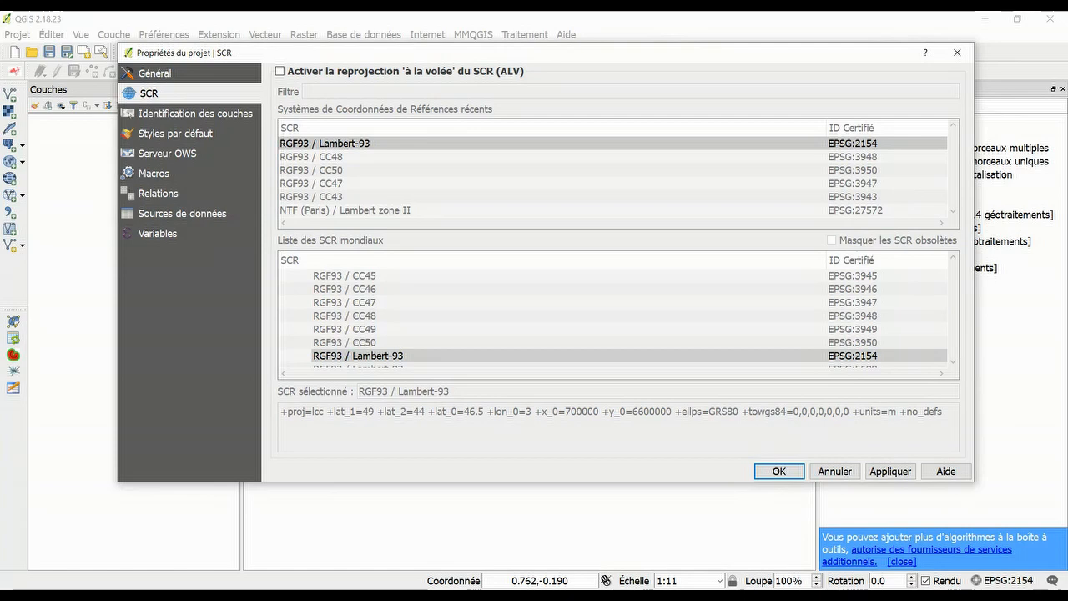
pyautogui.click(957, 52)
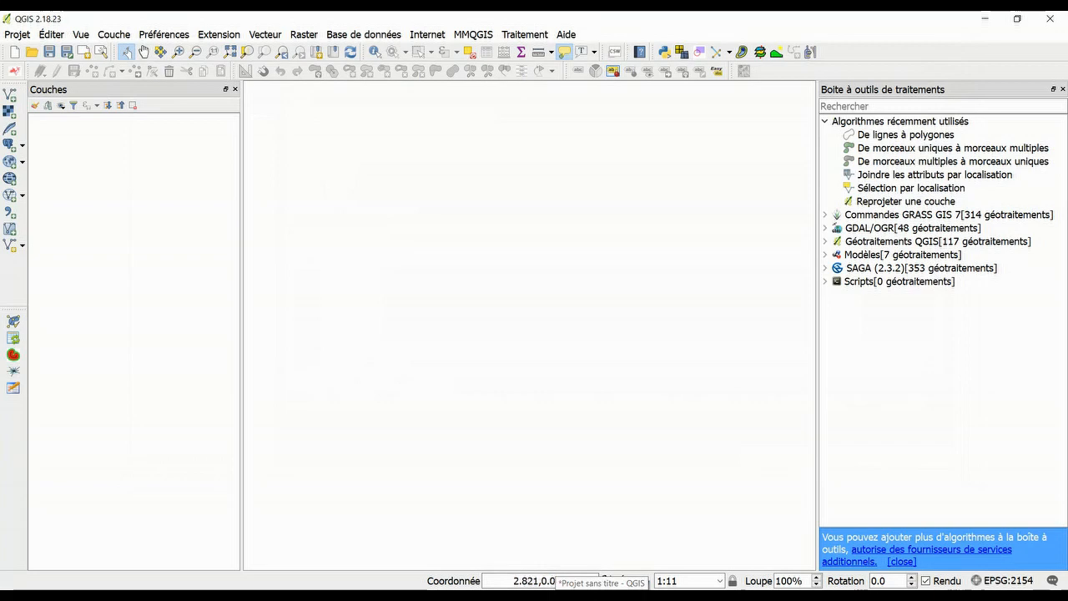
# Switch to the file explorer and open the Maltot folder on the desktop (Bureau)
pyautogui.click(984, 19)
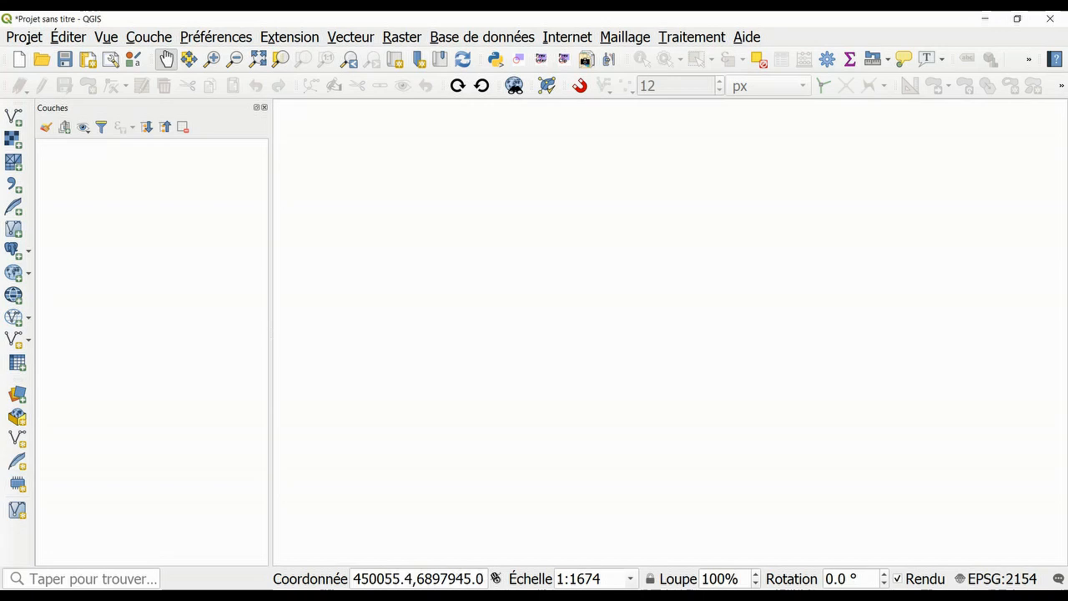
pyautogui.hotkey('alt', 'Tab')
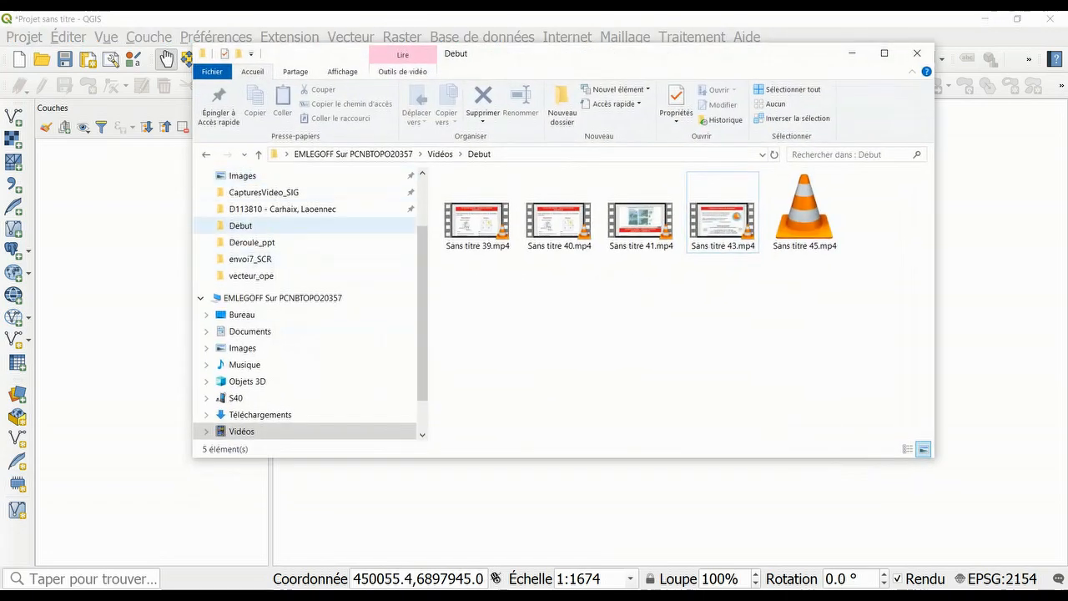
pyautogui.click(242, 314)
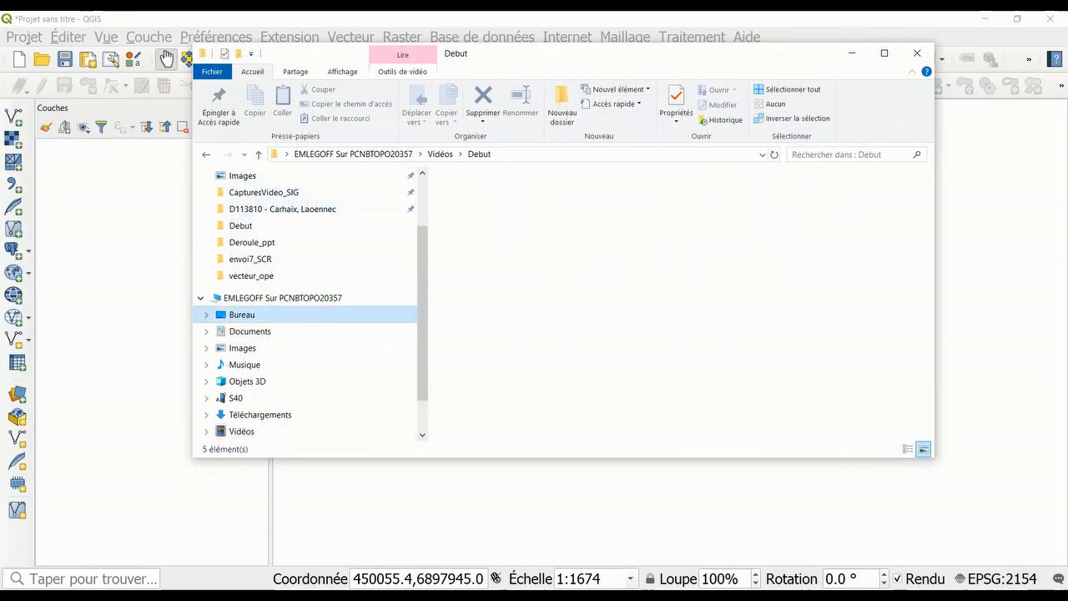
pyautogui.scroll(-5, 501, 391)
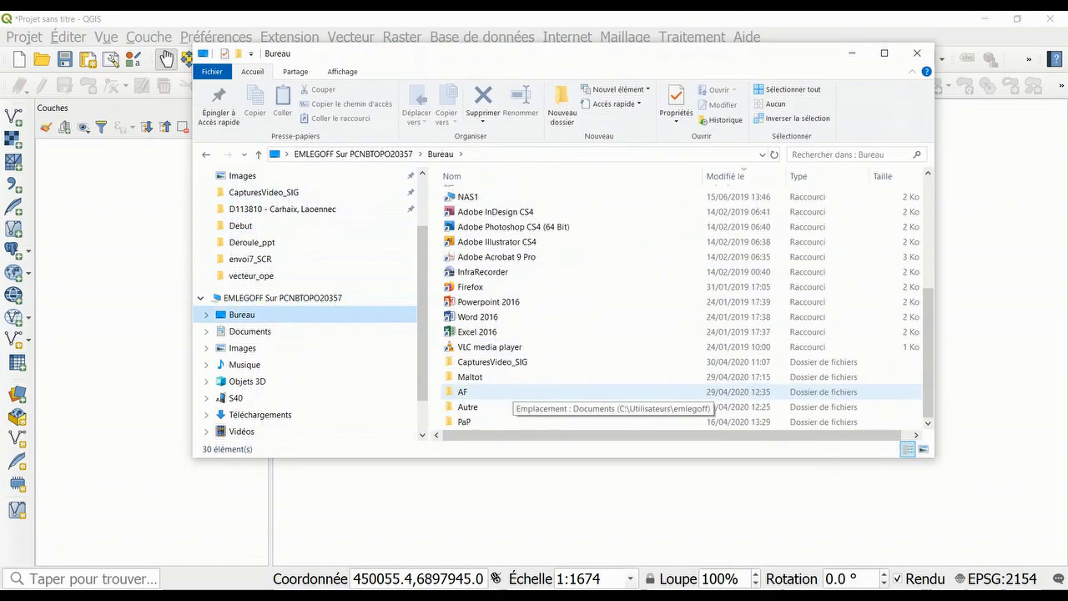
pyautogui.doubleClick(469, 377)
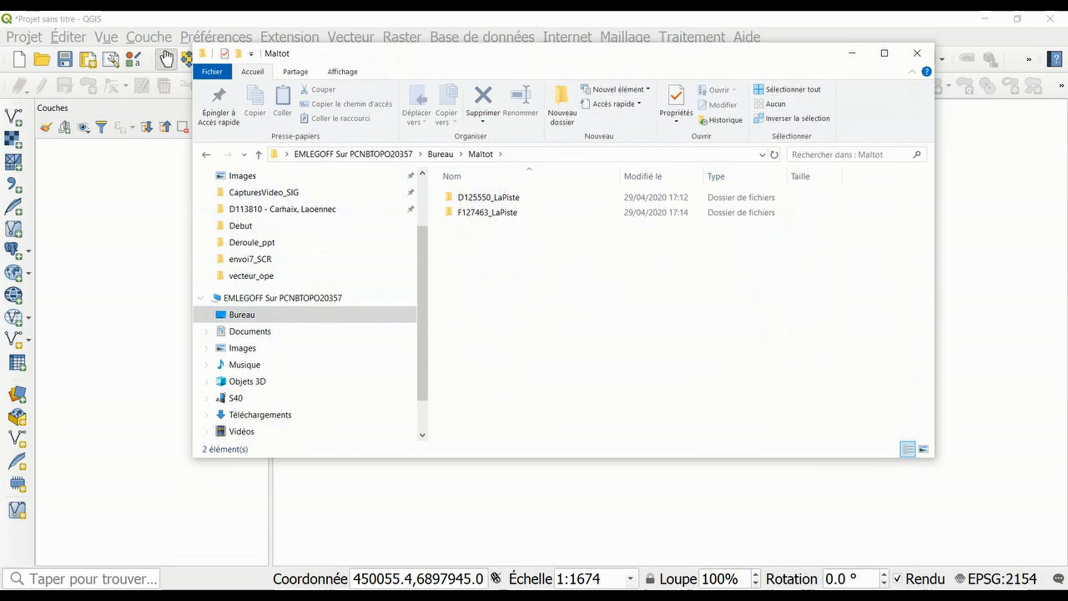
pyautogui.moveTo(599, 55); pyautogui.dragTo(586, 60)
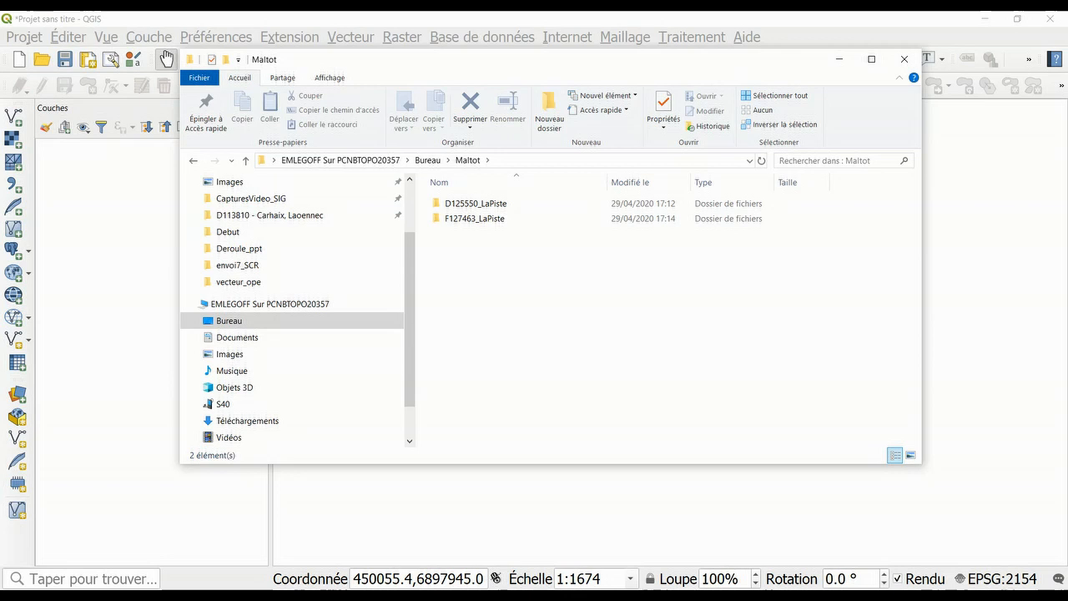
# Browse to F127463_LaPiste/donnee_spatiale/topographie/topo_amenageur and select the Maltot_PlanTopo_amenageur DWG and DXF files
pyautogui.click(474, 217)
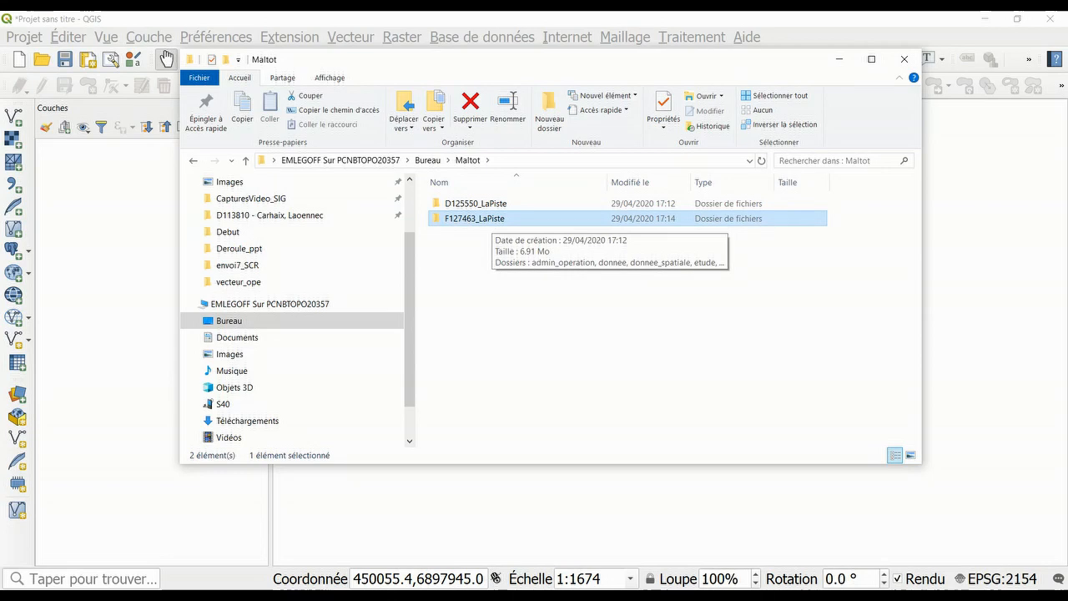
pyautogui.press('Return')
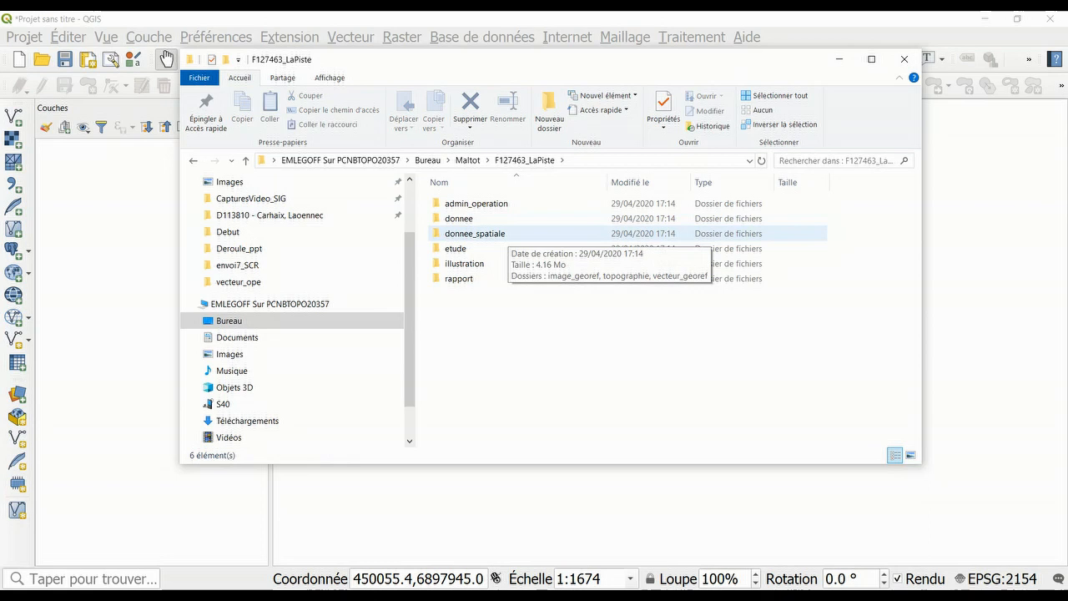
pyautogui.doubleClick(492, 233)
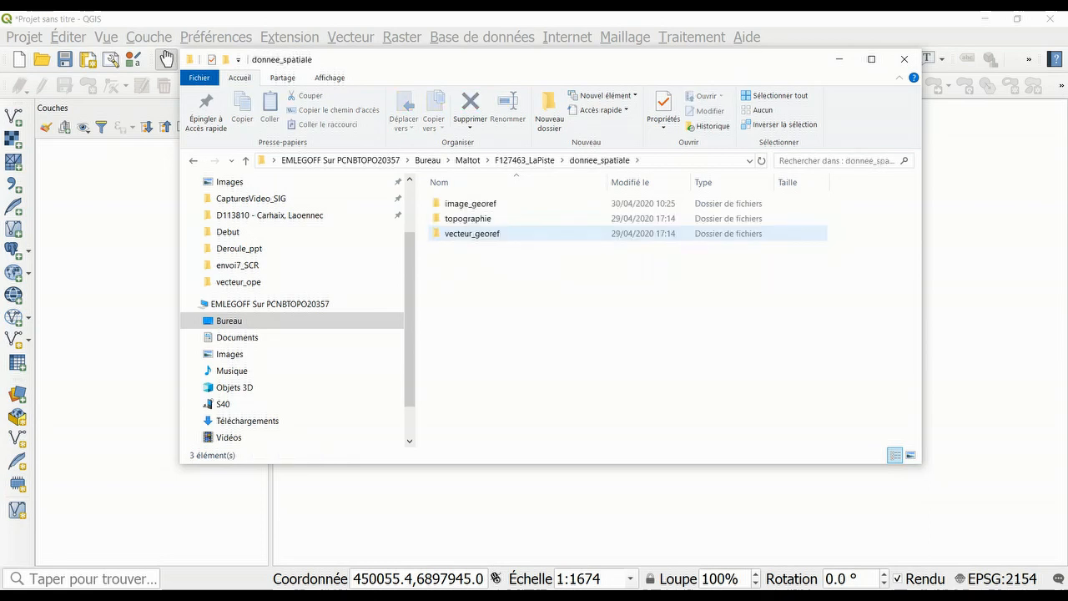
pyautogui.doubleClick(486, 218)
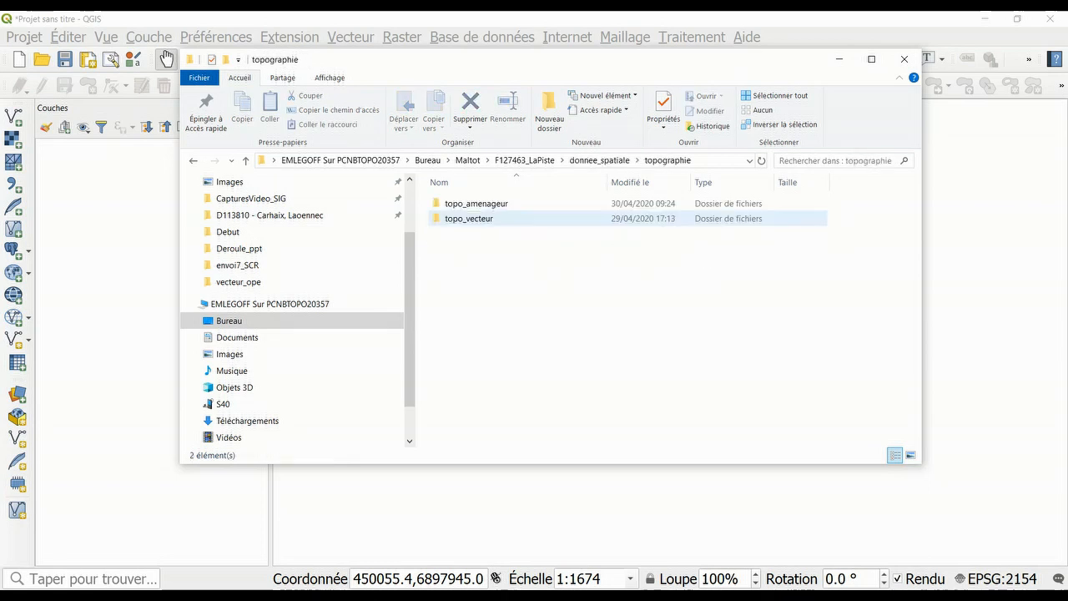
pyautogui.doubleClick(476, 202)
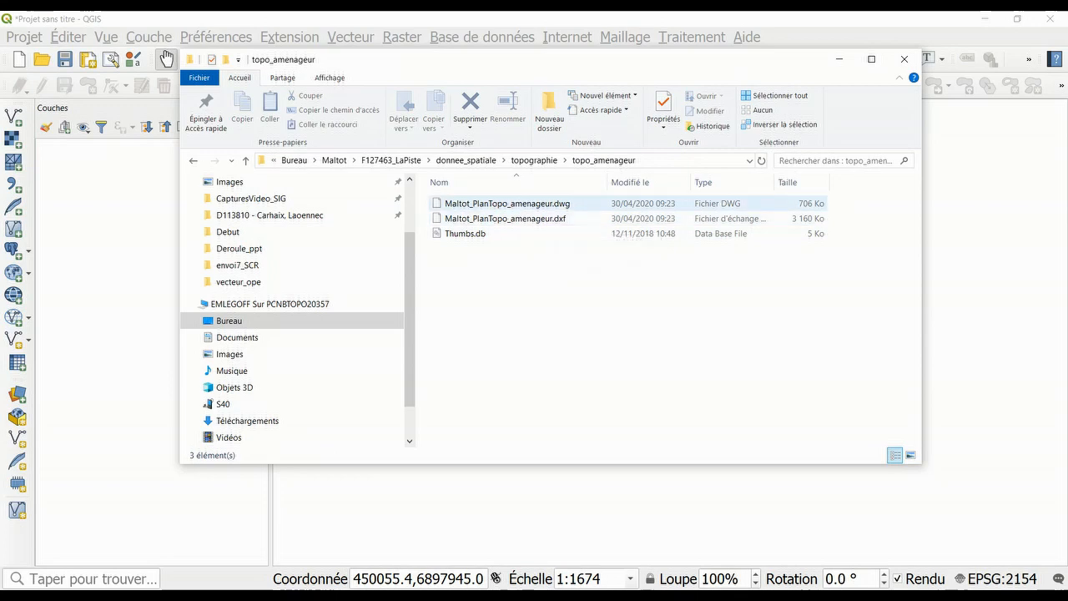
pyautogui.click(507, 203)
pyautogui.keyDown('ctrl'); pyautogui.click(505, 218); pyautogui.keyUp('ctrl')
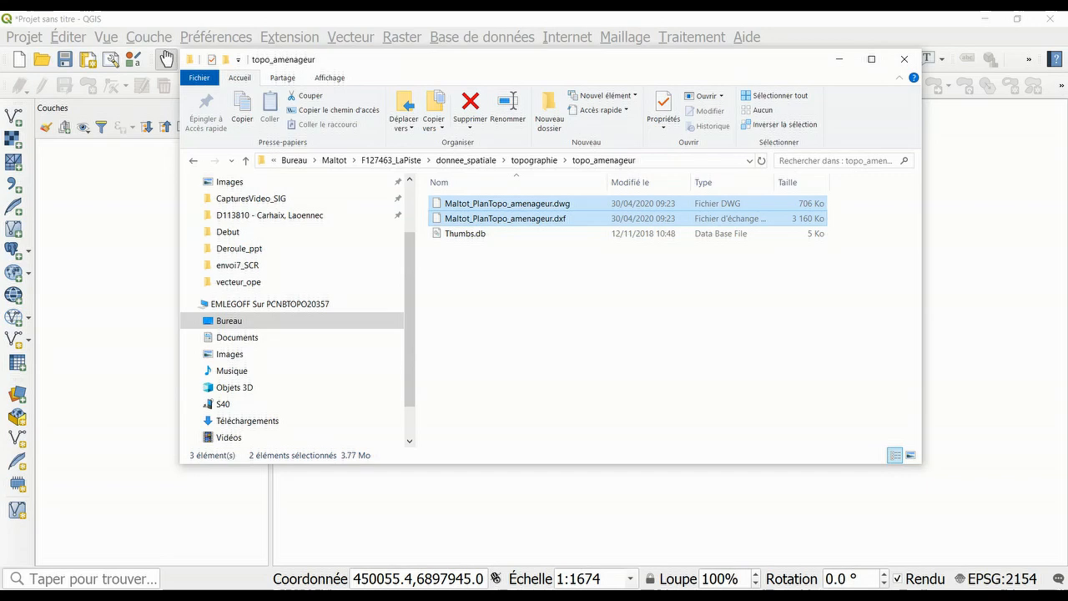
# Browse to donnee_spatiale/vecteur_georef/vecteur_ope within F127463_LaPiste and look through the shapefiles there
pyautogui.click(395, 160)
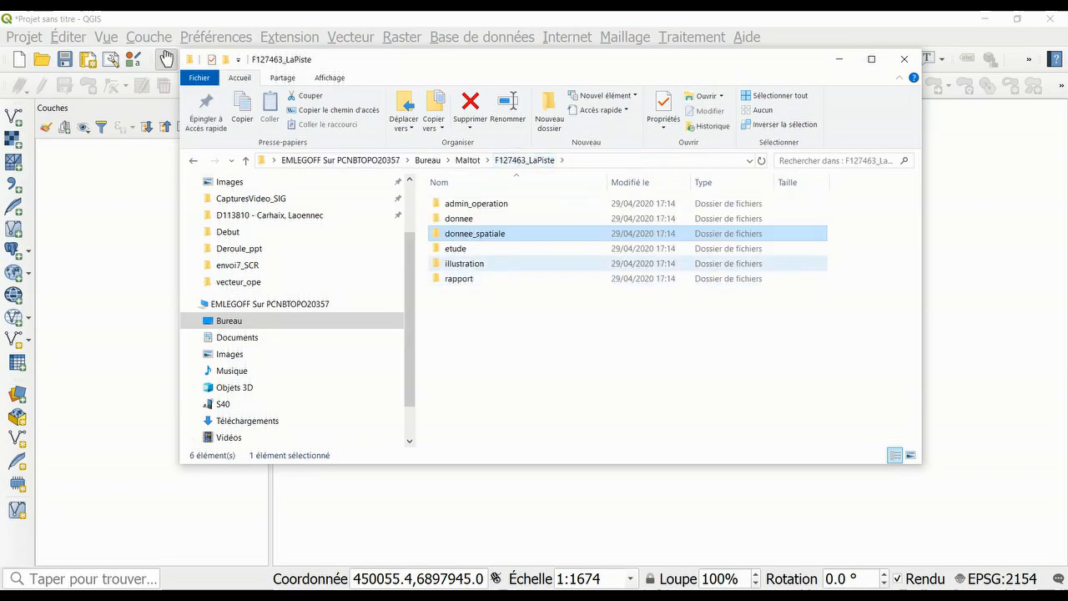
pyautogui.doubleClick(474, 234)
pyautogui.doubleClick(474, 234)
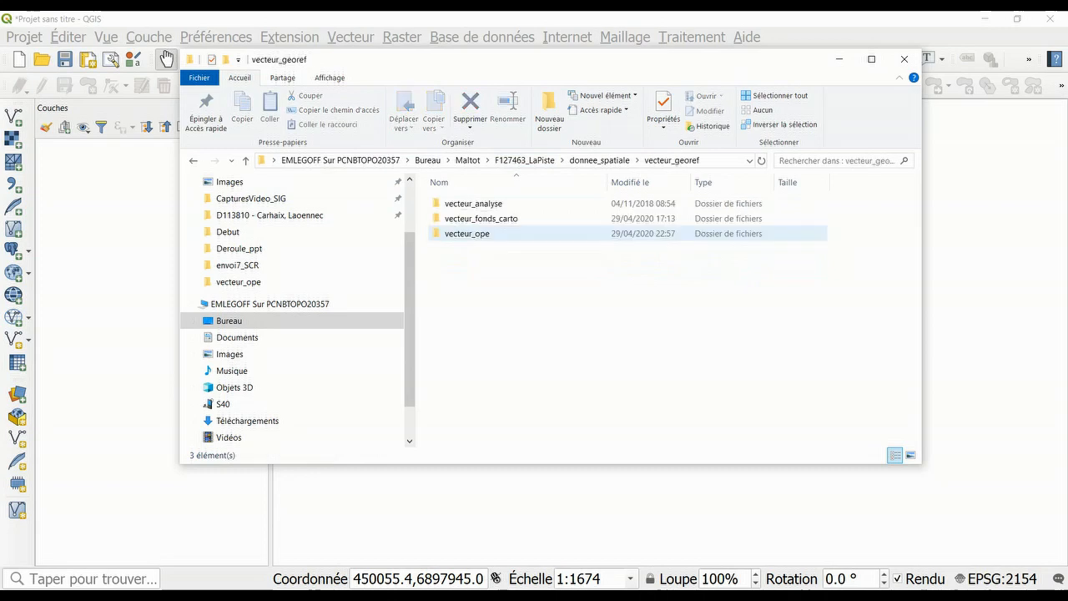
pyautogui.doubleClick(467, 234)
pyautogui.scroll(-3, 476, 350)
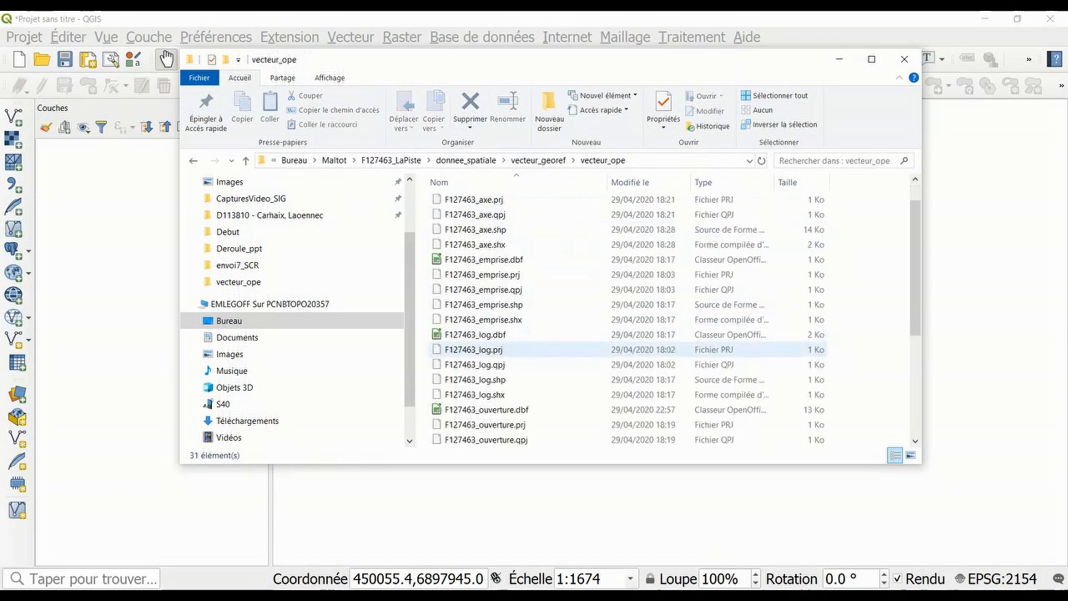
pyautogui.scroll(4, 476, 350)
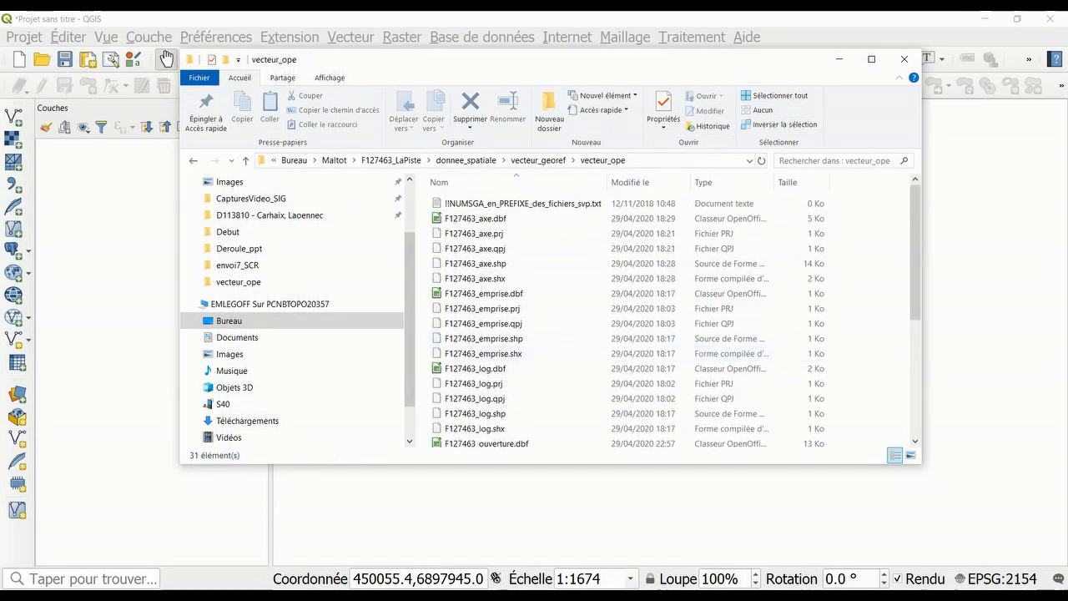
# Return to the Maltot folder, select the D125550_LaPiste folder, and minimise the file explorer
pyautogui.click(334, 159)
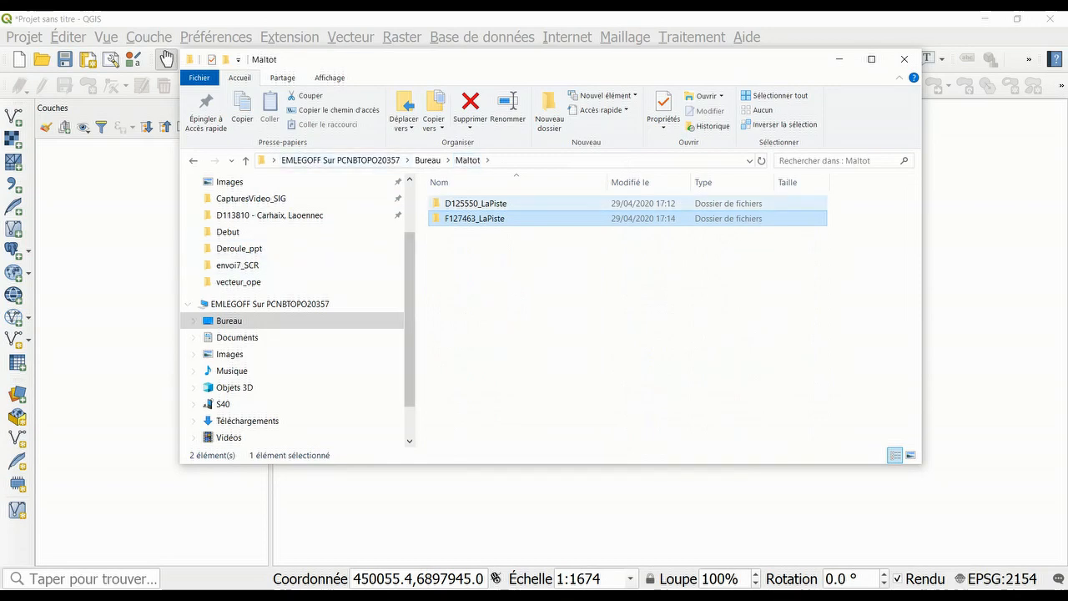
pyautogui.click(476, 203)
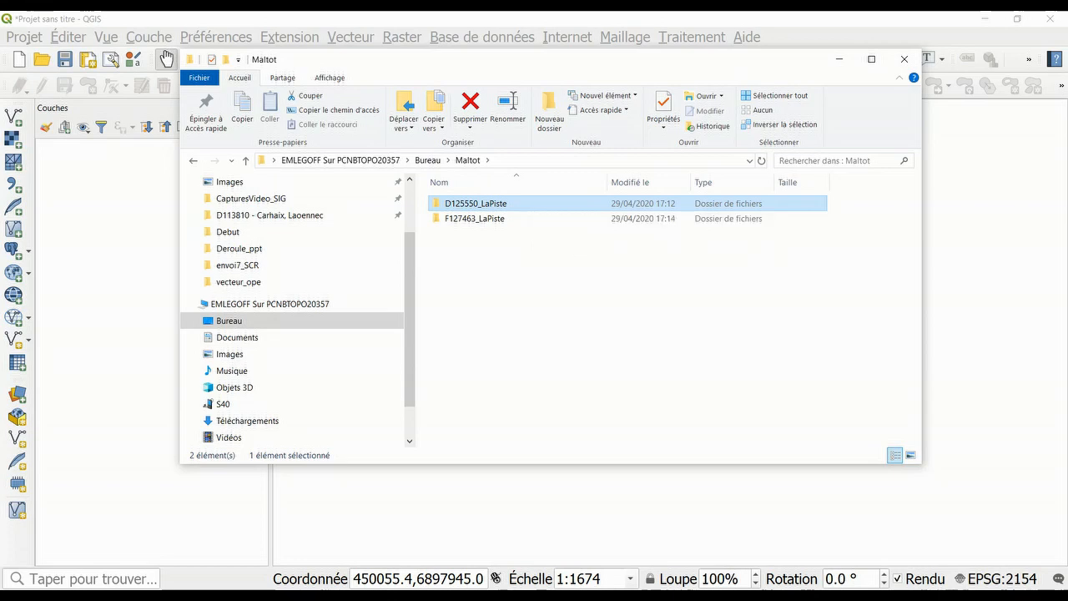
pyautogui.click(839, 58)
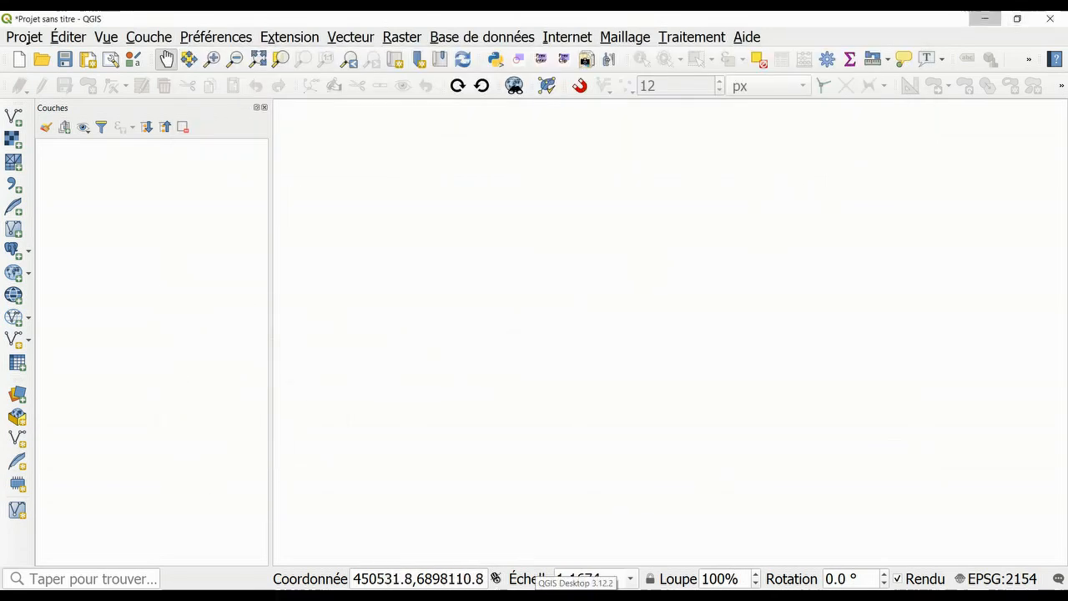
# Switch to QGIS 2.18 and save the project as Maltot in the desktop's Maltot folder
pyautogui.click(576, 598)
pyautogui.click(609, 597)
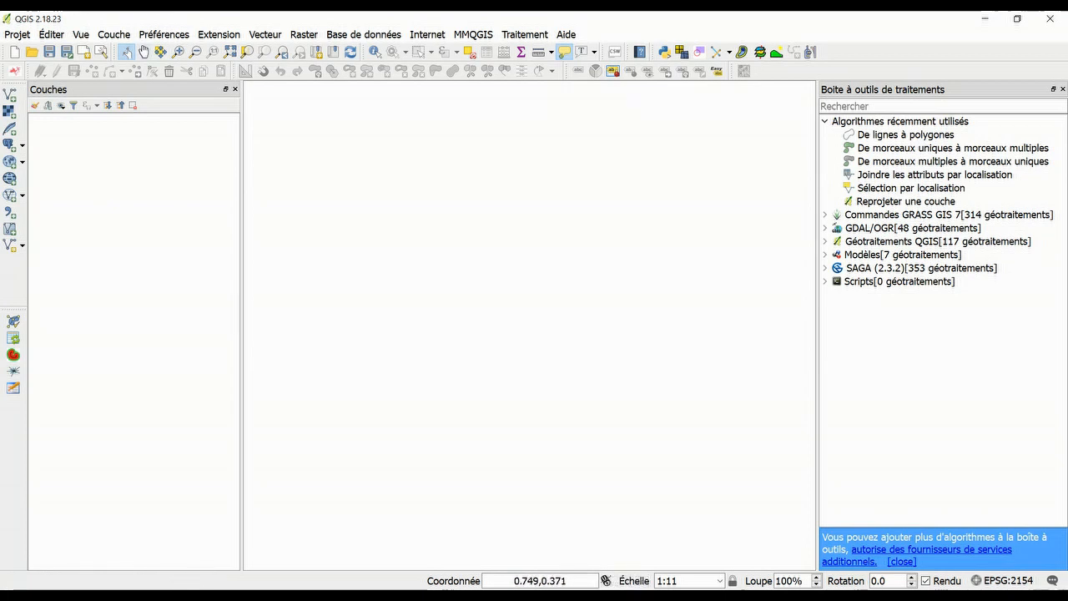
pyautogui.click(17, 34)
pyautogui.click(58, 131)
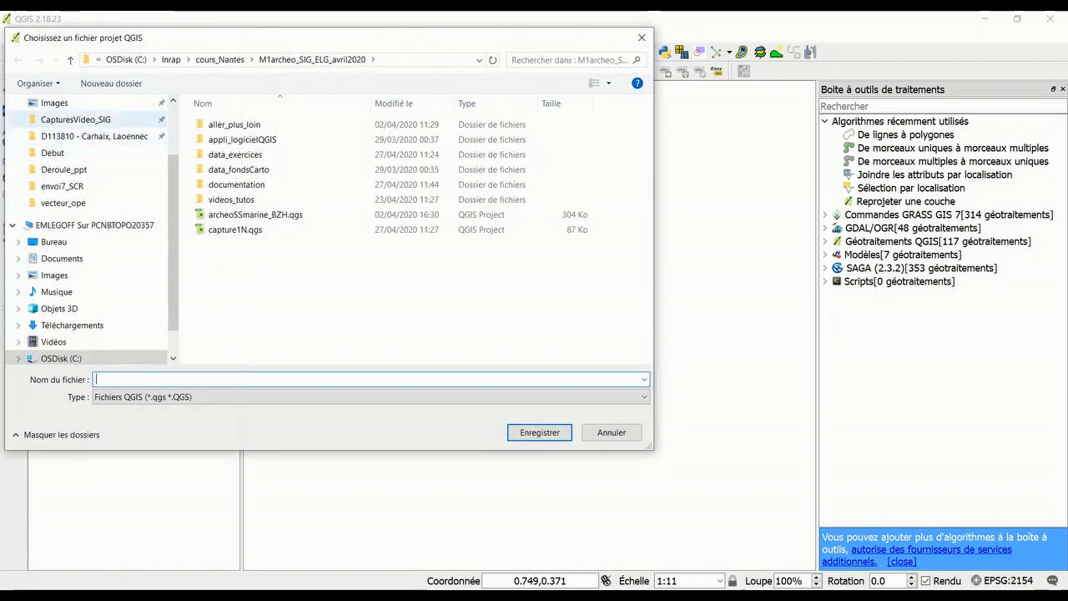
pyautogui.click(54, 242)
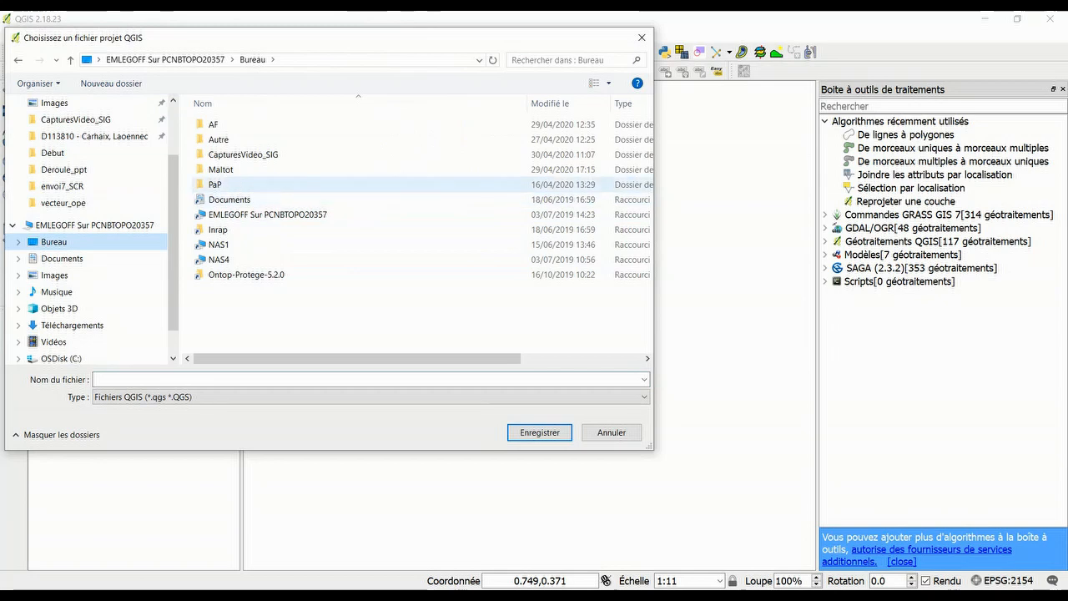
pyautogui.doubleClick(220, 169)
pyautogui.click(367, 380)
pyautogui.write('Maltot')
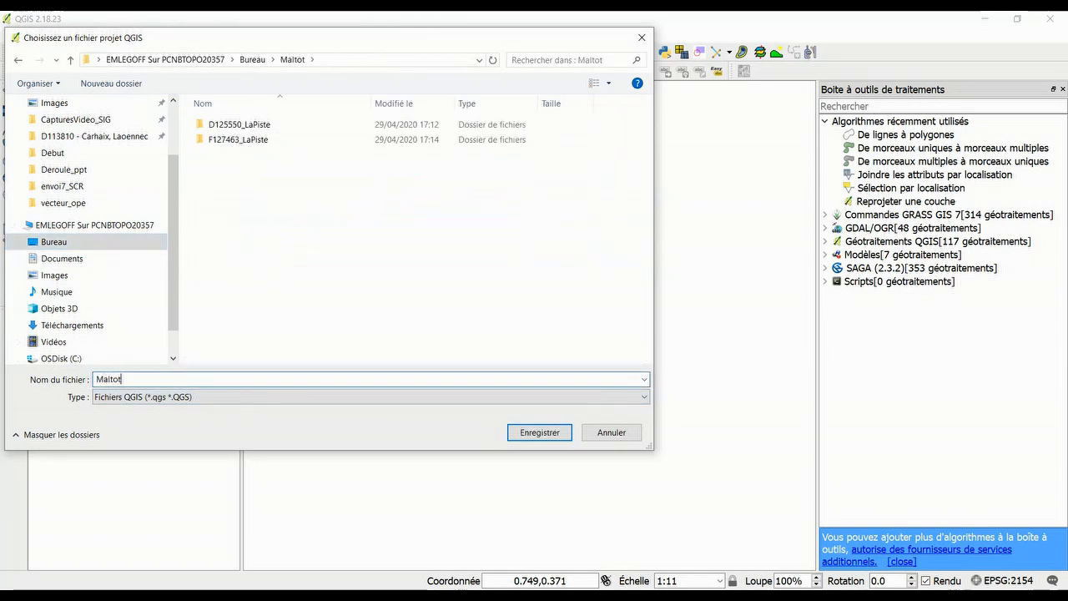
pyautogui.press('Return')
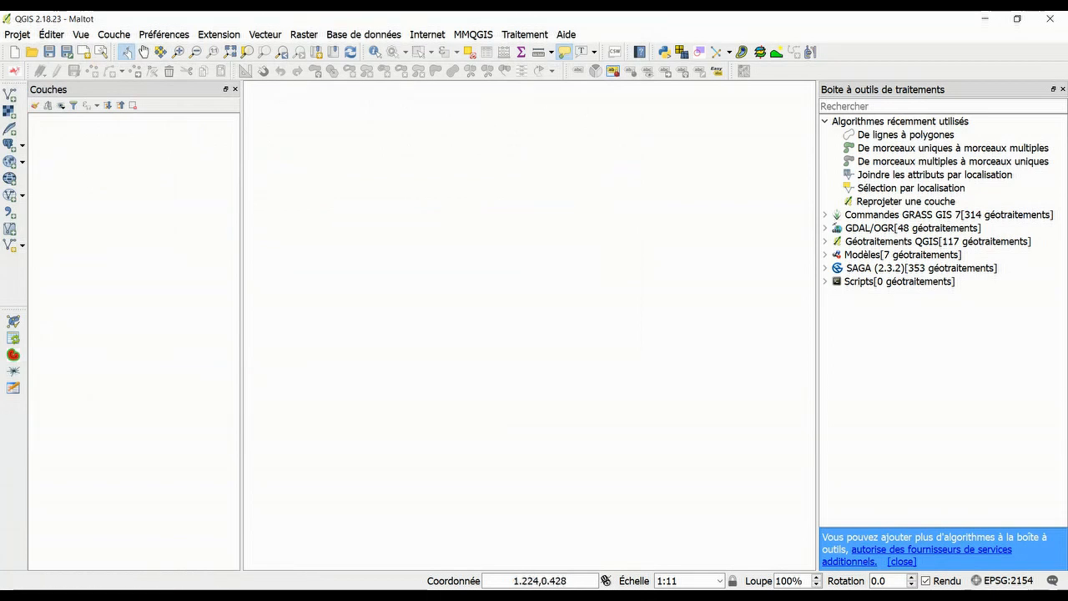
# Set the default coordinate reference system for new projects to RGF93 / Lambert-93 (EPSG:2154), filtering the list by 2154
pyautogui.click(163, 34)
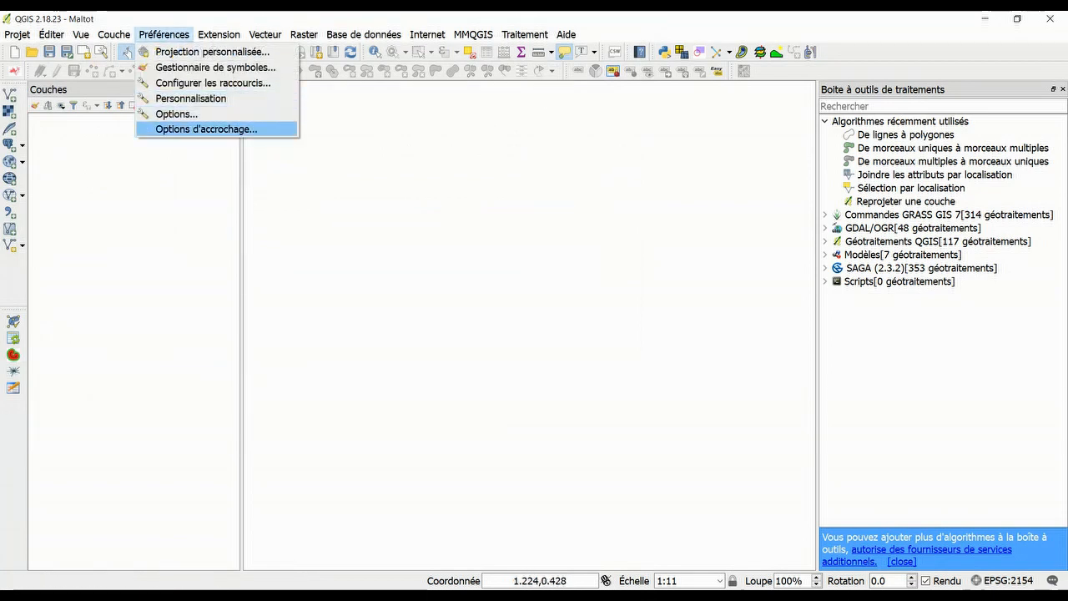
pyautogui.click(176, 113)
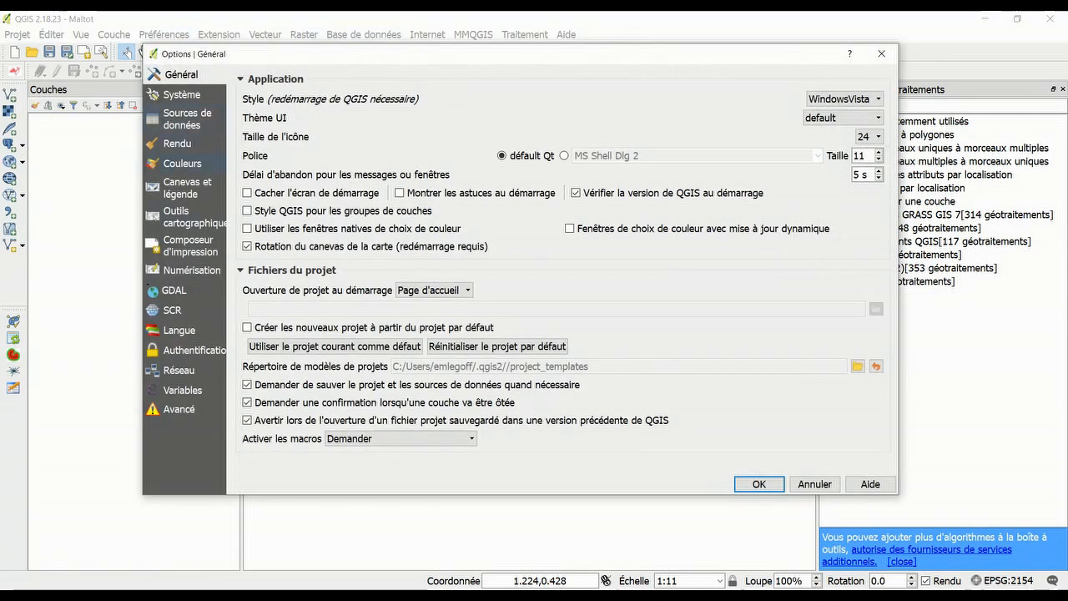
pyautogui.click(172, 309)
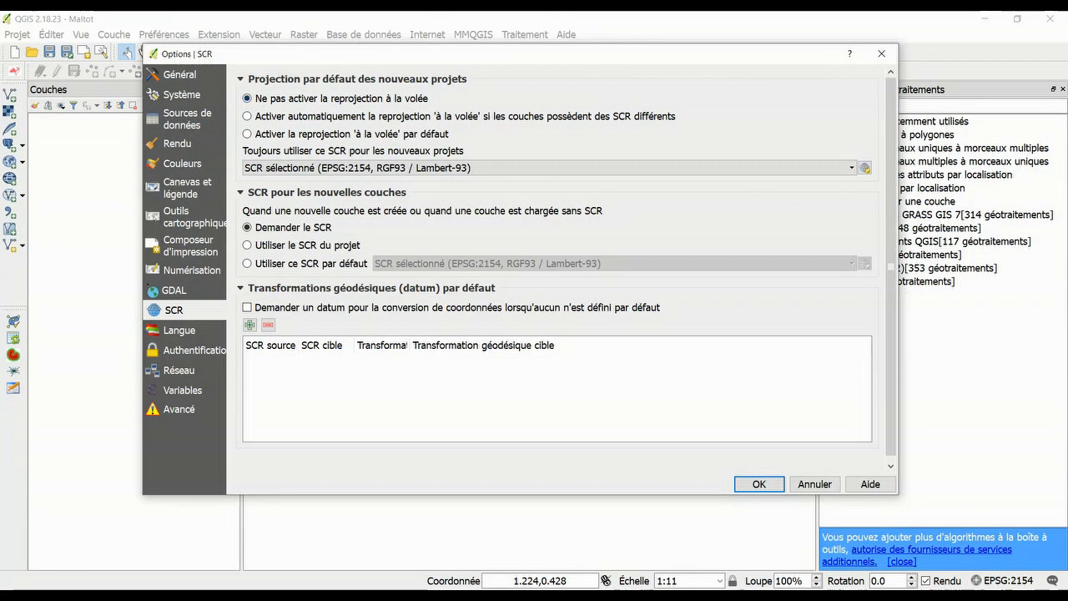
pyautogui.moveTo(227, 250); pyautogui.dragTo(288, 250)
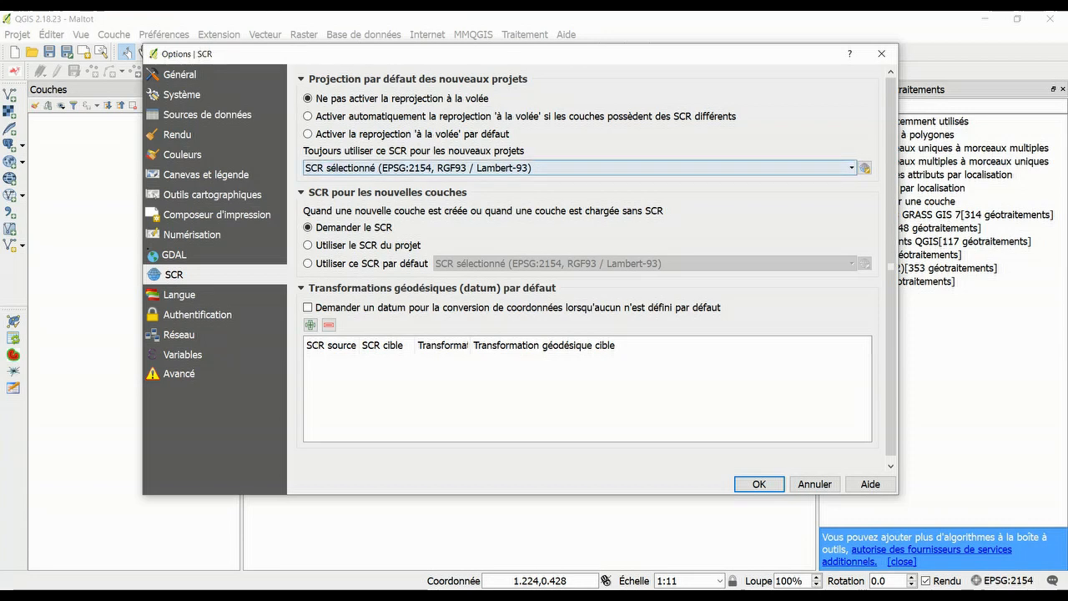
pyautogui.click(864, 167)
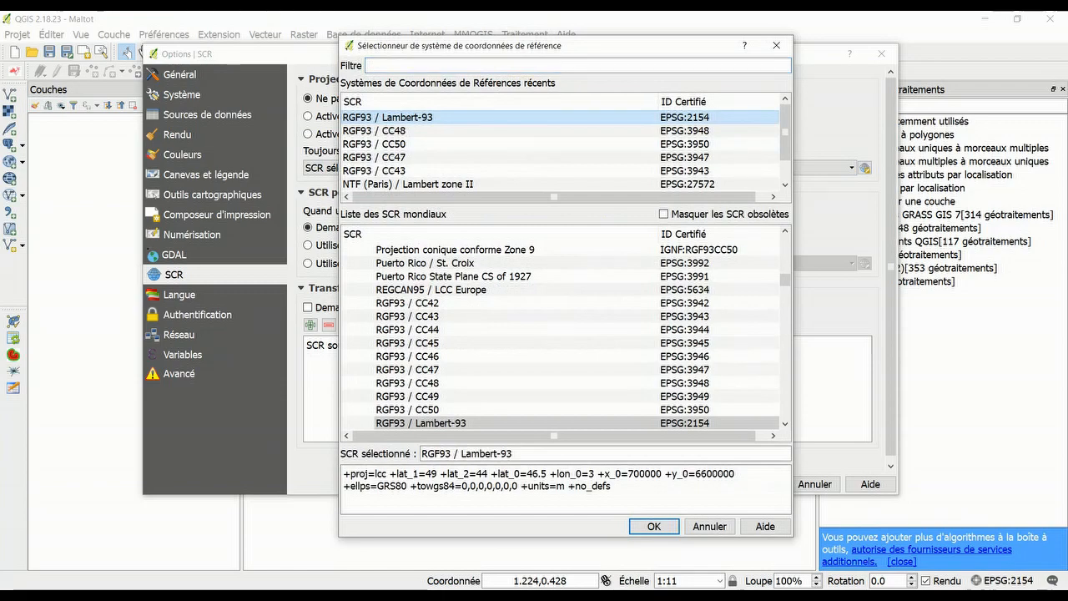
pyautogui.write('2154')
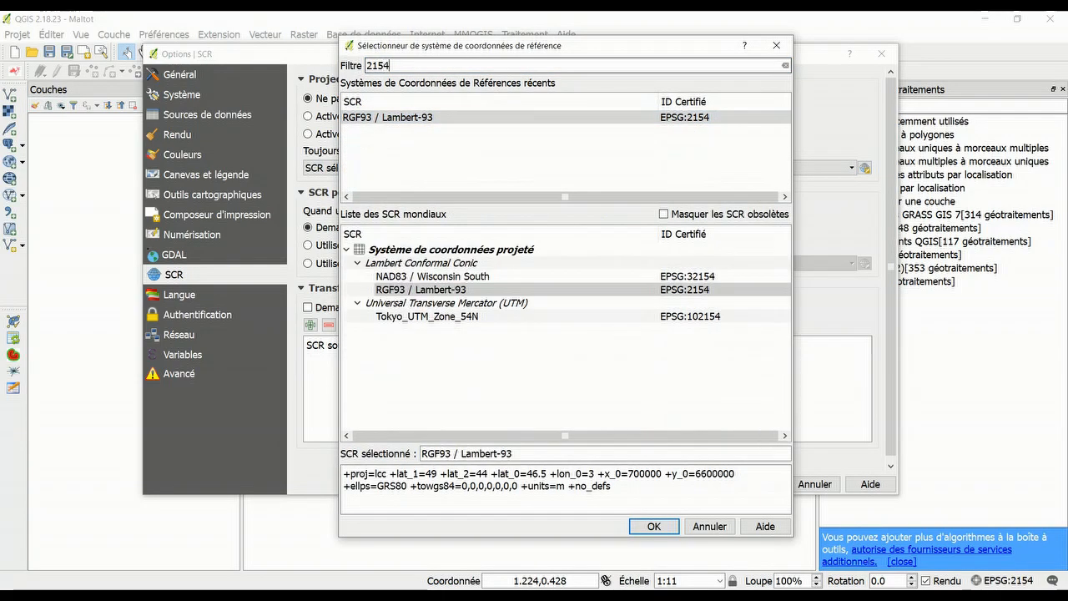
pyautogui.click(654, 525)
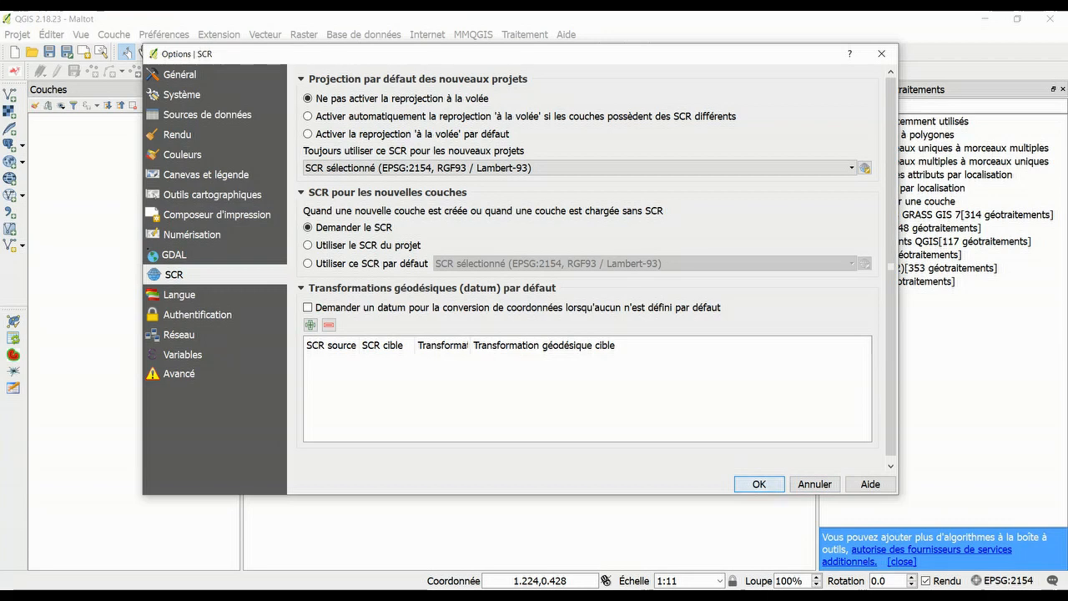
pyautogui.press('Return')
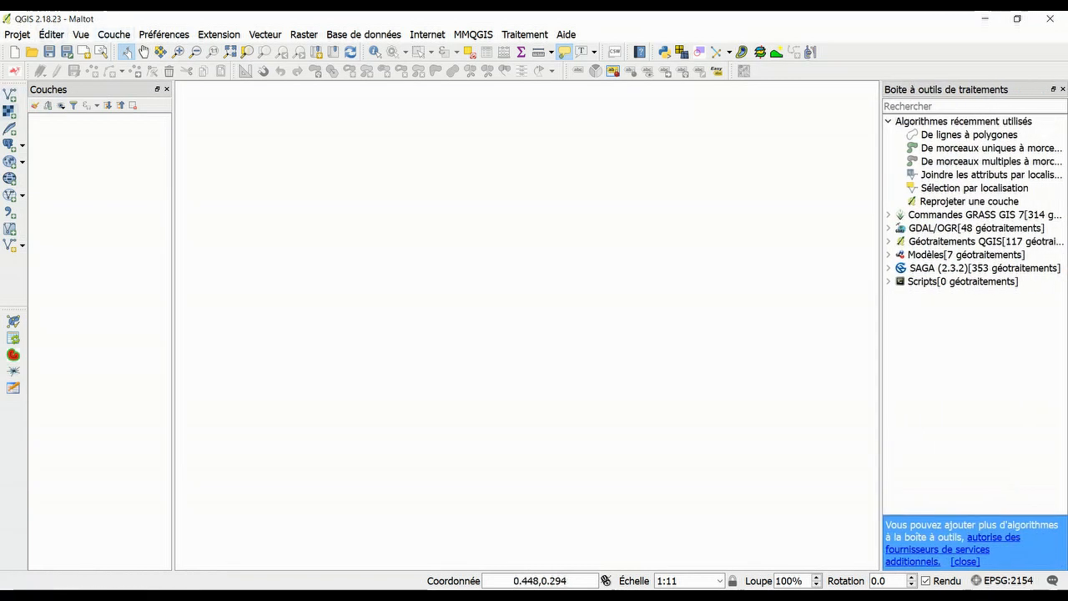
# Start adding a vector layer and browse to Maltot/F127463_LaPiste/donnee_spatiale/vecteur_georef/vecteur_ope
pyautogui.hotkey('ctrl', 'shift', 'v')
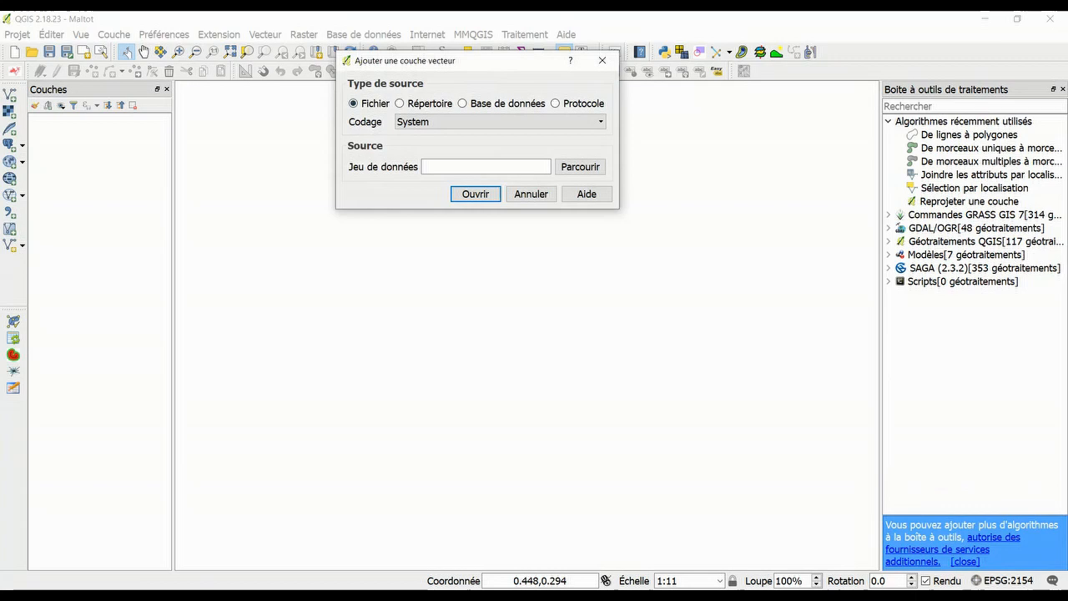
pyautogui.moveTo(484, 60); pyautogui.dragTo(481, 122)
pyautogui.click(578, 229)
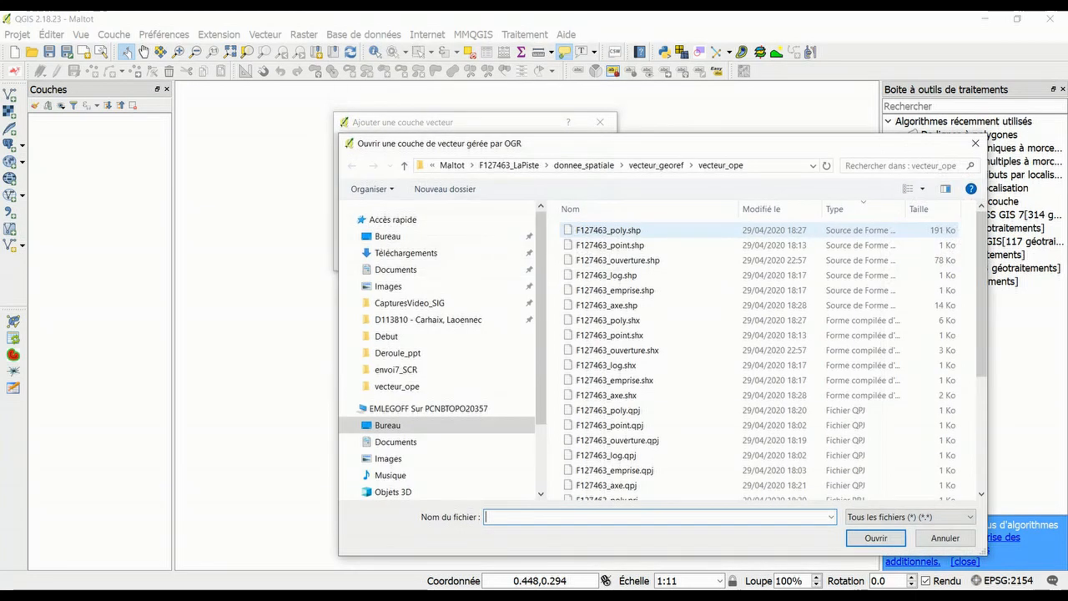
pyautogui.click(452, 165)
pyautogui.moveTo(503, 151); pyautogui.dragTo(403, 97)
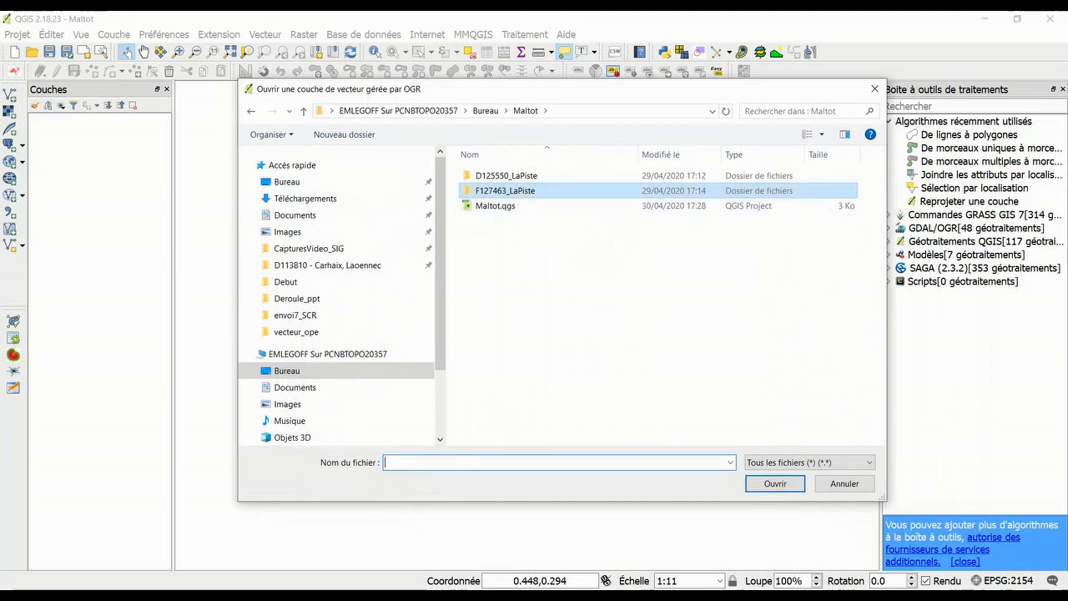
pyautogui.doubleClick(582, 190)
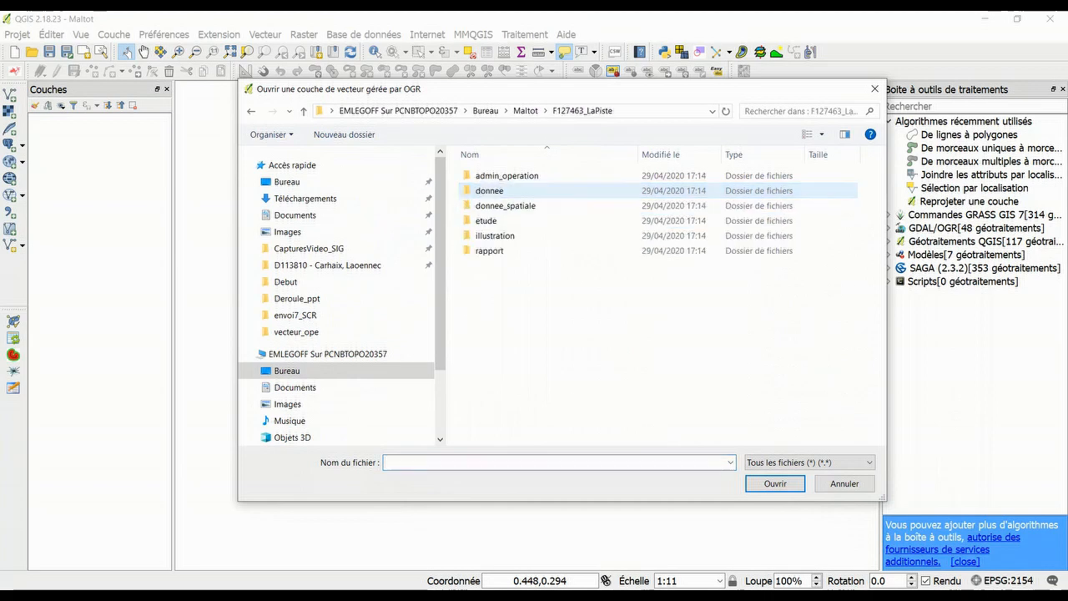
pyautogui.doubleClick(505, 205)
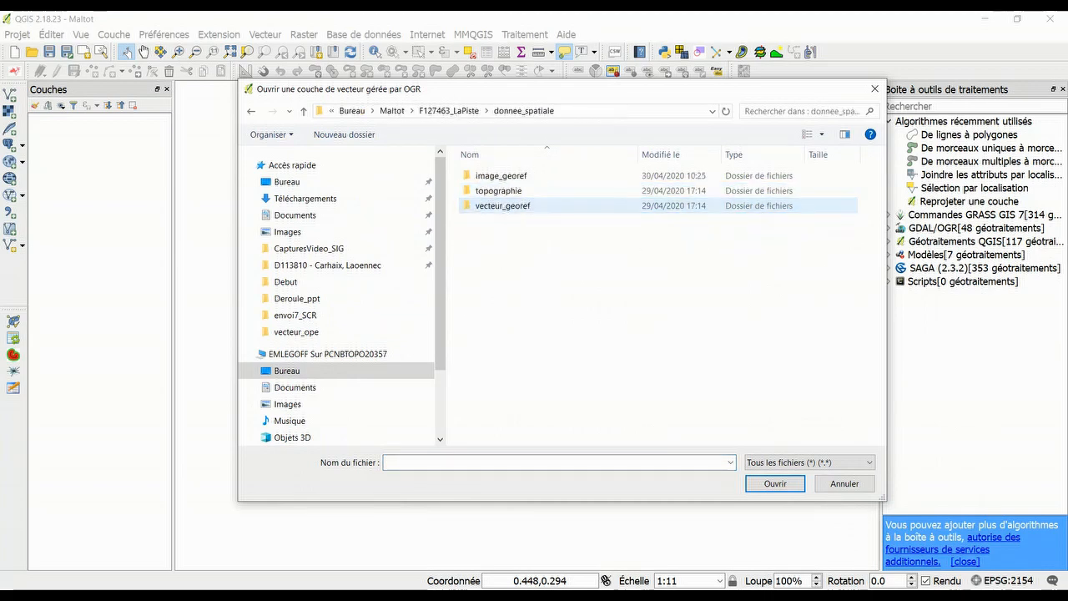
pyautogui.doubleClick(503, 205)
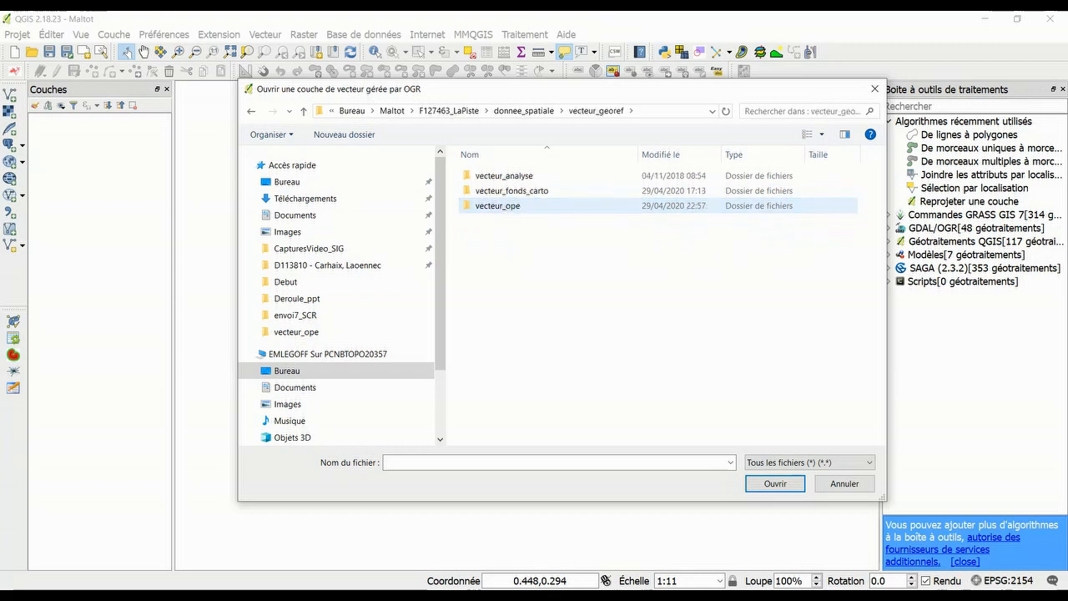
pyautogui.doubleClick(503, 205)
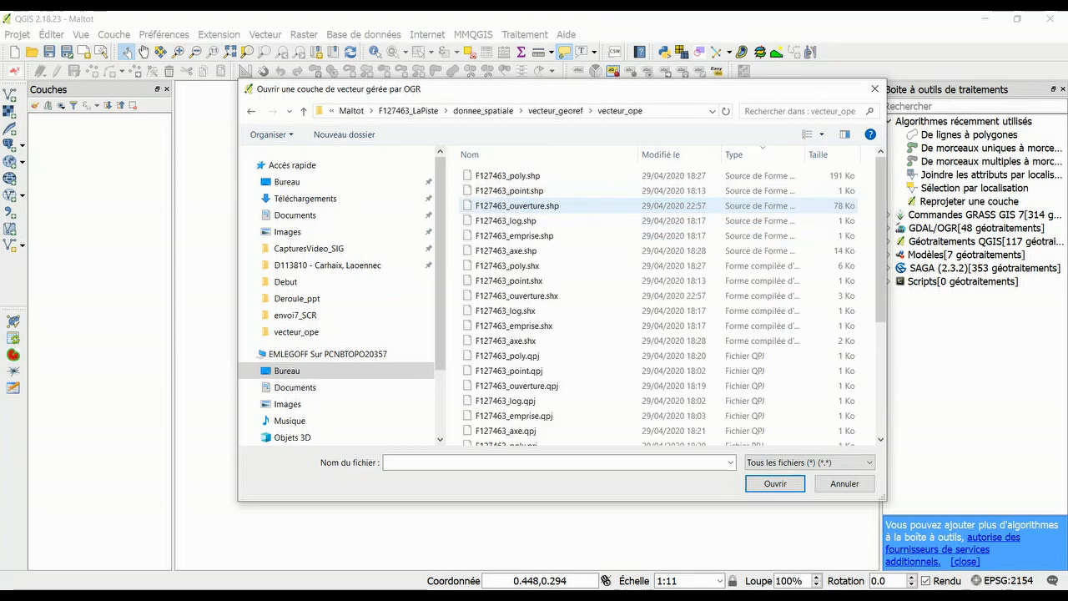
# Add the shapefiles F127463_poly.shp and F127463_emprise.shp to the project as vector layers
pyautogui.click(514, 235)
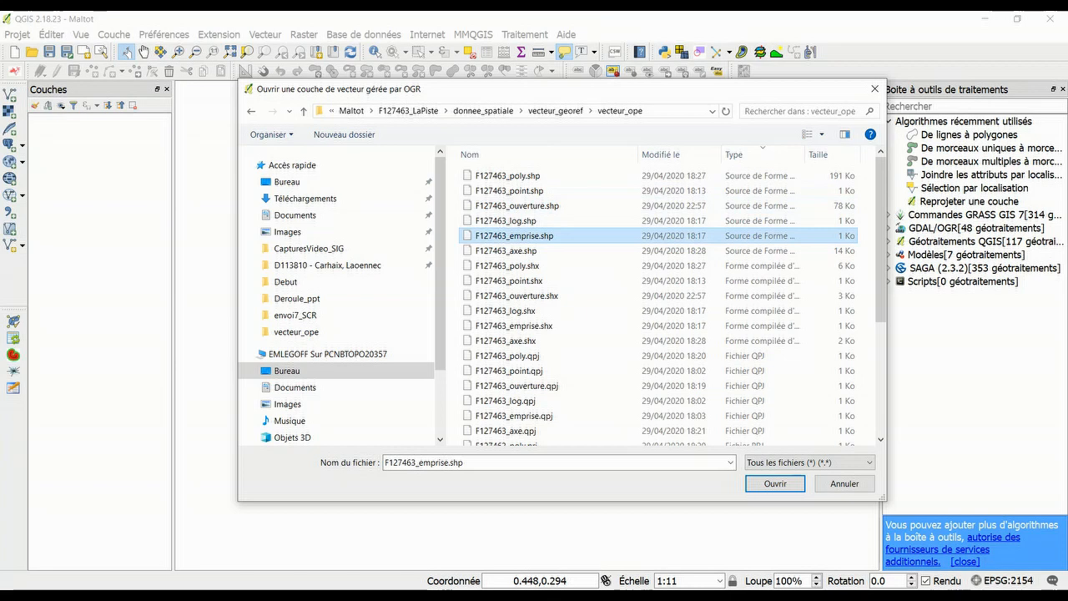
pyautogui.click(747, 154)
pyautogui.click(747, 154)
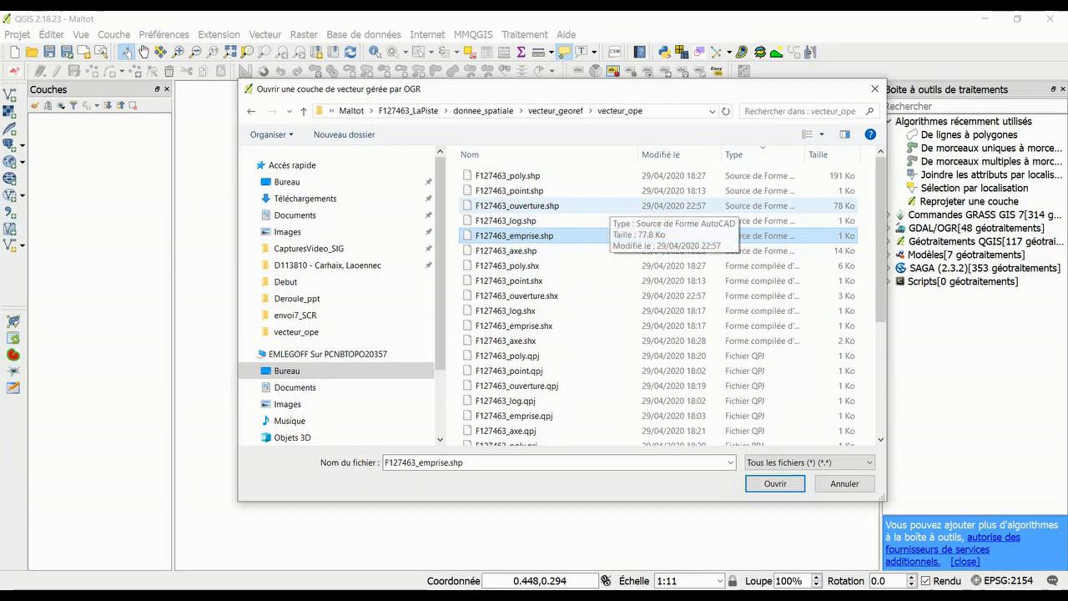
pyautogui.keyDown('ctrl'); pyautogui.click(584, 175); pyautogui.keyUp('ctrl')
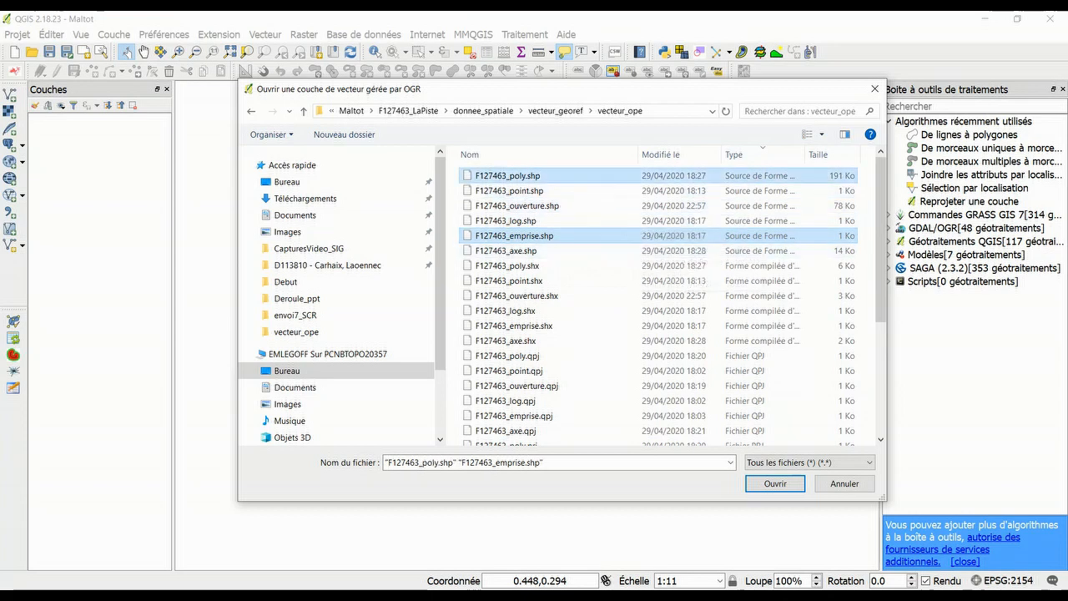
pyautogui.click(775, 483)
pyautogui.click(473, 255)
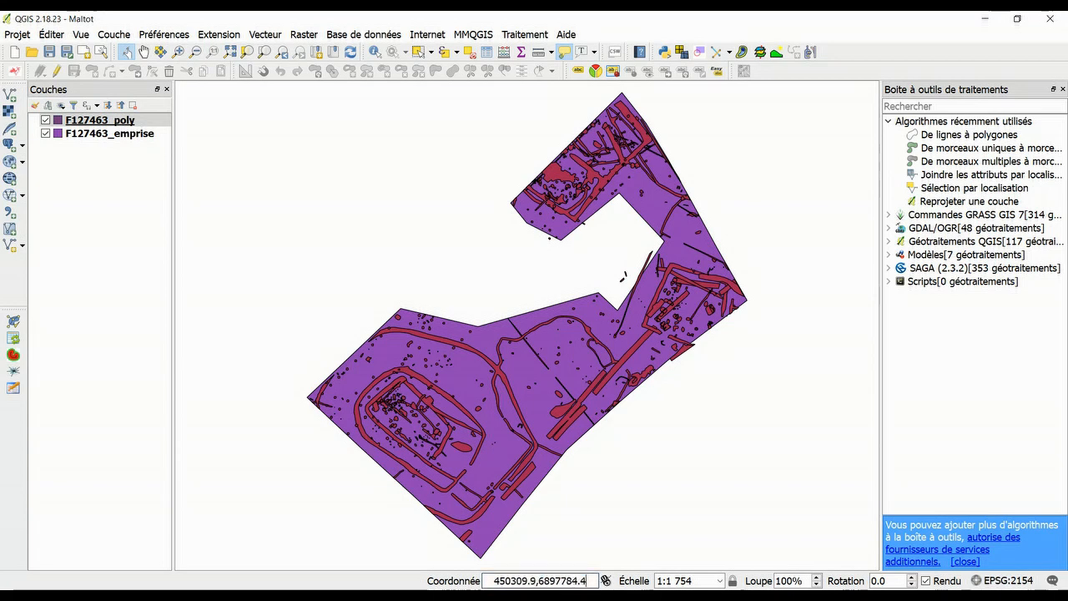
# Check the coordinate reference system of the F127463_poly layer in its general properties
pyautogui.rightClick(119, 123)
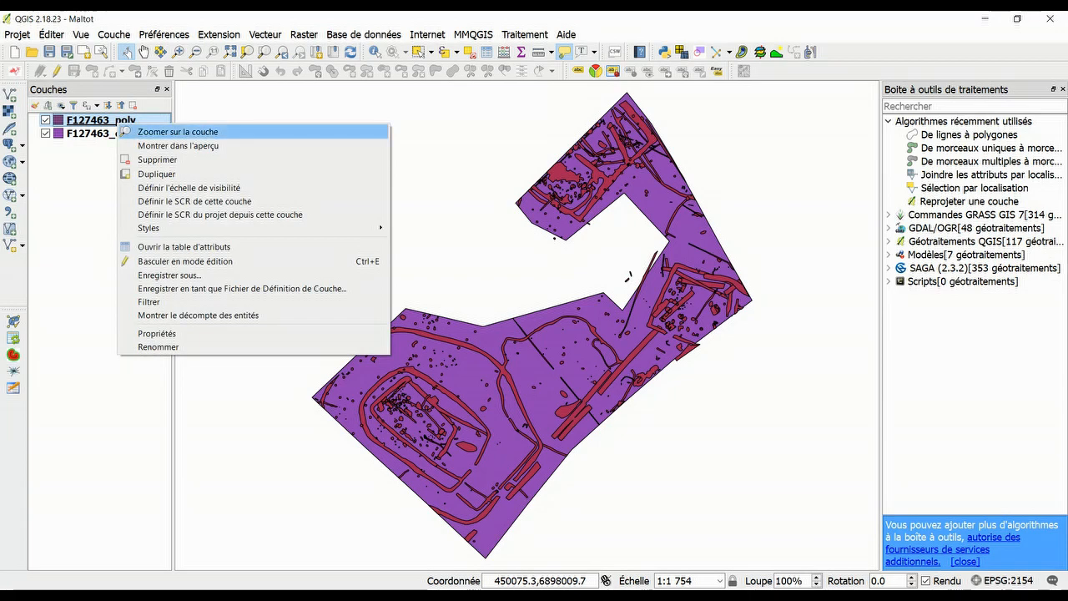
pyautogui.click(156, 333)
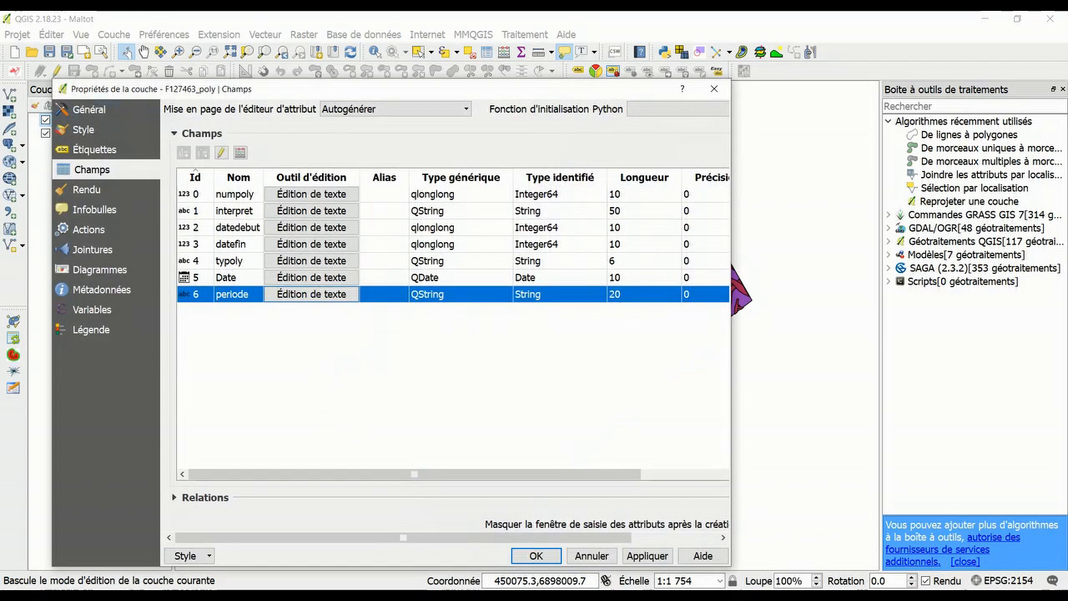
pyautogui.moveTo(148, 91); pyautogui.dragTo(238, 50)
pyautogui.click(179, 69)
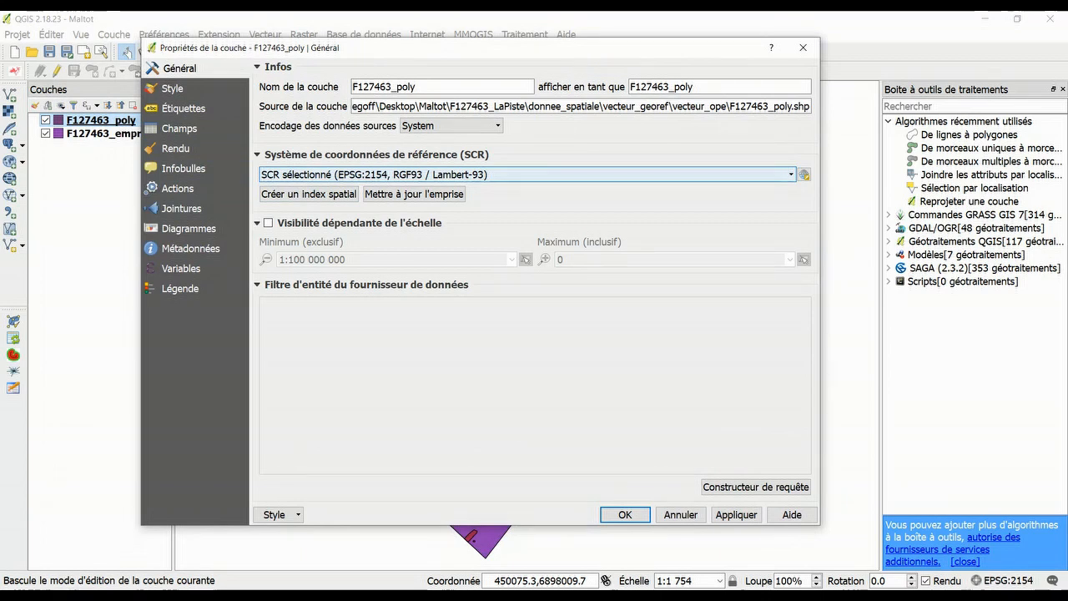
pyautogui.click(803, 48)
# Check the coordinate reference system of the F127463_emprise layer in its properties, and save the project
pyautogui.rightClick(159, 135)
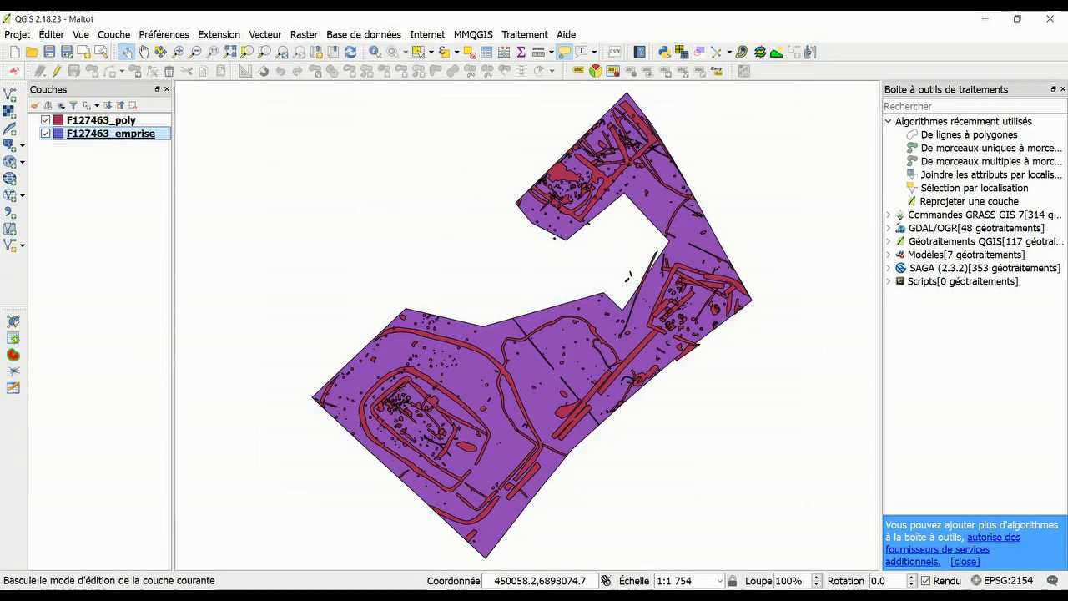
pyautogui.doubleClick(111, 134)
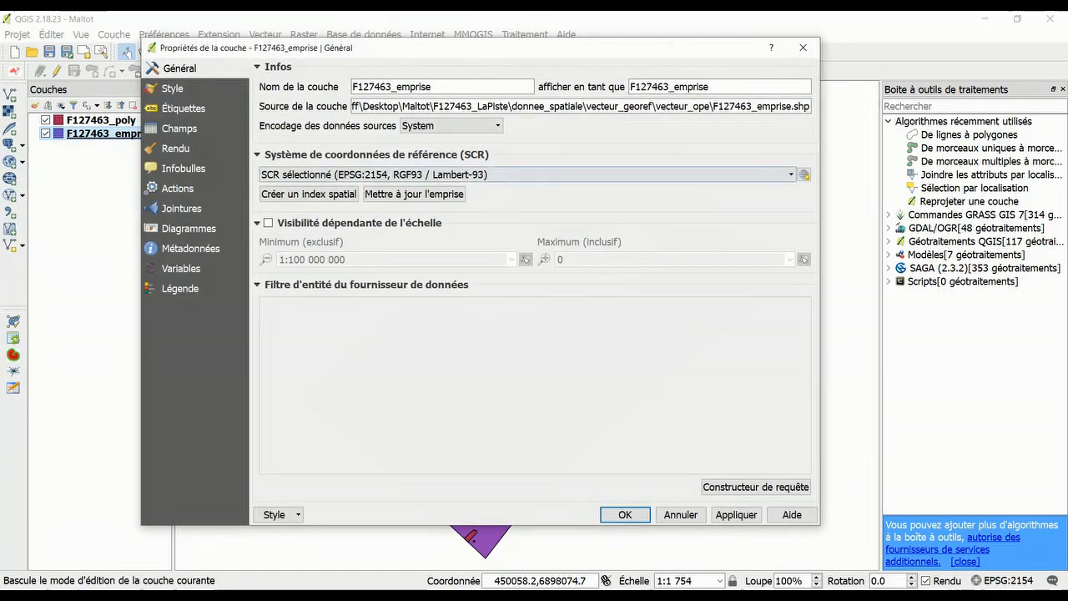
pyautogui.click(803, 48)
pyautogui.click(50, 52)
# Group the F127463_poly and F127463_emprise layers under the name Lambert 93, with F127463_poly placed above F127463_emprise
pyautogui.keyDown('ctrl'); pyautogui.click(101, 120); pyautogui.keyUp('ctrl')
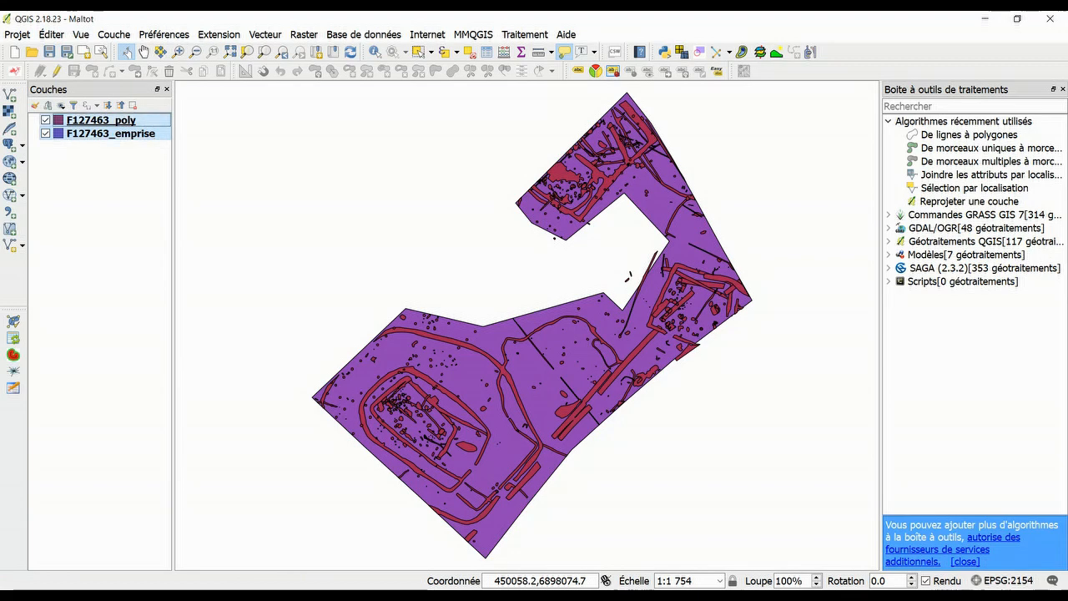
pyautogui.rightClick(148, 129)
pyautogui.click(209, 352)
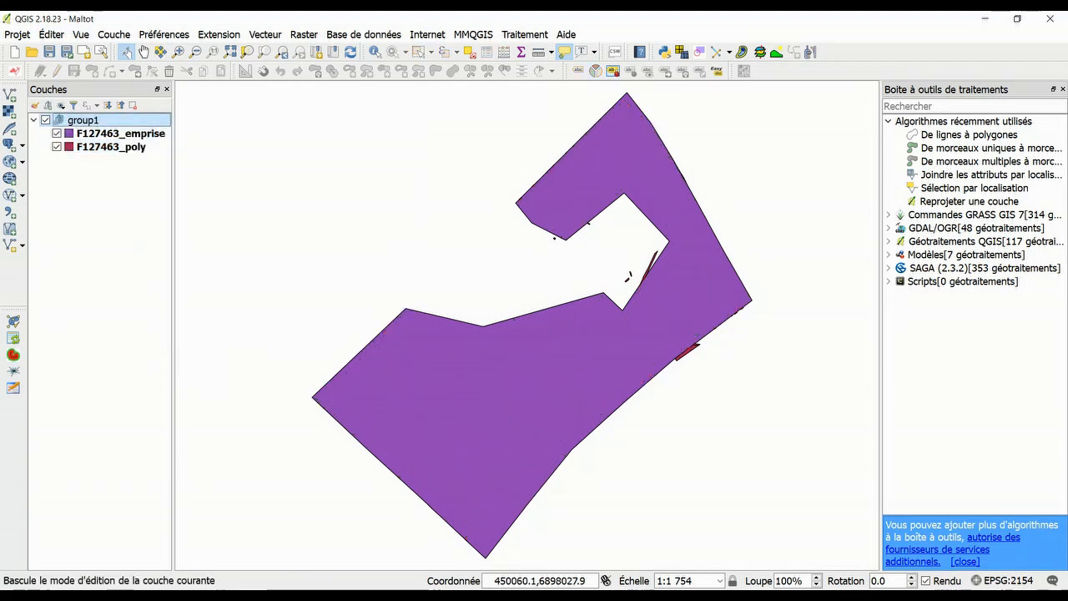
pyautogui.rightClick(122, 119)
pyautogui.click(167, 167)
pyautogui.write('Lambert 93')
pyautogui.press('Return')
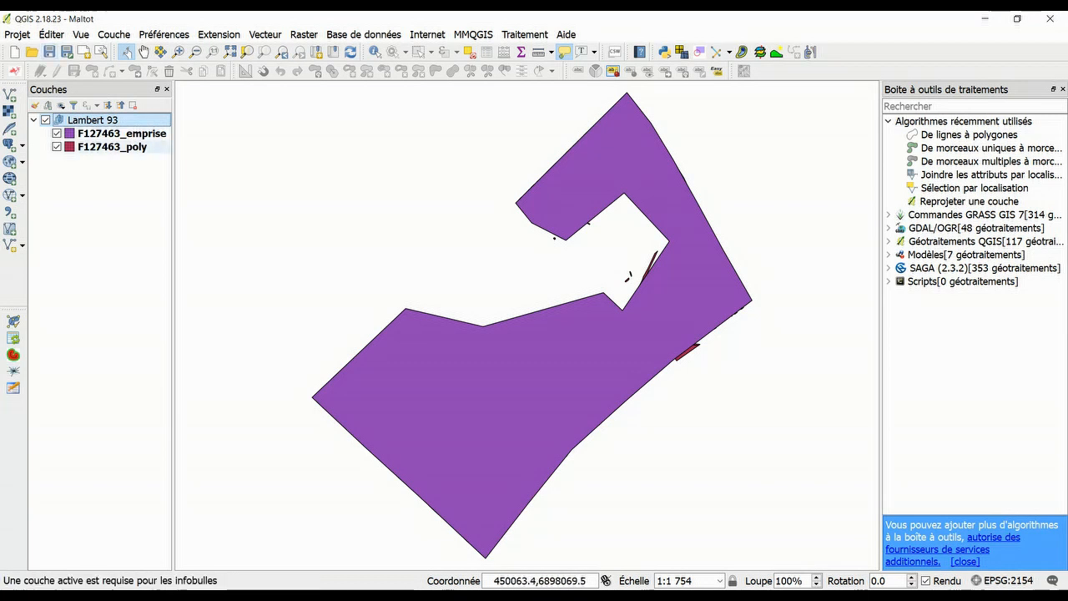
pyautogui.moveTo(112, 147); pyautogui.dragTo(110, 127)
# Start adding a vector layer and browse to the vecteur_ope folder under D125550_LaPiste, donnee_spatiale, vecteur_georef
pyautogui.click(94, 120)
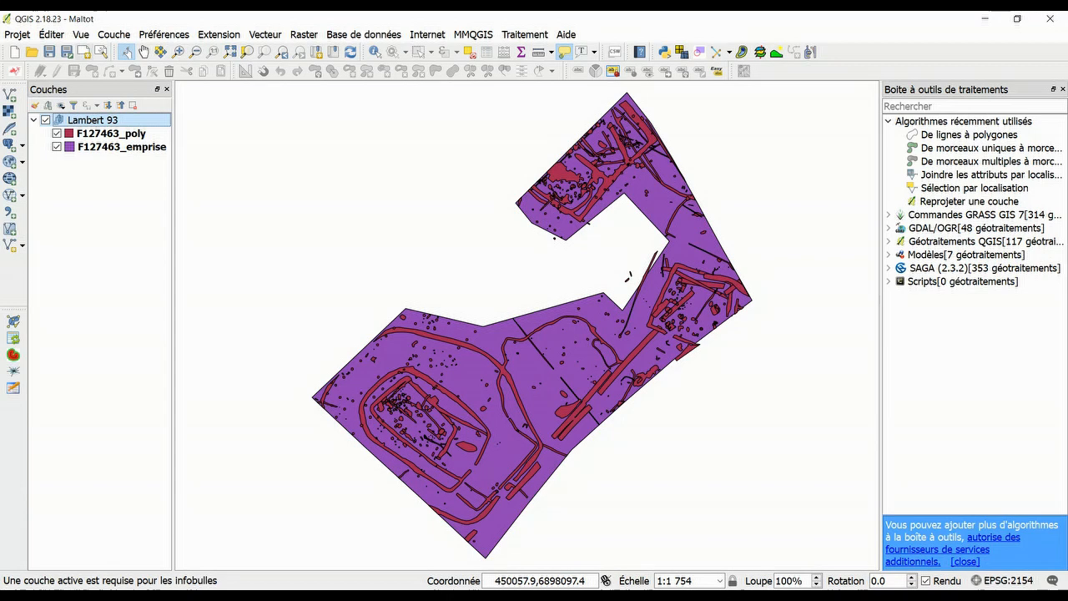
pyautogui.click(113, 34)
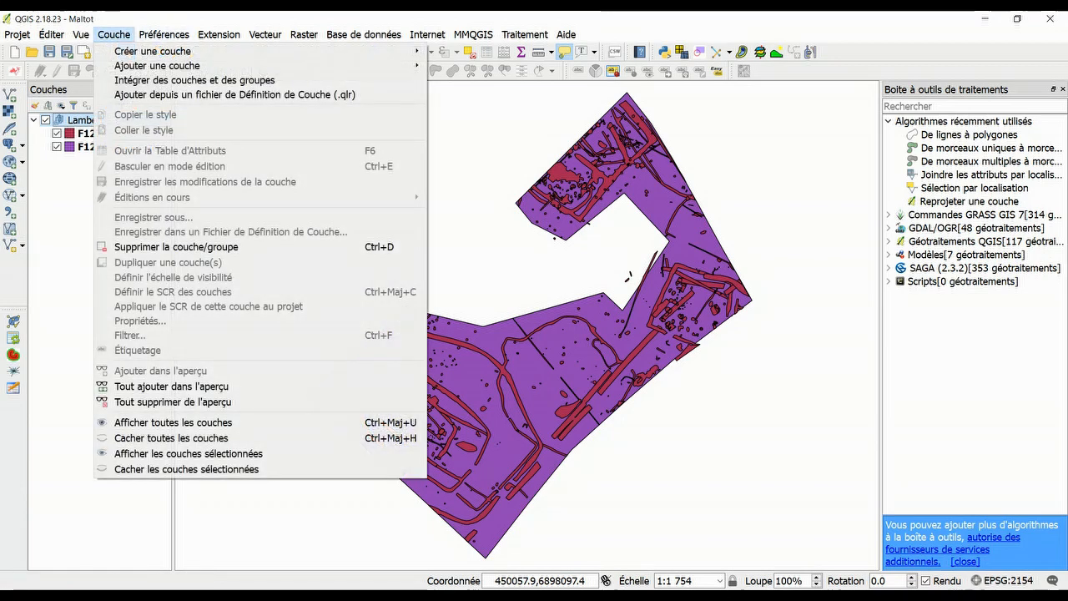
pyautogui.moveTo(157, 66)
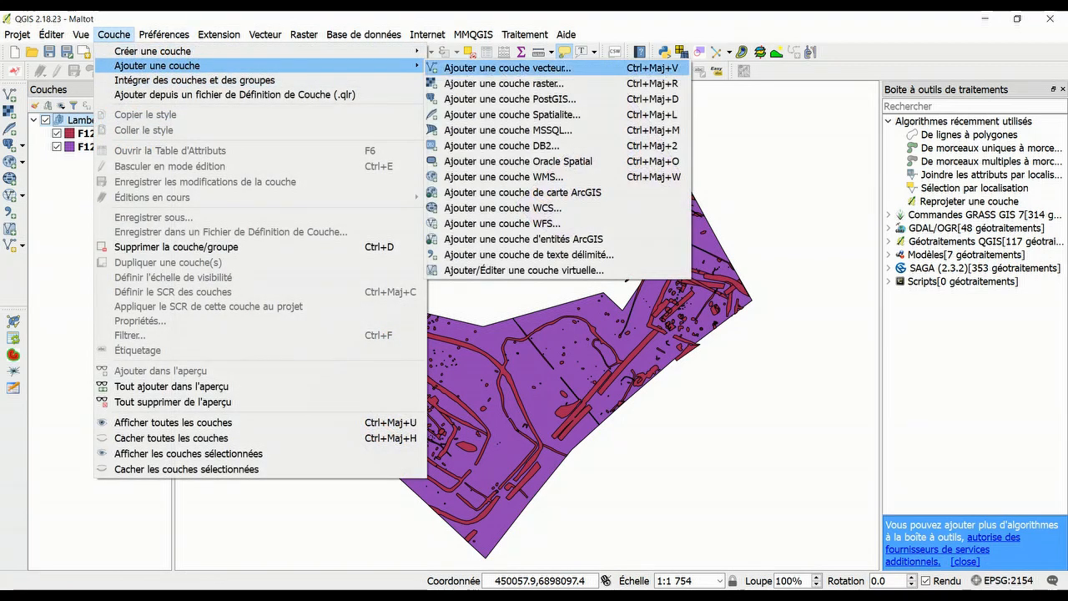
pyautogui.click(499, 67)
pyautogui.click(578, 228)
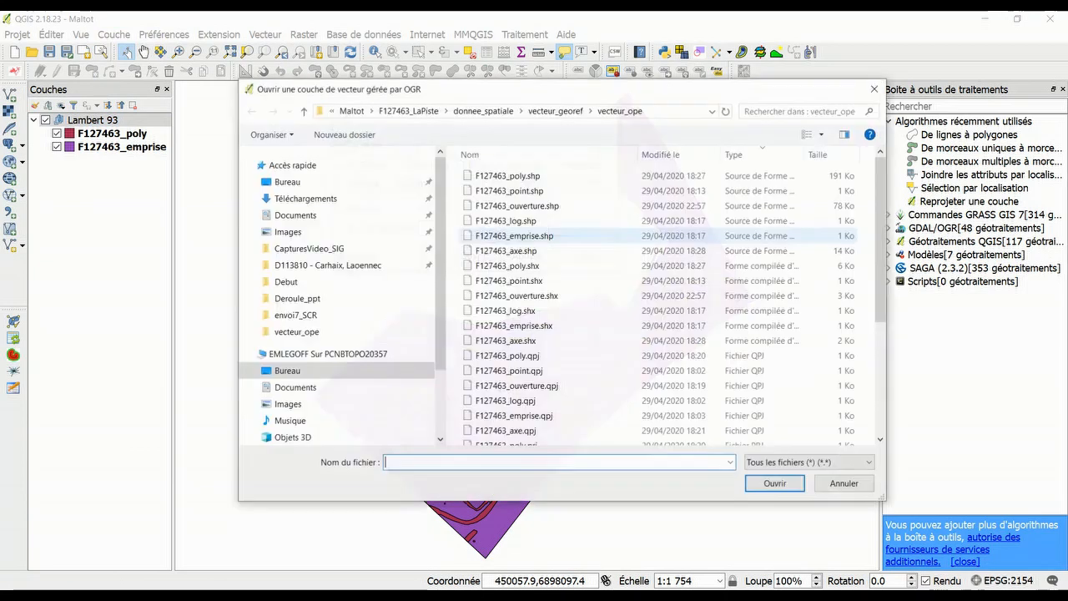
pyautogui.click(351, 110)
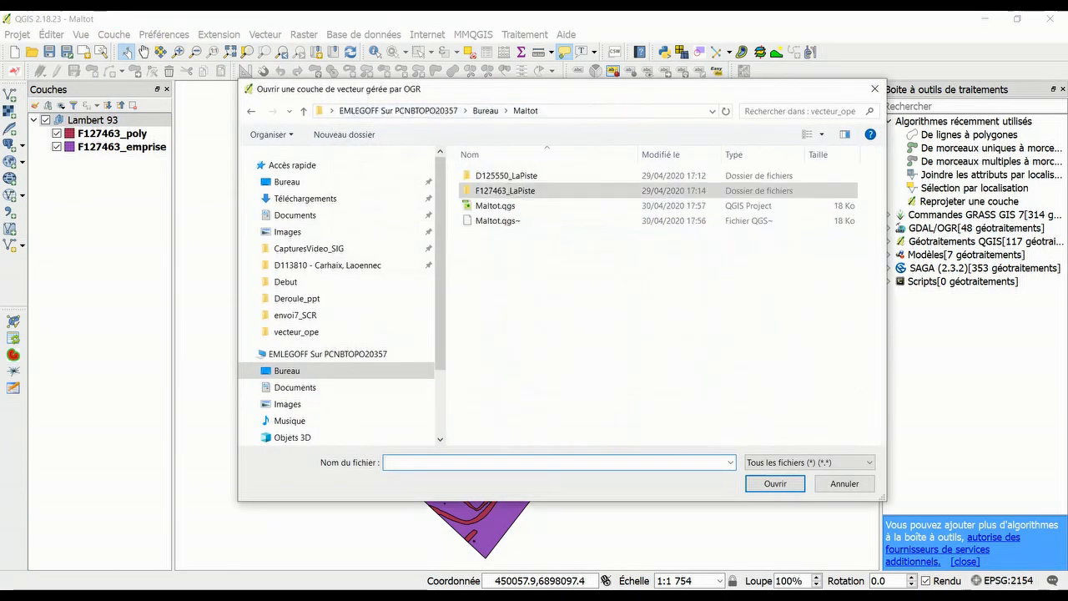
pyautogui.doubleClick(505, 176)
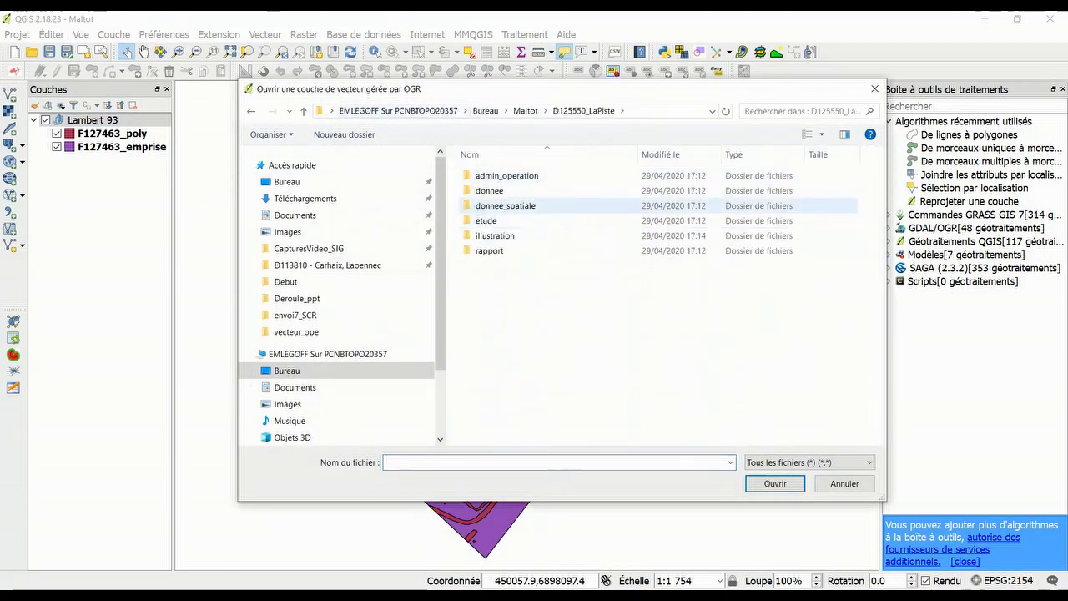
pyautogui.doubleClick(505, 205)
pyautogui.doubleClick(506, 205)
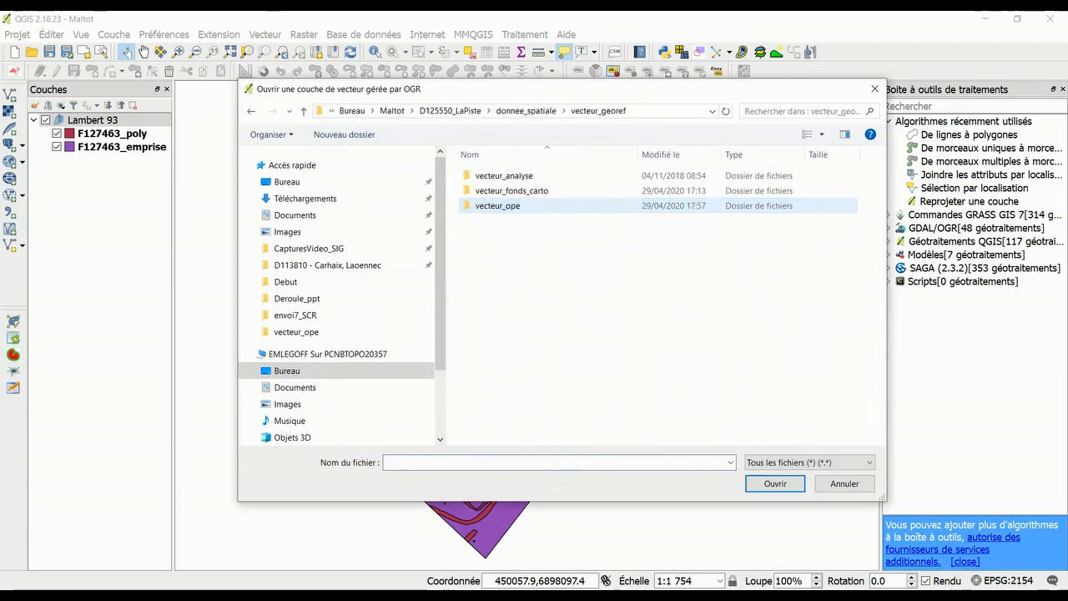
pyautogui.click(505, 205)
pyautogui.doubleClick(506, 205)
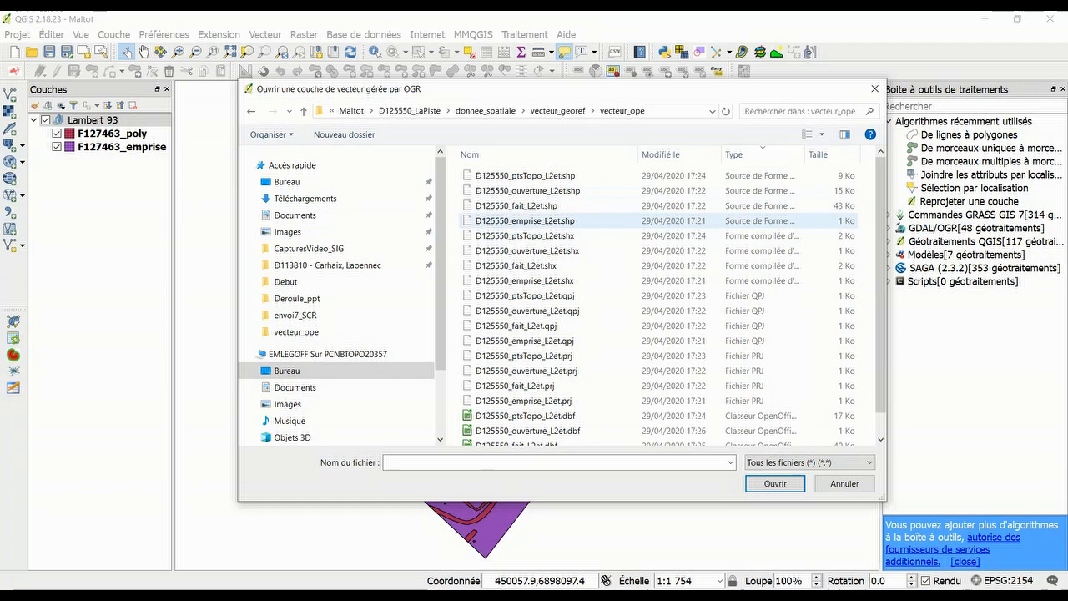
# Add the shapefiles D125550_ouverture_L2et.shp and D125550_emprise_L2et.shp as vector layers, and widen the layer list to show their full names
pyautogui.click(518, 220)
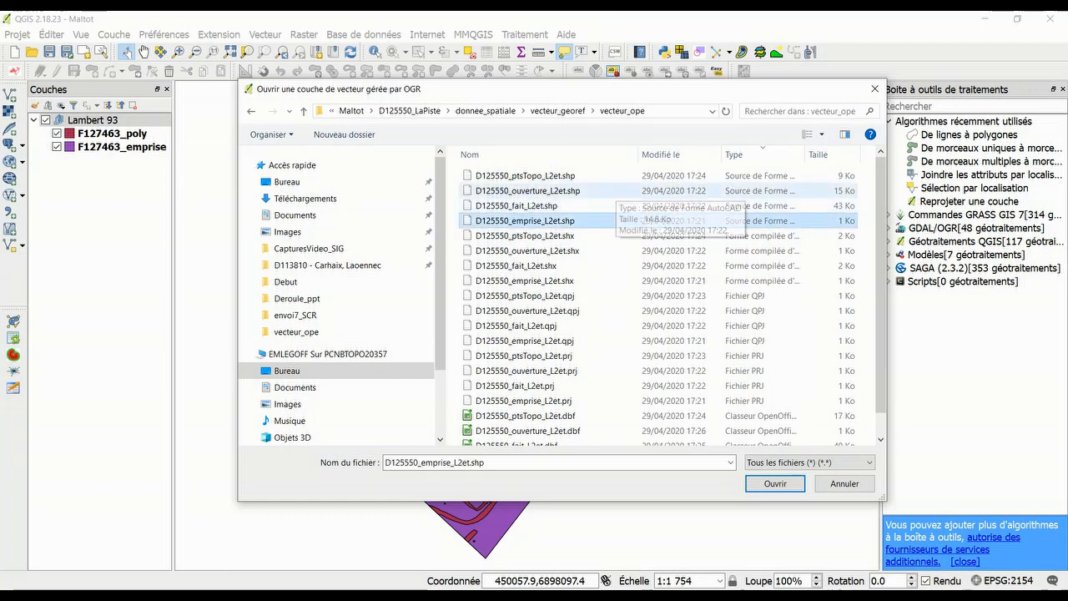
pyautogui.keyDown('ctrl'); pyautogui.click(609, 190); pyautogui.keyUp('ctrl')
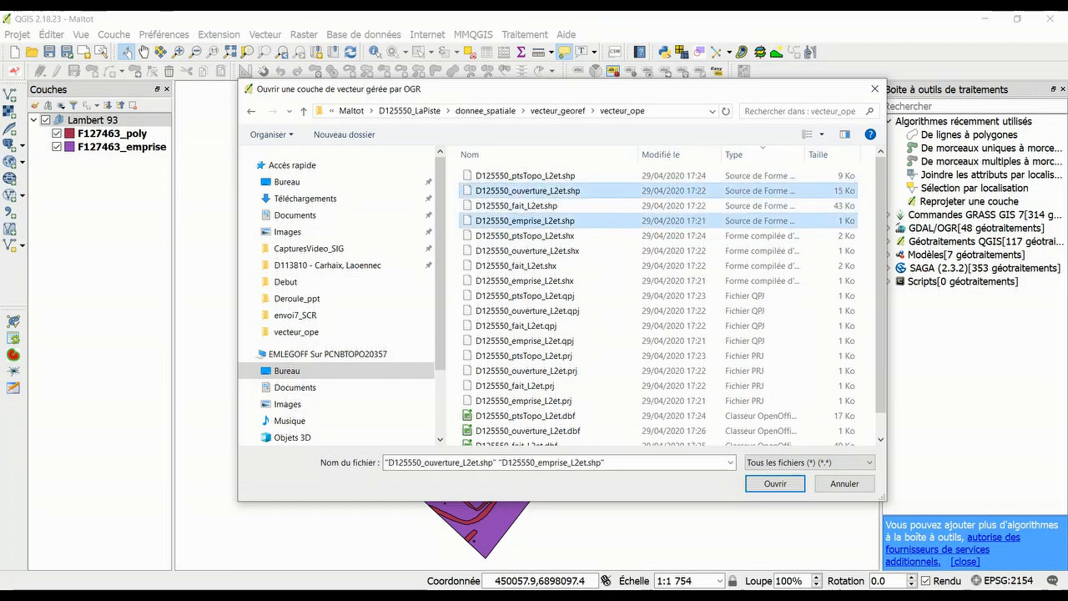
pyautogui.click(775, 483)
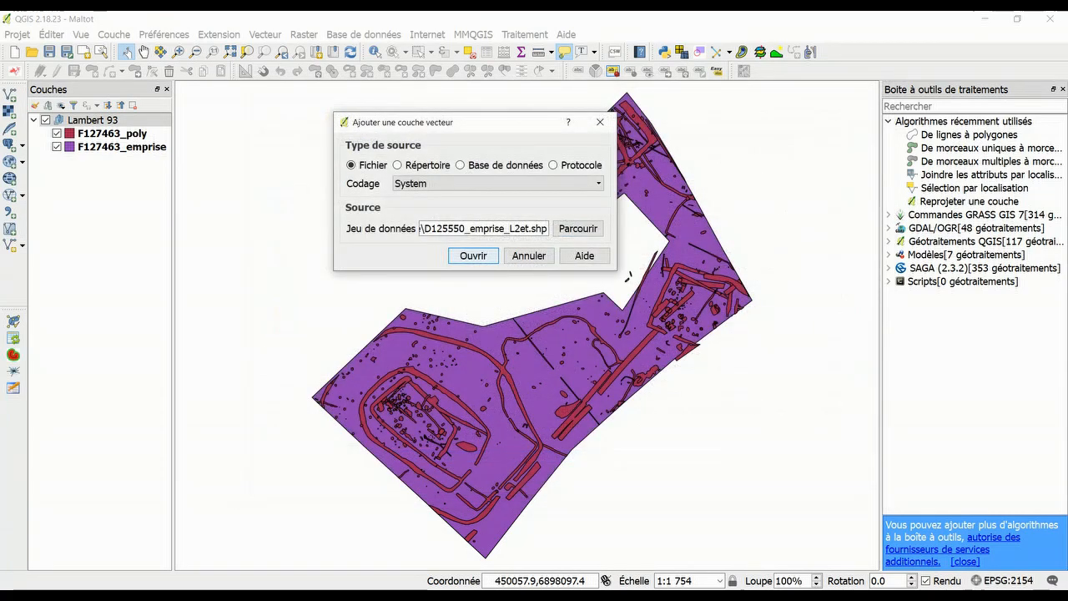
pyautogui.press('Return')
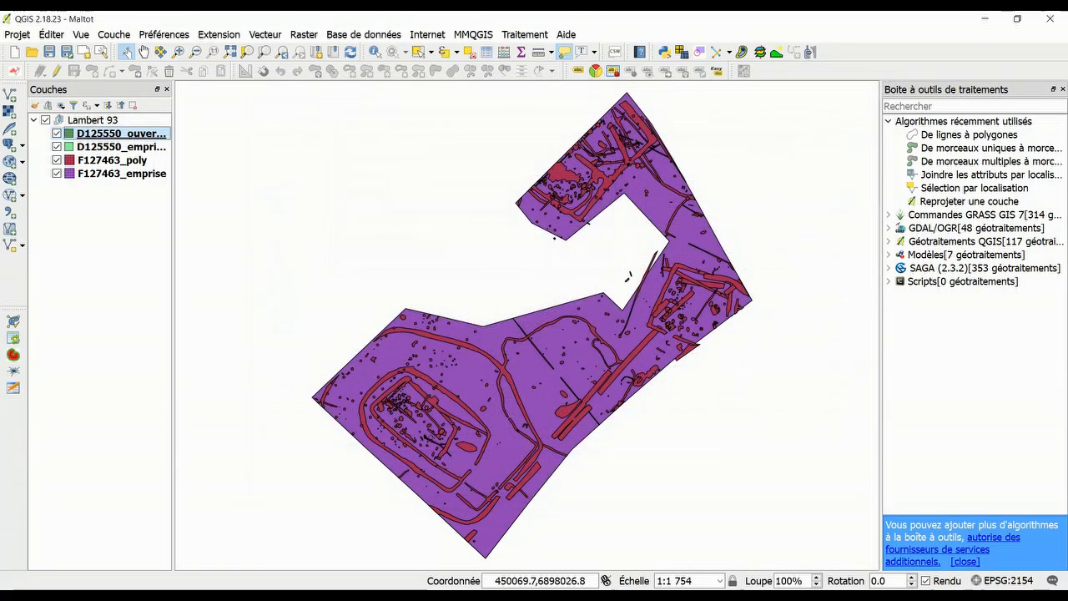
pyautogui.moveTo(173, 333); pyautogui.dragTo(297, 334)
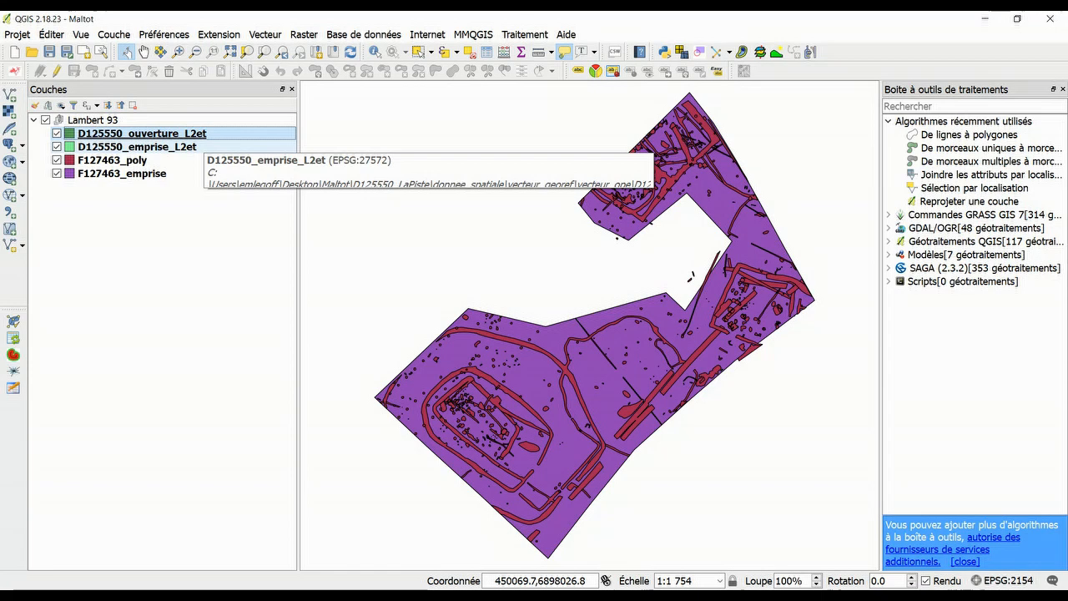
# Hide the D125550_ouverture_L2et and D125550_emprise_L2et layers, look over the map around the F127463 layers, and show both layers again
pyautogui.click(56, 146)
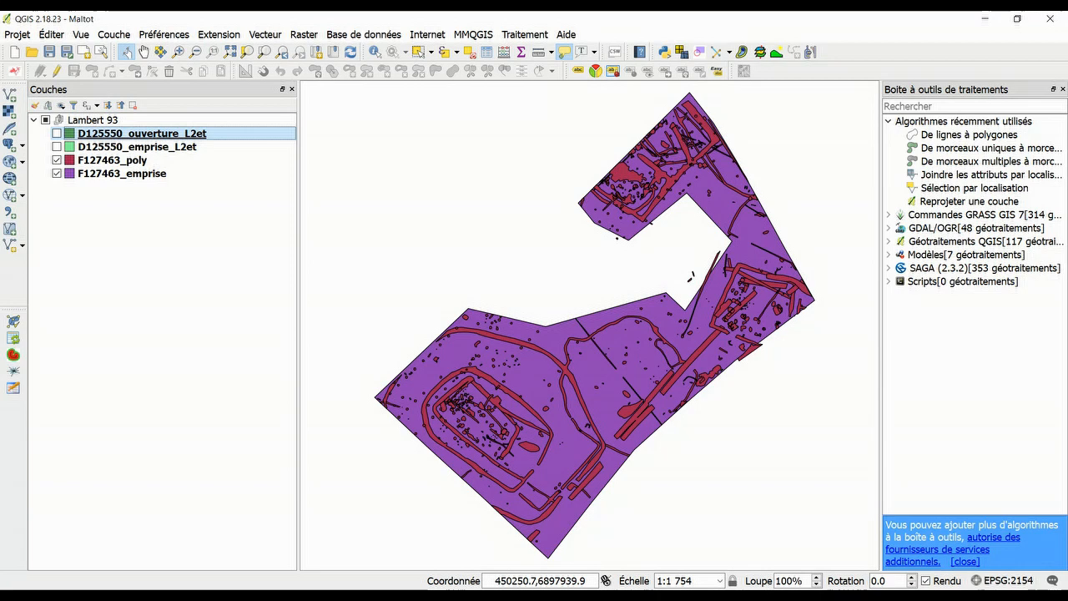
pyautogui.scroll(-1, 638, 452)
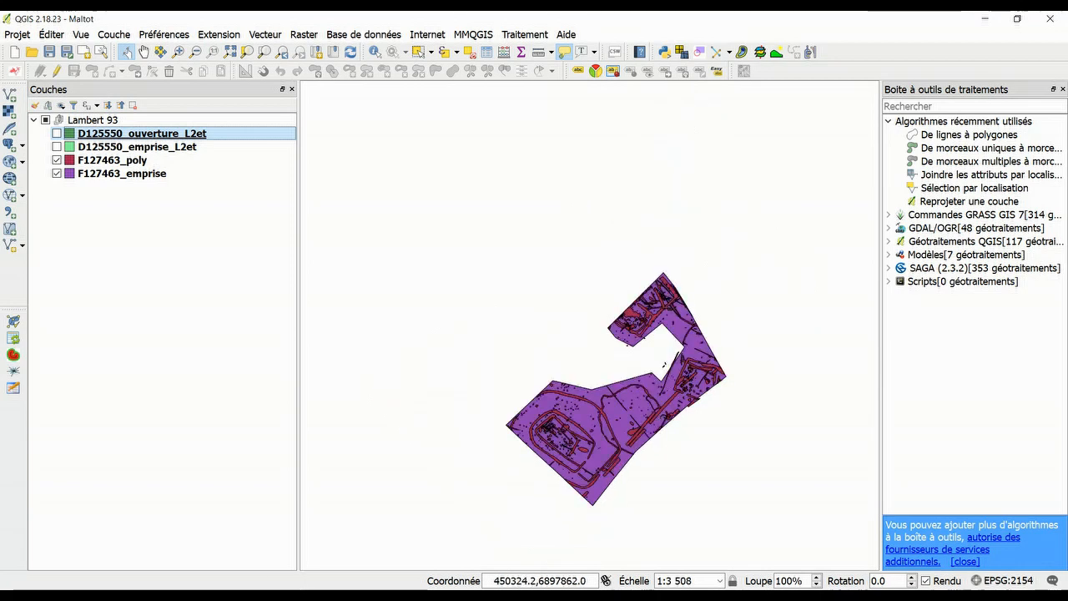
pyautogui.click(591, 372)
pyautogui.click(57, 133)
pyautogui.click(57, 147)
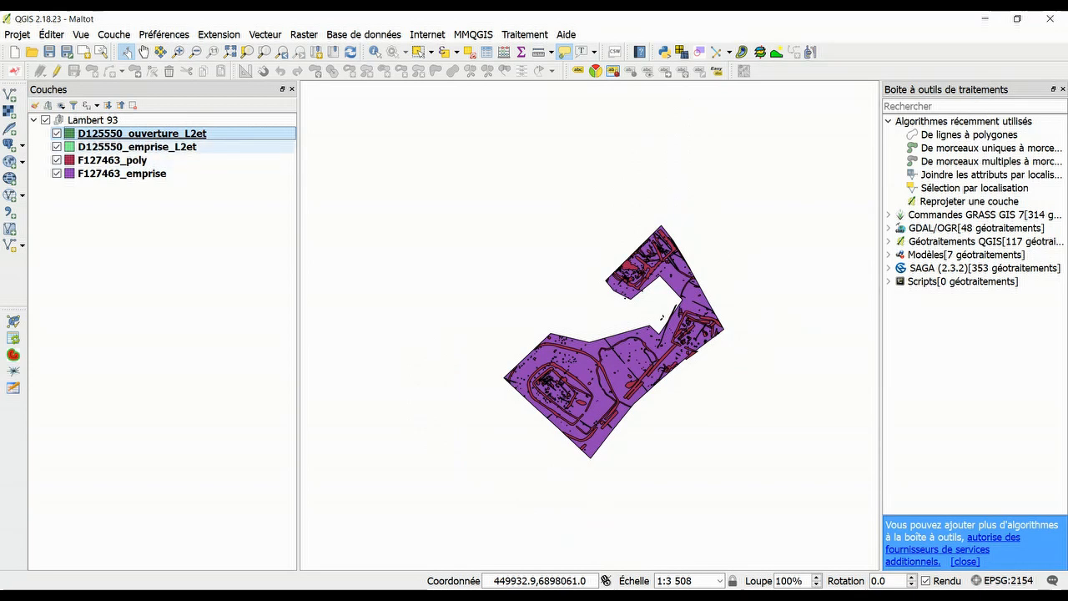
# Look through the attribute table of the D125550_ouverture_L2et layer and close it
pyautogui.rightClick(157, 134)
pyautogui.click(223, 258)
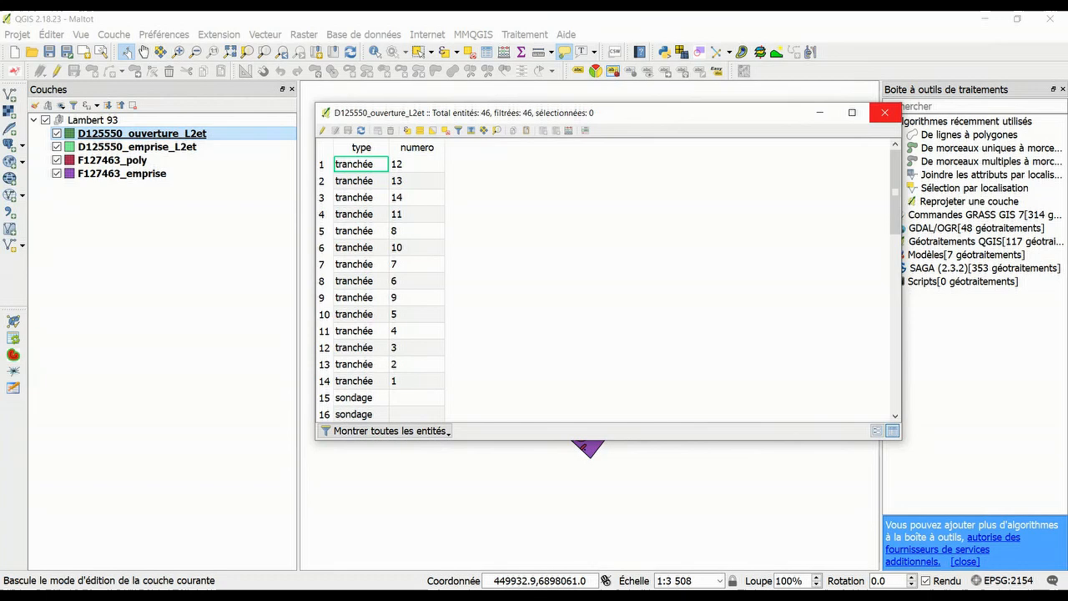
pyautogui.click(884, 112)
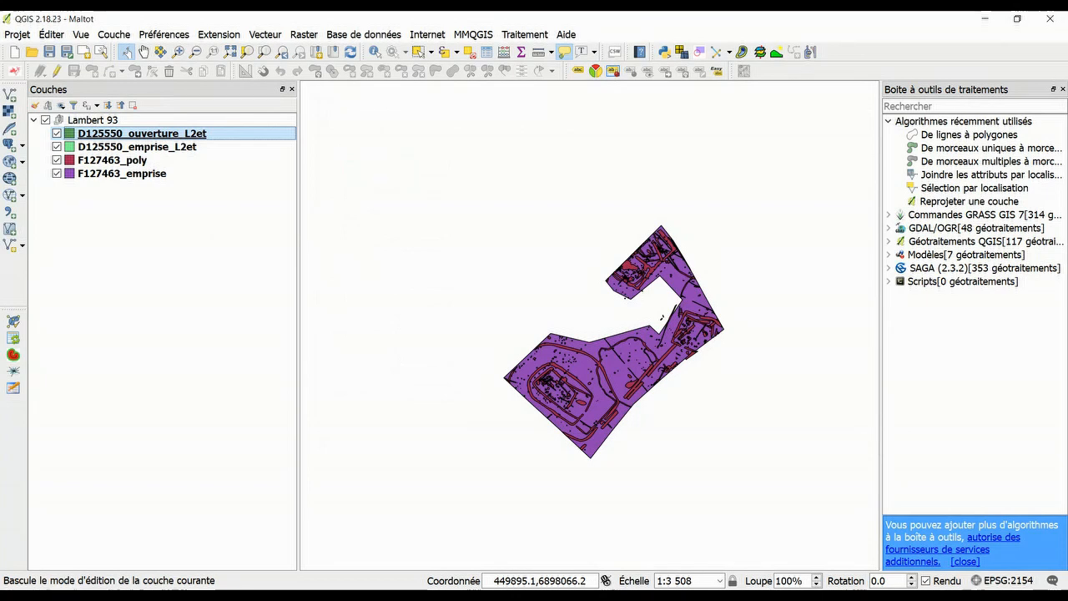
# Zoom to the D125550_ouverture_L2et layer to examine its map coordinates, and view the full extent of all layers
pyautogui.rightClick(225, 133)
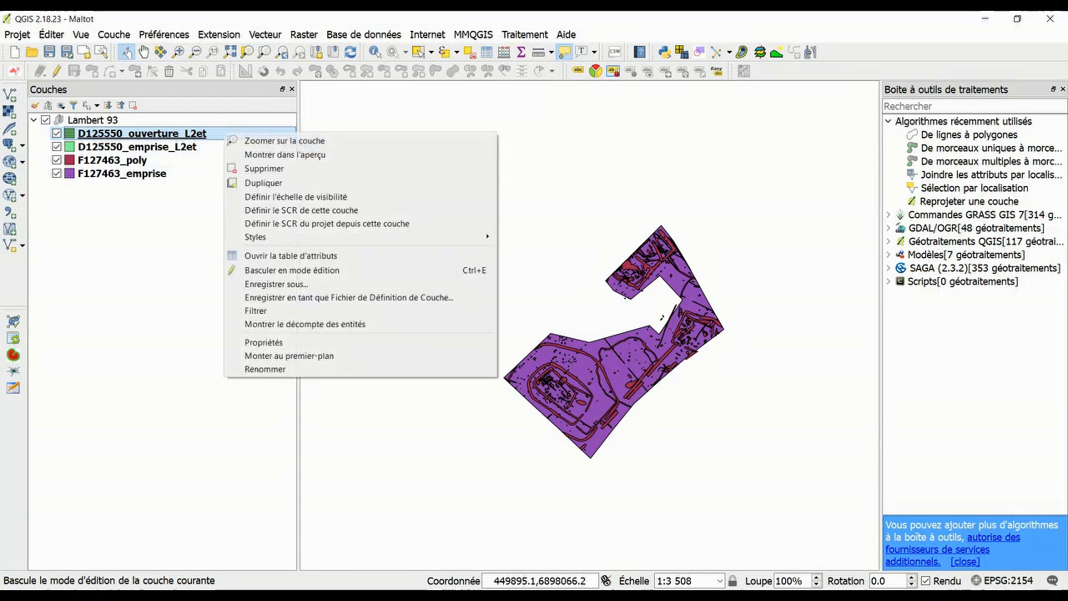
pyautogui.click(284, 140)
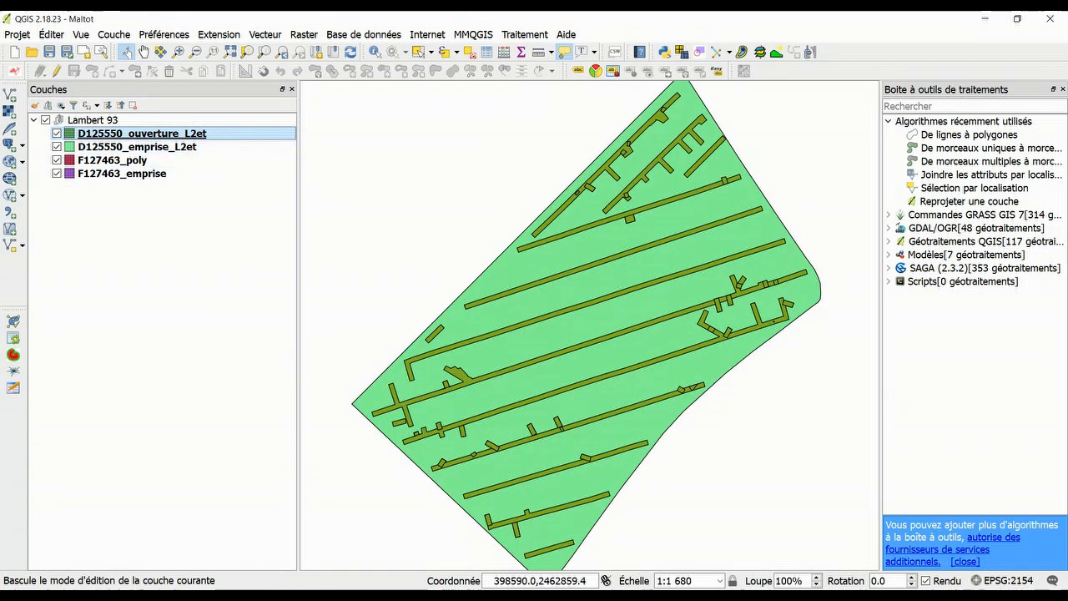
pyautogui.moveTo(569, 319)
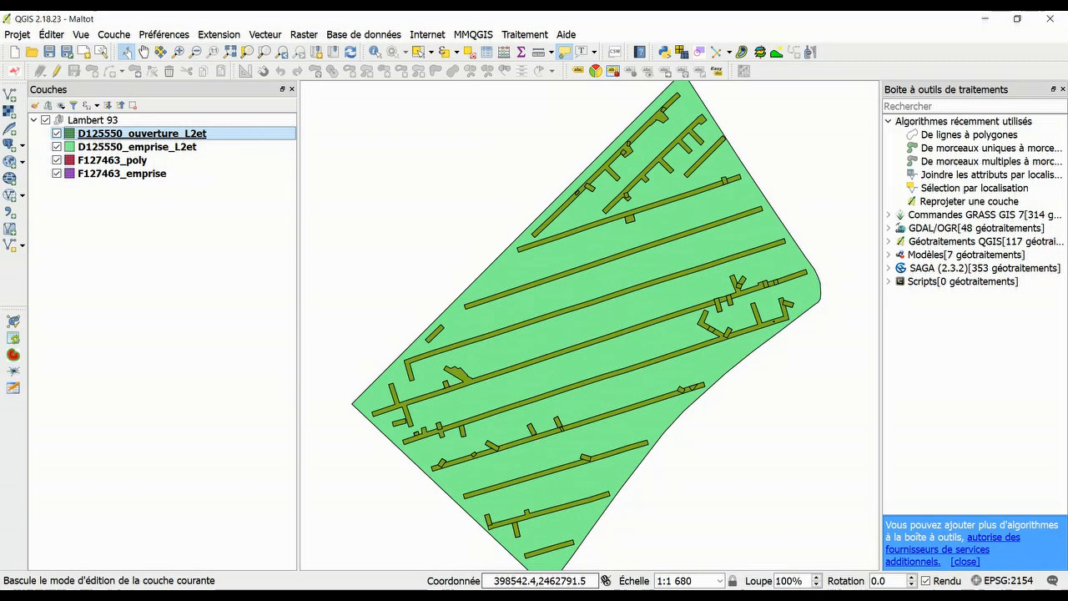
pyautogui.click(541, 580)
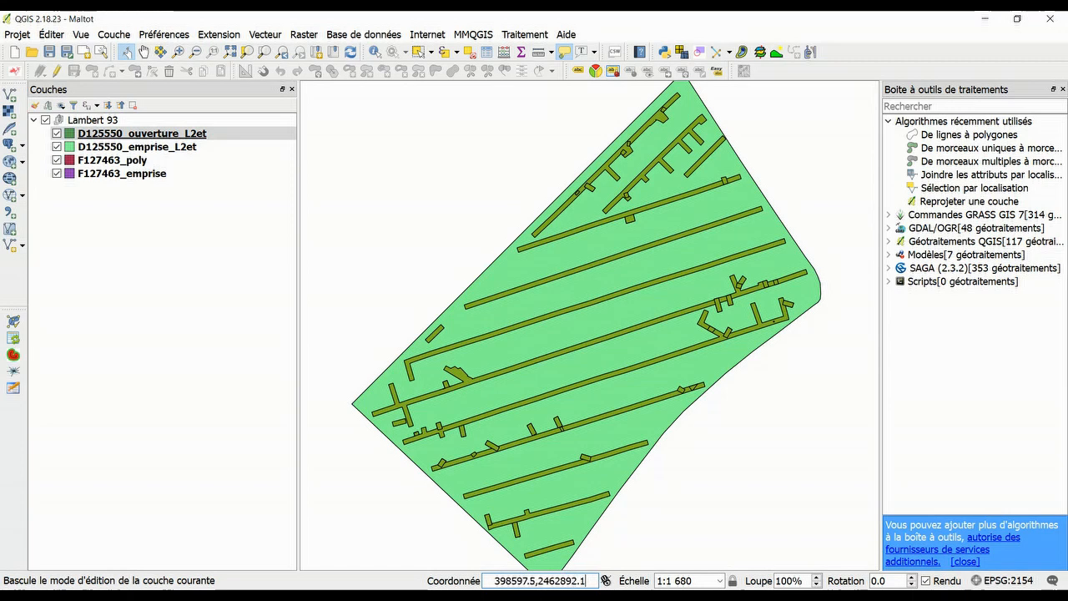
pyautogui.moveTo(638, 409)
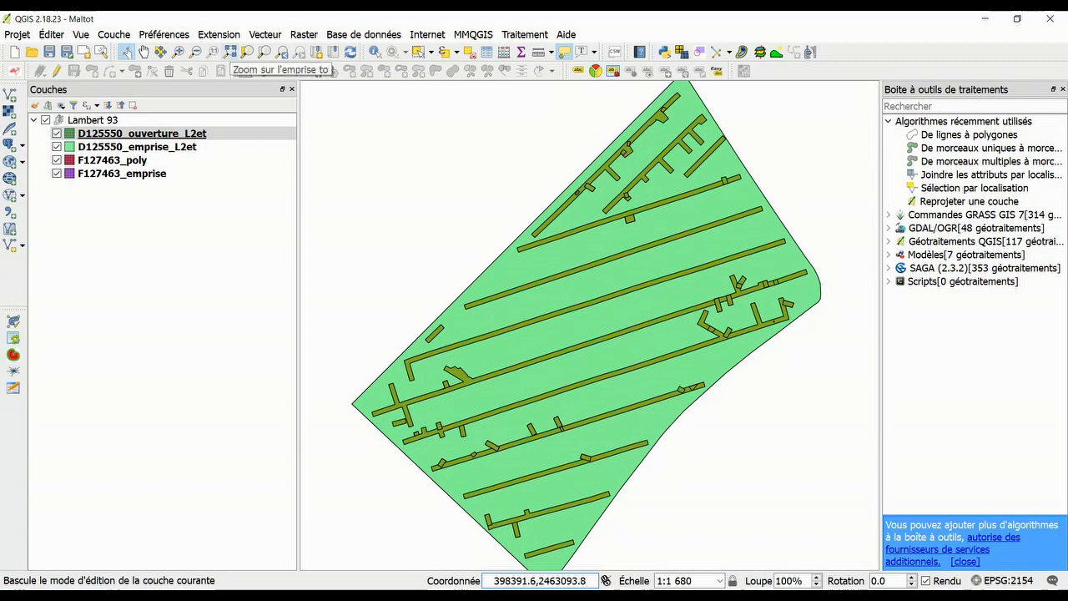
pyautogui.click(231, 52)
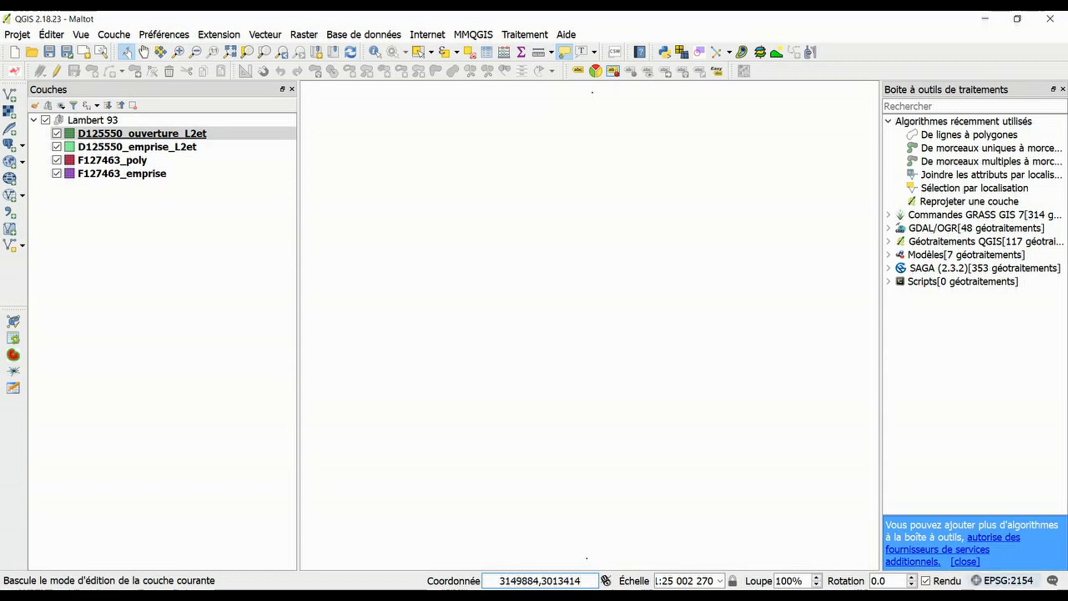
# Enable on-the-fly reprojection for the project with NTF (Paris) / Lambert zone II (EPSG:27572) as its coordinate reference system
pyautogui.click(1005, 580)
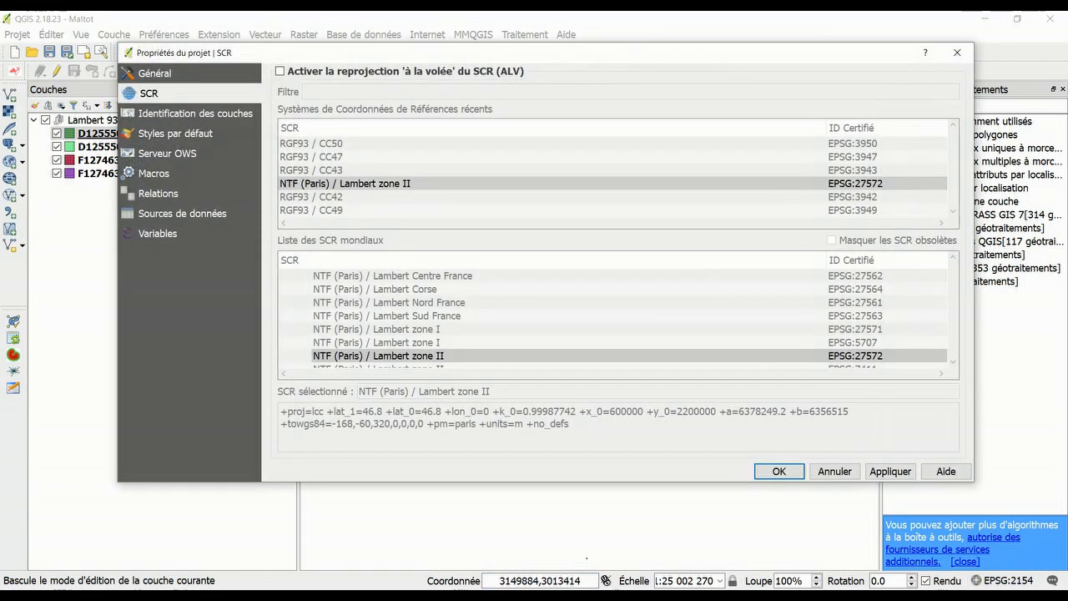
pyautogui.moveTo(815, 60); pyautogui.dragTo(785, 67)
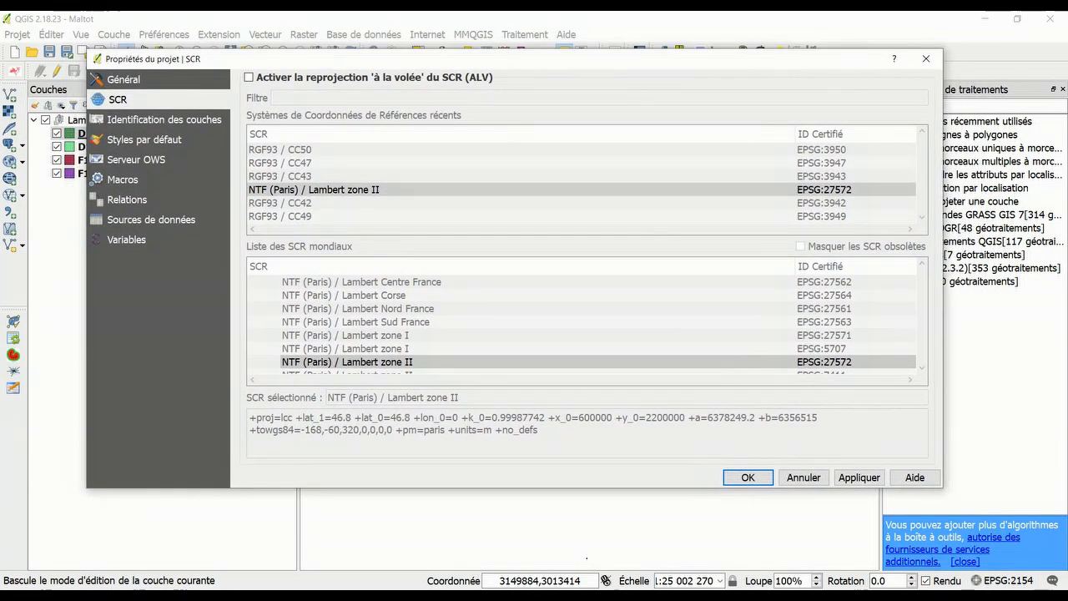
pyautogui.click(249, 76)
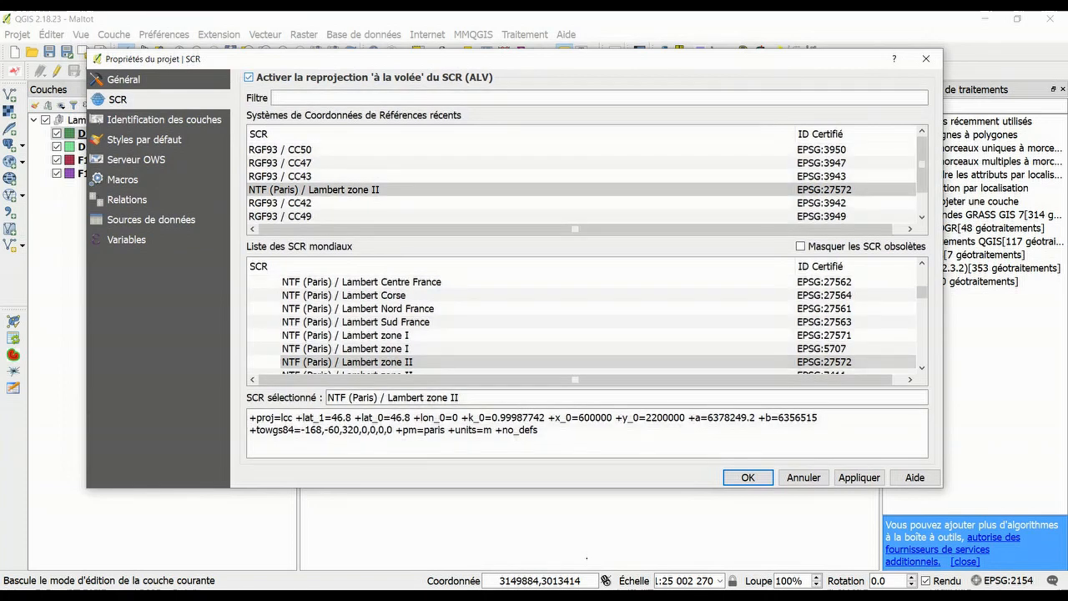
pyautogui.moveTo(270, 61); pyautogui.dragTo(338, 64)
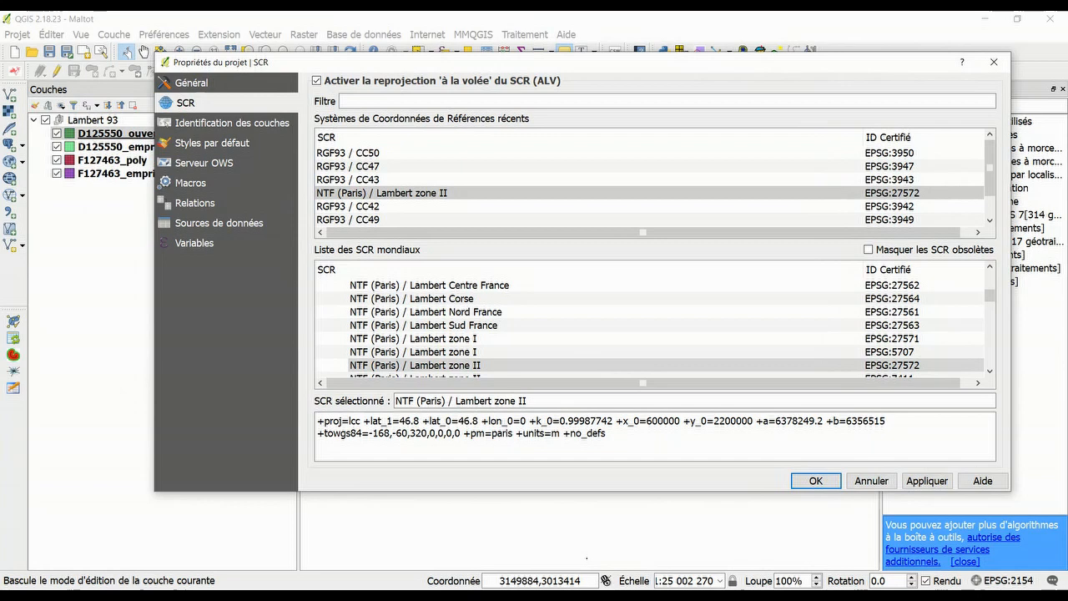
pyautogui.moveTo(584, 490); pyautogui.dragTo(584, 564)
pyautogui.moveTo(438, 68); pyautogui.dragTo(518, 48)
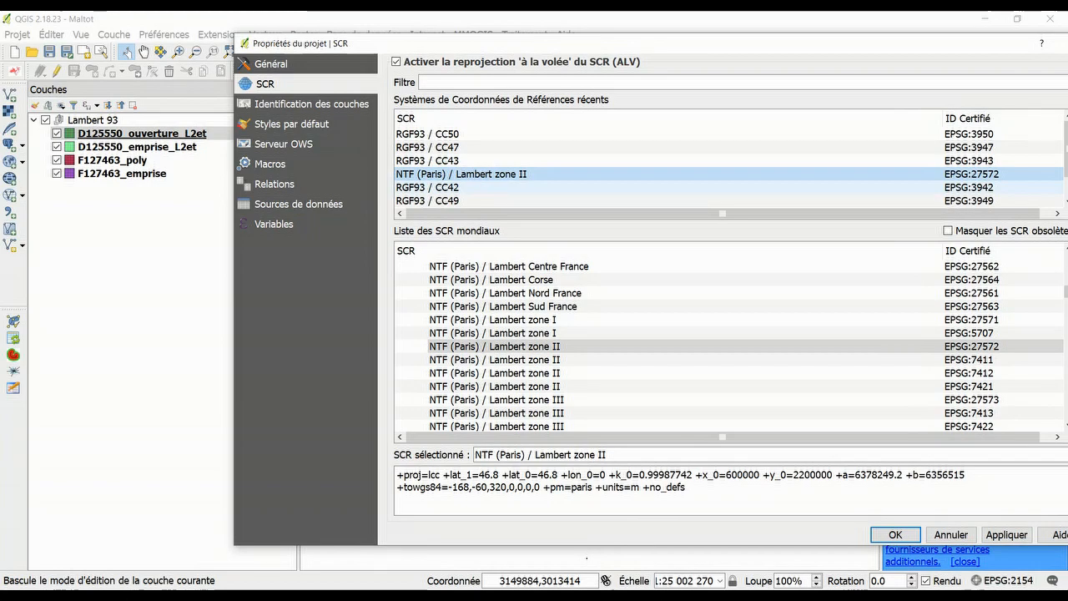
pyautogui.moveTo(634, 43); pyautogui.dragTo(522, 30)
pyautogui.click(895, 521)
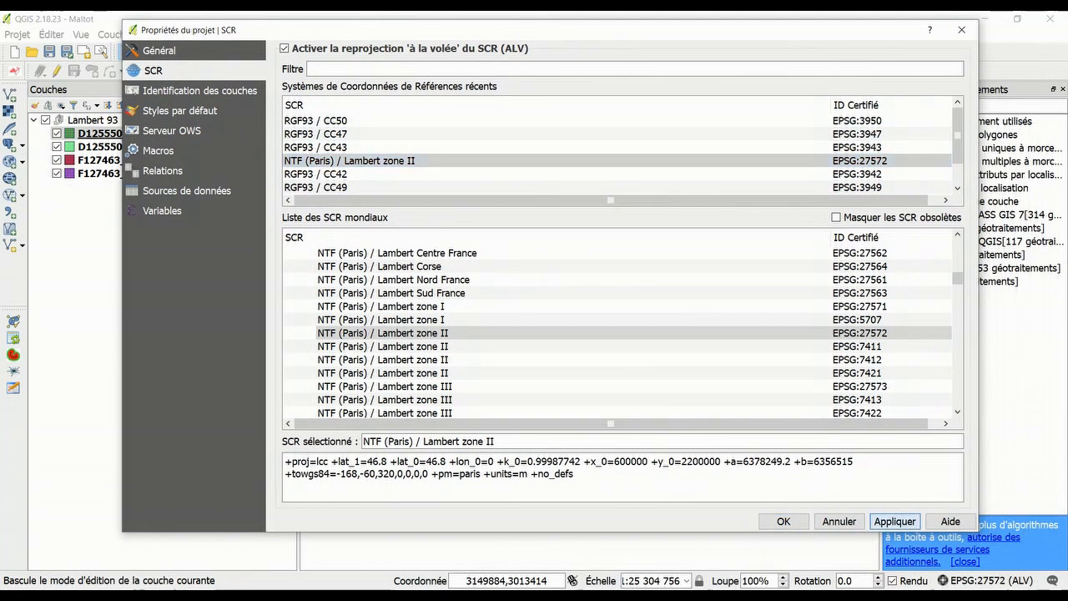
pyautogui.click(784, 522)
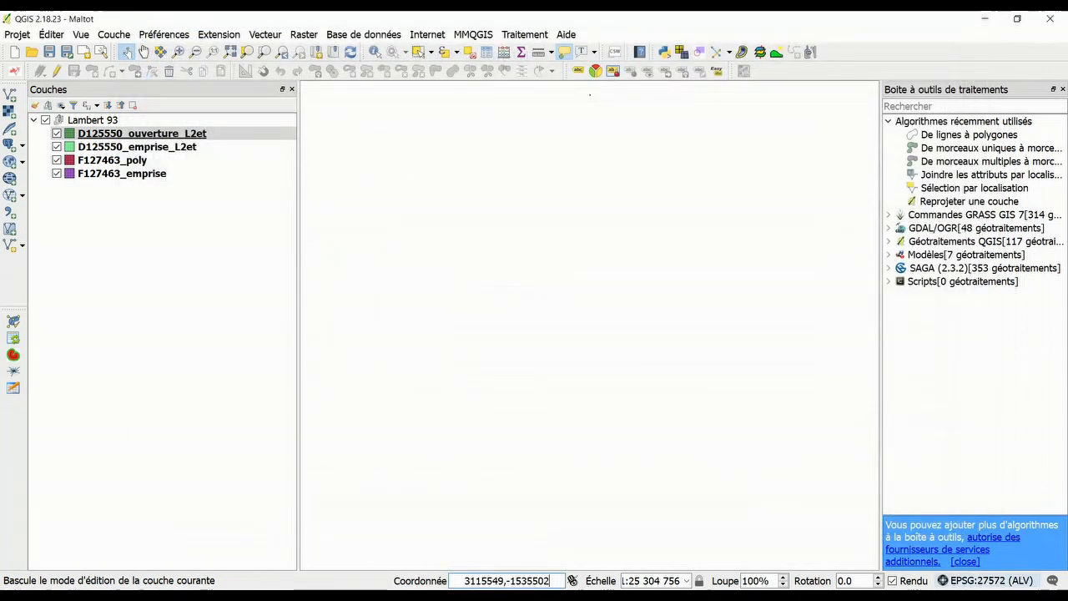
# Move F127463_poly and F127463_emprise out of the Lambert 93 group and place both layers above it
pyautogui.rightClick(203, 134)
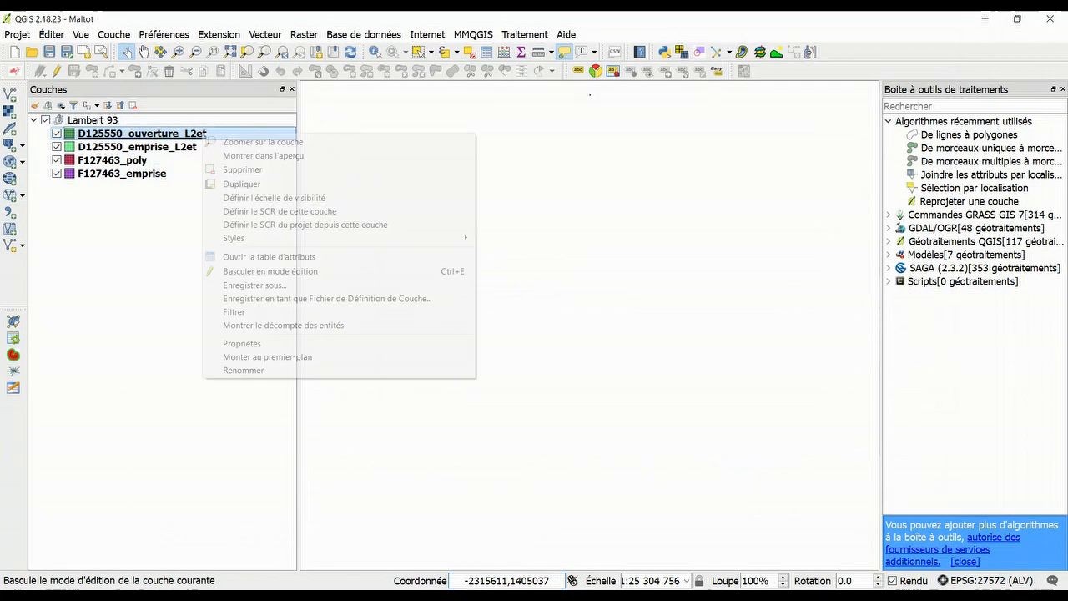
pyautogui.click(226, 142)
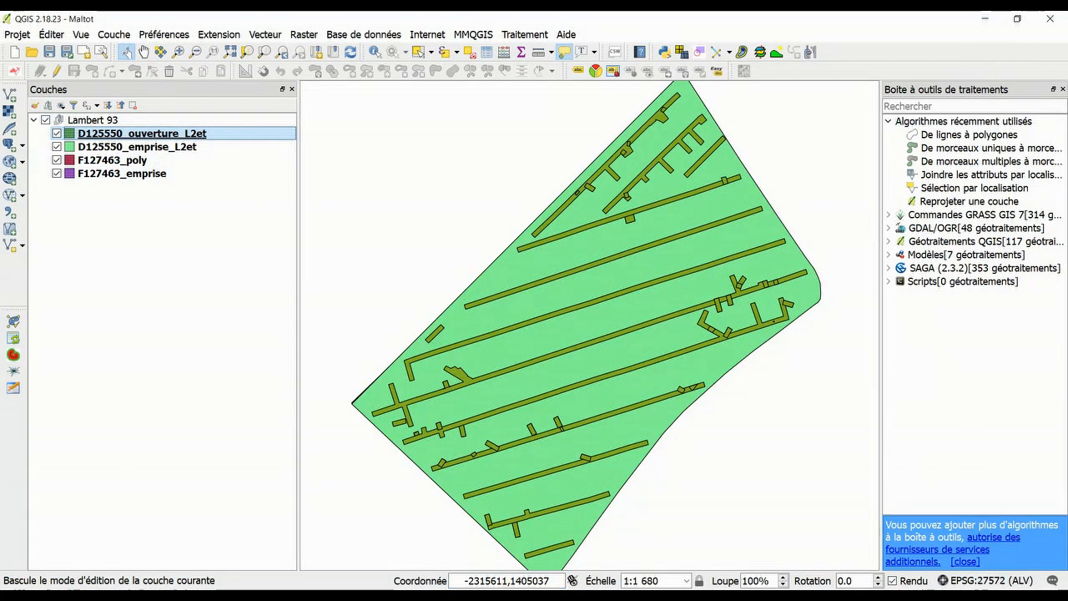
pyautogui.click(125, 159)
pyautogui.keyDown('shift'); pyautogui.click(167, 173); pyautogui.keyUp('shift')
pyautogui.moveTo(167, 173); pyautogui.dragTo(198, 133)
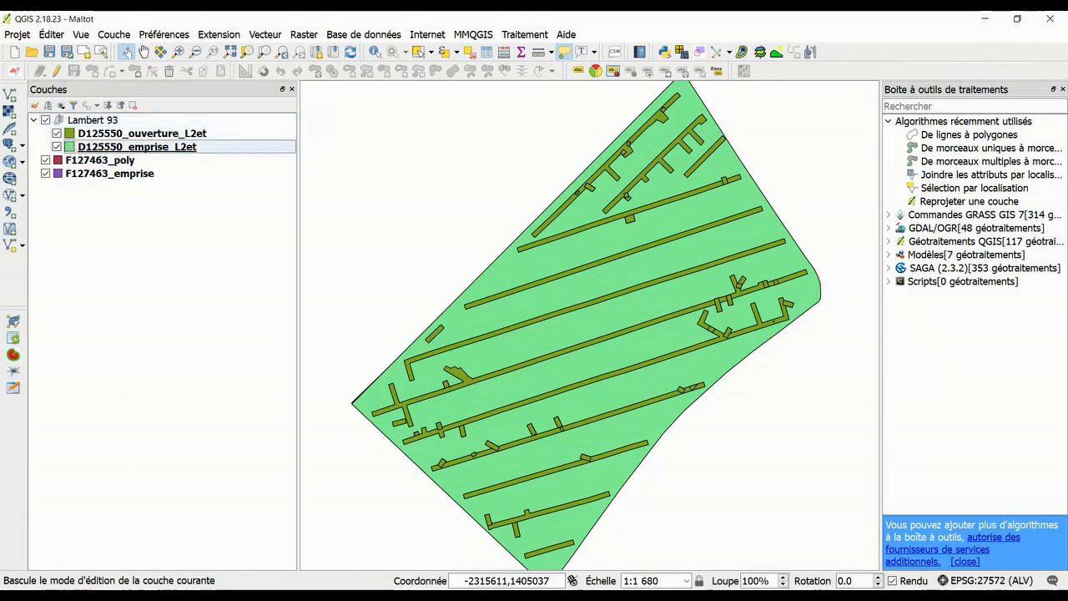
pyautogui.moveTo(91, 119); pyautogui.dragTo(92, 223)
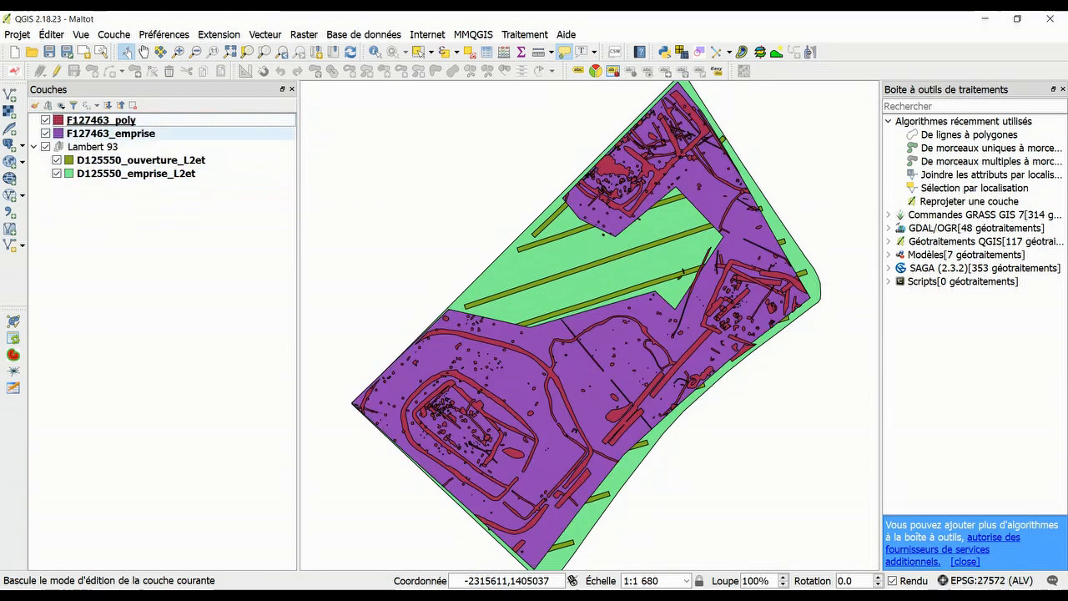
# Move the F127463_poly and F127463_emprise layers back into the Lambert 93 group, above the two D125550 layers
pyautogui.click(110, 133)
pyautogui.keyDown('shift'); pyautogui.click(103, 121); pyautogui.keyUp('shift')
pyautogui.moveTo(103, 121); pyautogui.dragTo(109, 146)
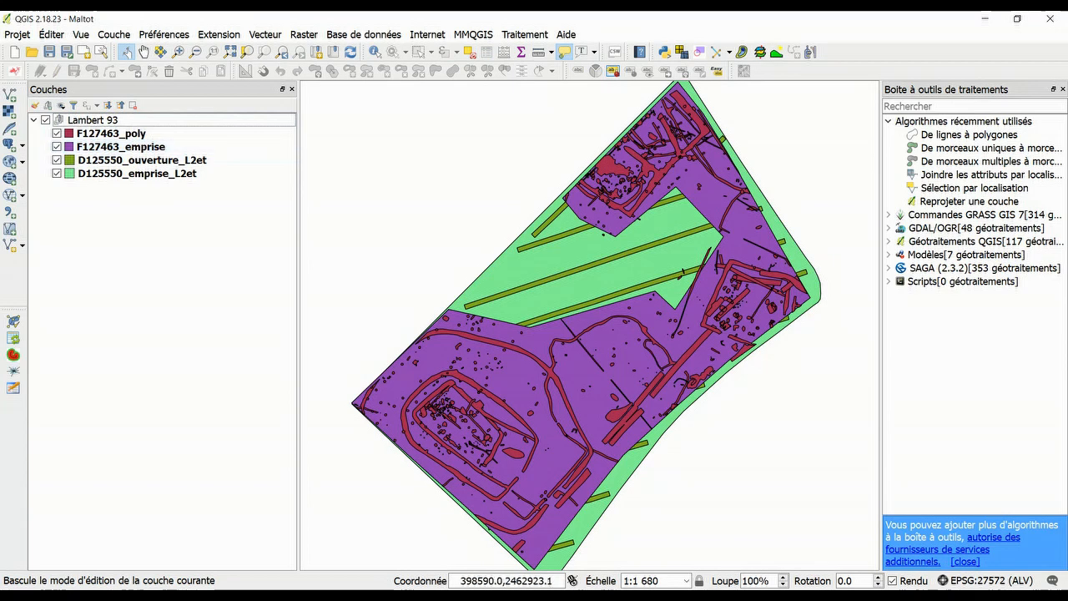
pyautogui.click(595, 322)
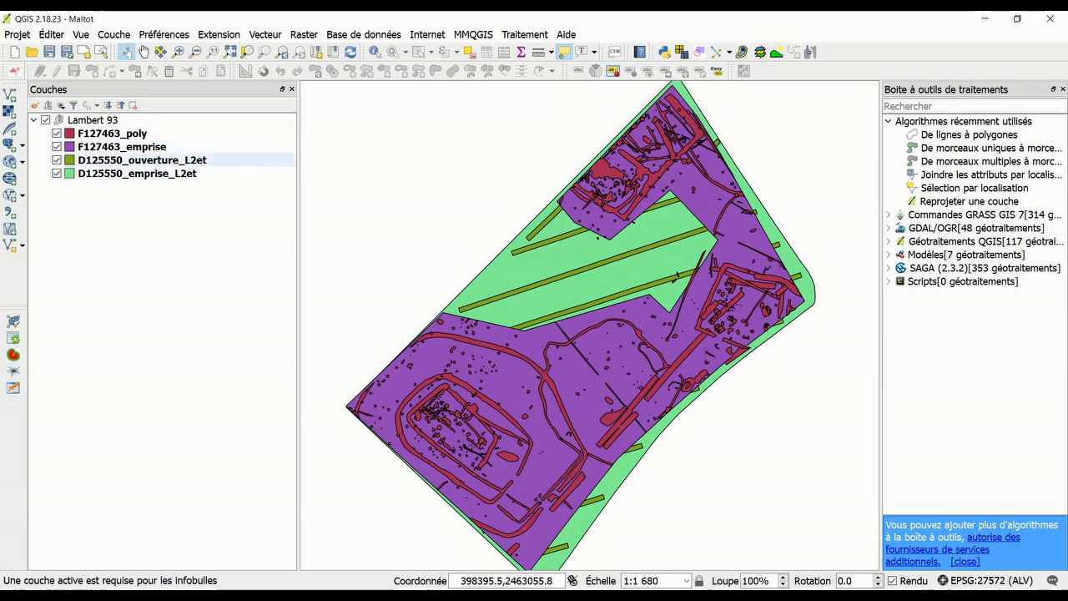
# Check the coordinate reference system in the general properties of the F127463_emprise layer and close the properties without changes
pyautogui.rightClick(153, 150)
pyautogui.click(192, 360)
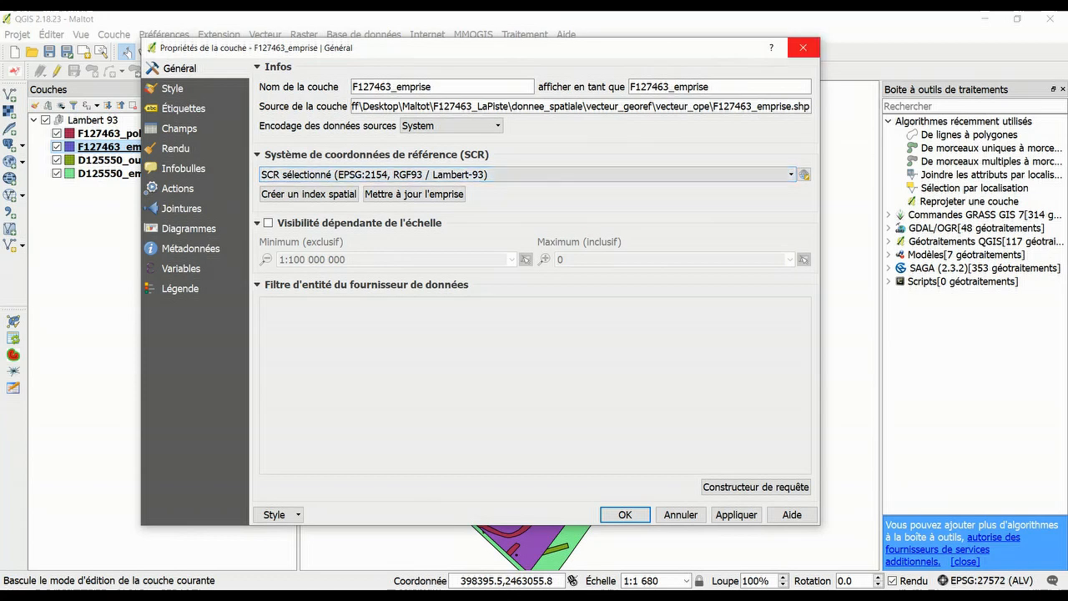
pyautogui.click(804, 48)
pyautogui.moveTo(583, 347)
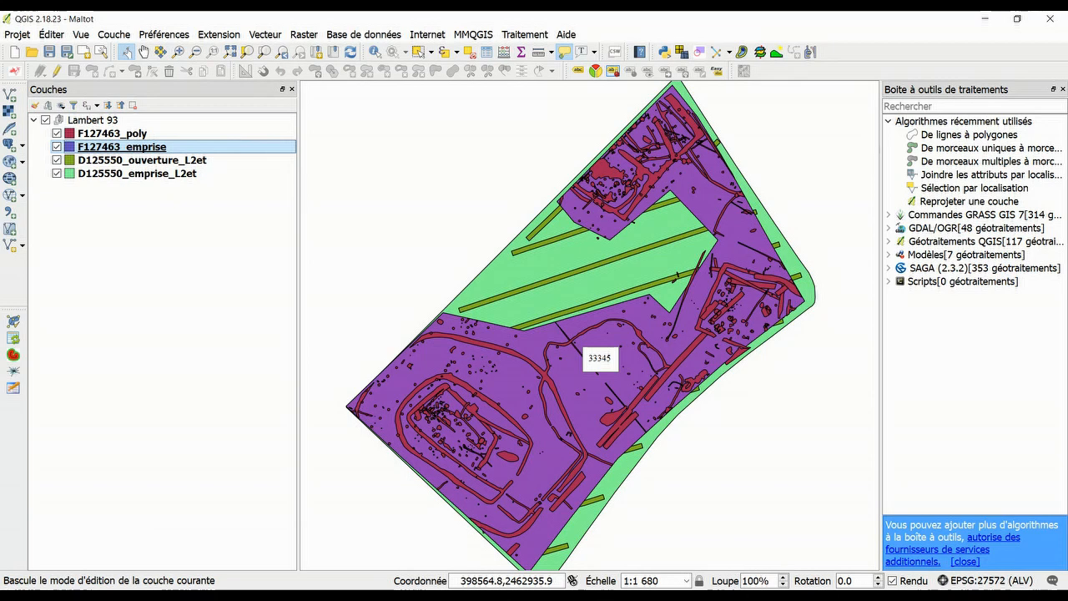
pyautogui.rightClick(233, 147)
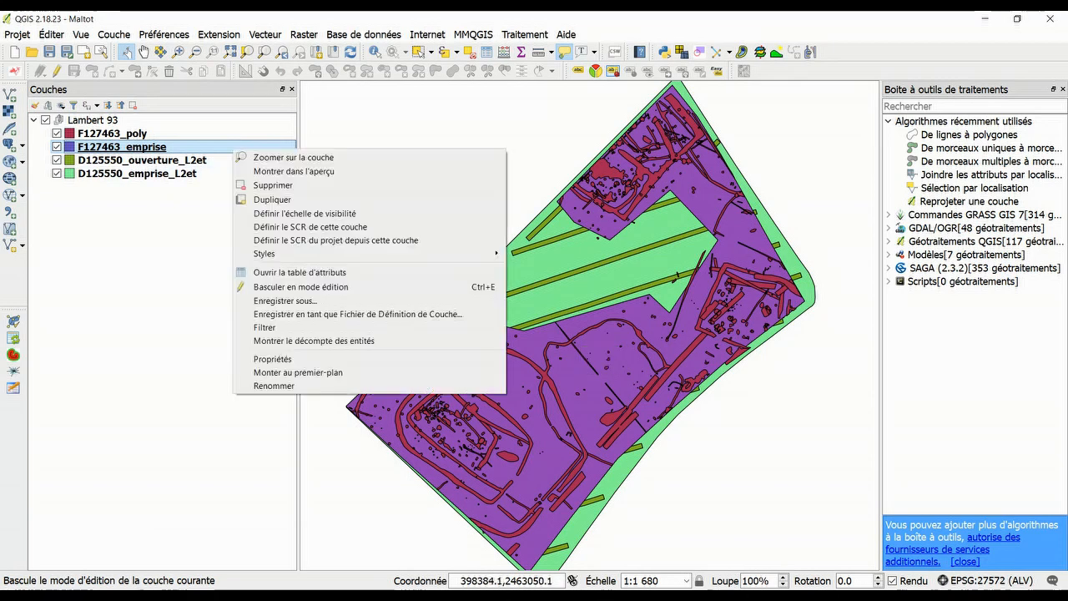
pyautogui.click(272, 358)
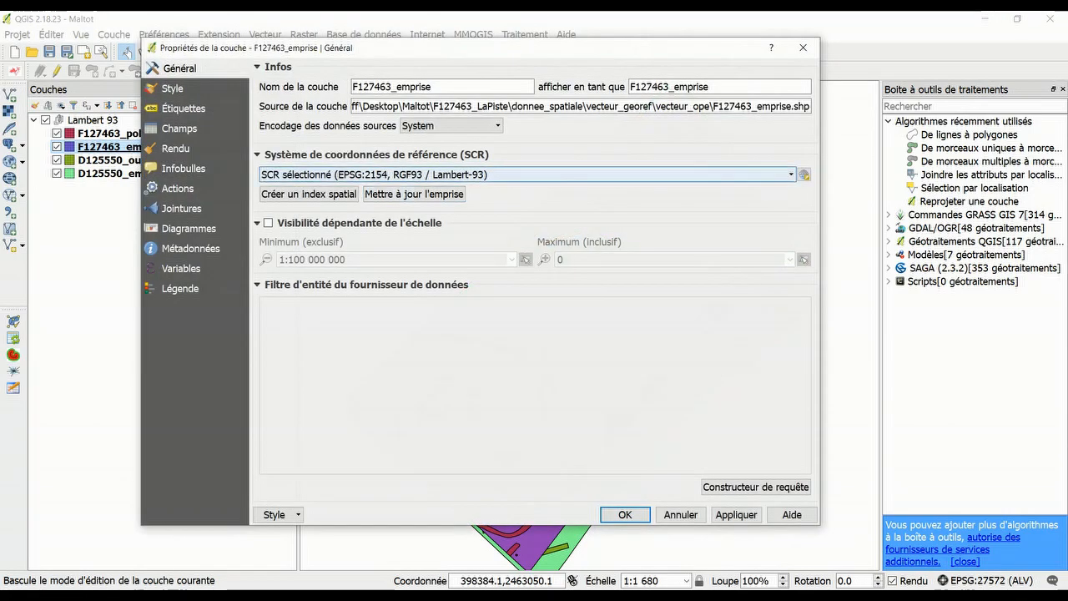
pyautogui.hotkey('alt', 'Down')
pyautogui.press('Escape')
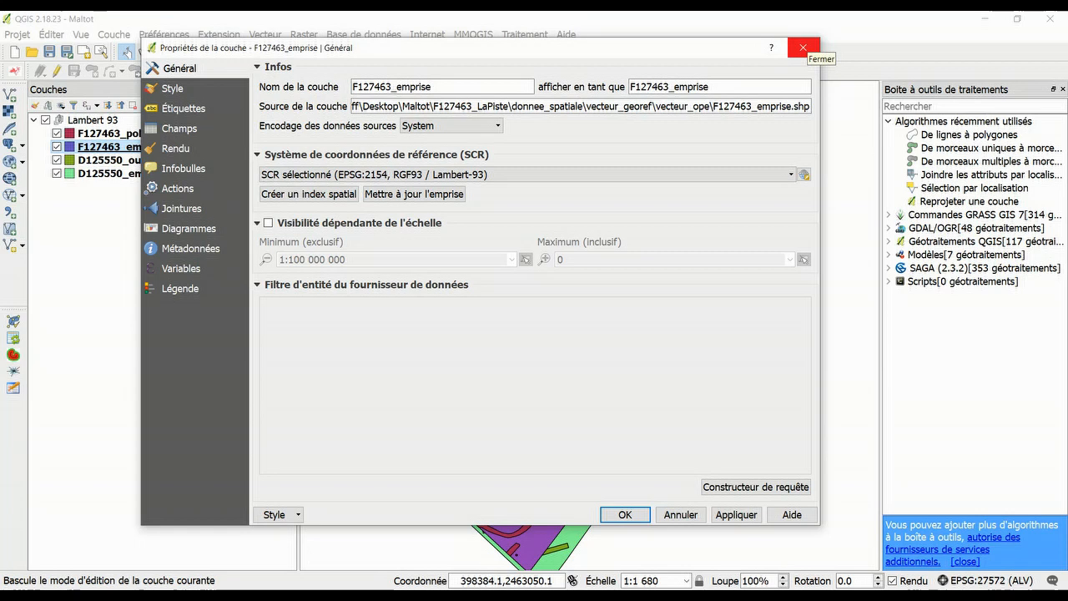
pyautogui.click(803, 47)
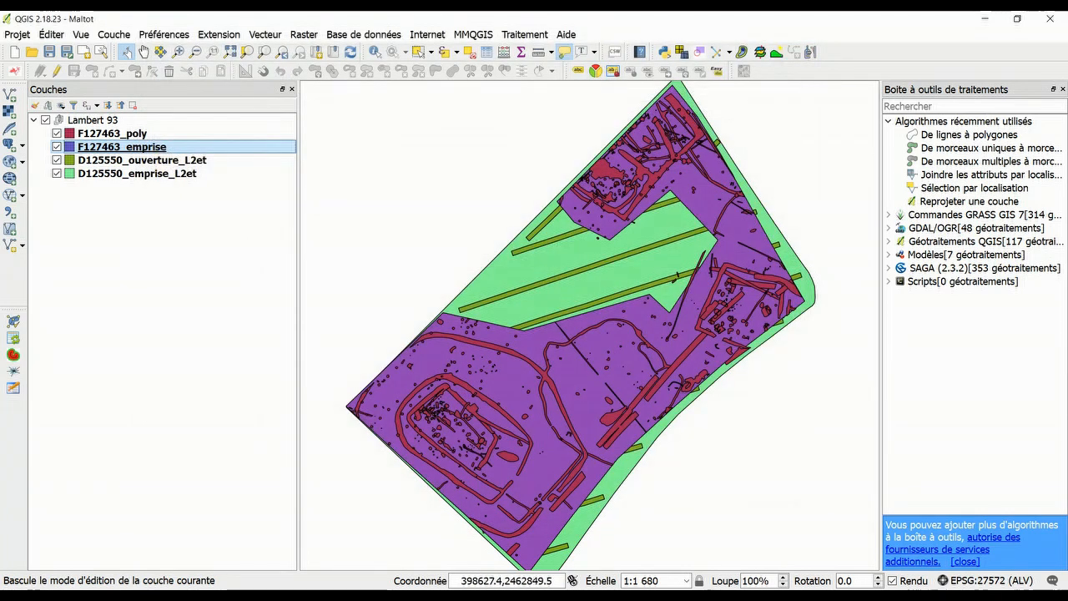
# Group D125550_ouverture_L2et and D125550_emprise_L2et, and move the new group out of Lambert 93 to the top level below it
pyautogui.click(142, 160)
pyautogui.keyDown('shift'); pyautogui.click(137, 173); pyautogui.keyUp('shift')
pyautogui.rightClick(158, 171)
pyautogui.click(200, 402)
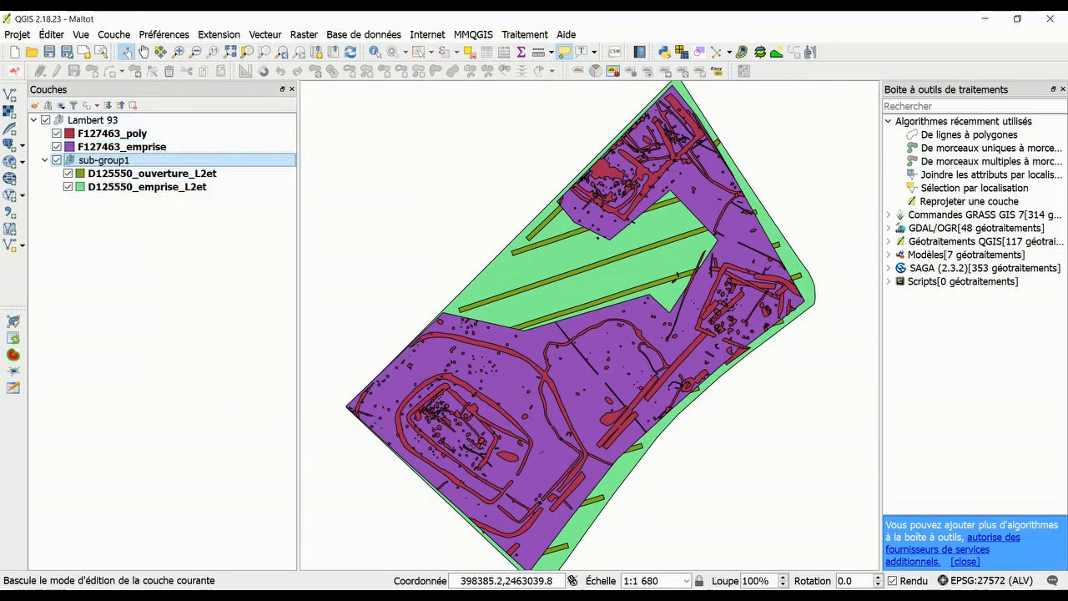
pyautogui.moveTo(103, 160); pyautogui.dragTo(167, 267)
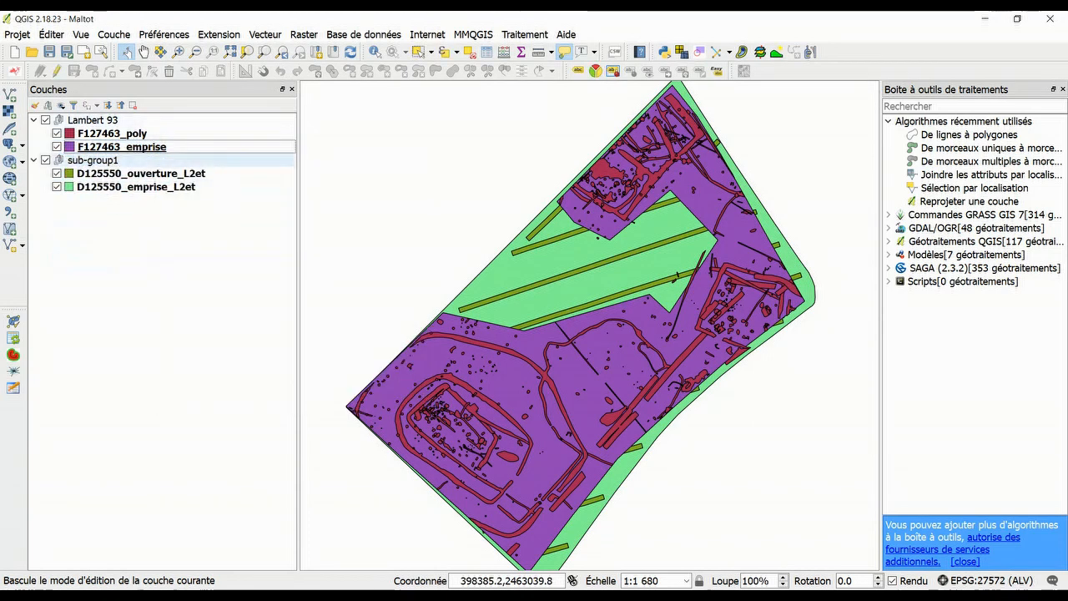
# Rename the group containing the two D125550 layers as "Lambert 2 étendu"
pyautogui.rightClick(79, 158)
pyautogui.click(125, 205)
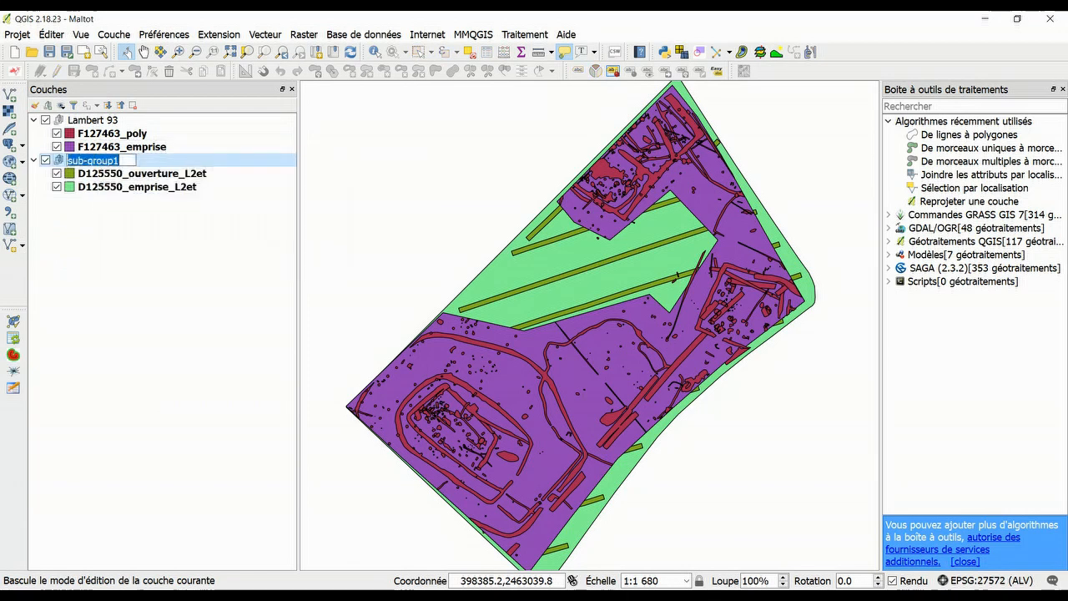
pyautogui.write('Lamber')
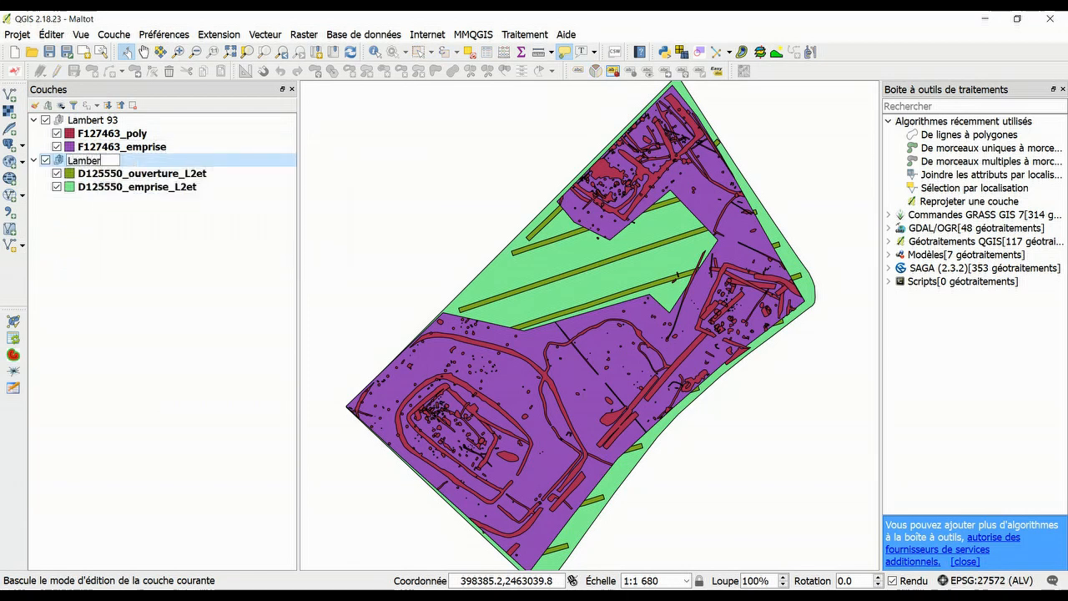
pyautogui.write('t 2 étendu')
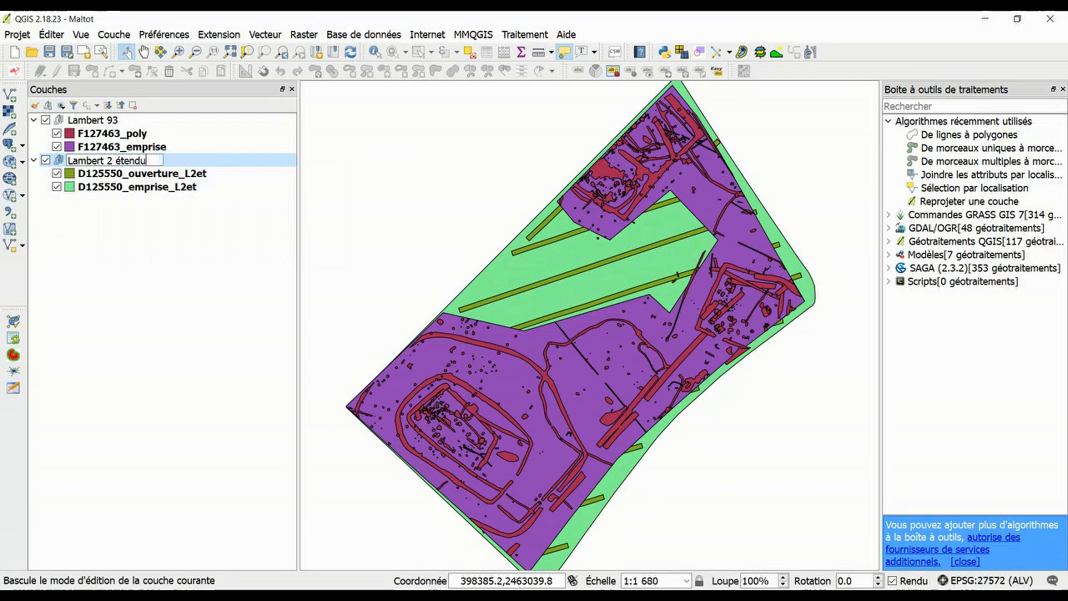
pyautogui.press('Return')
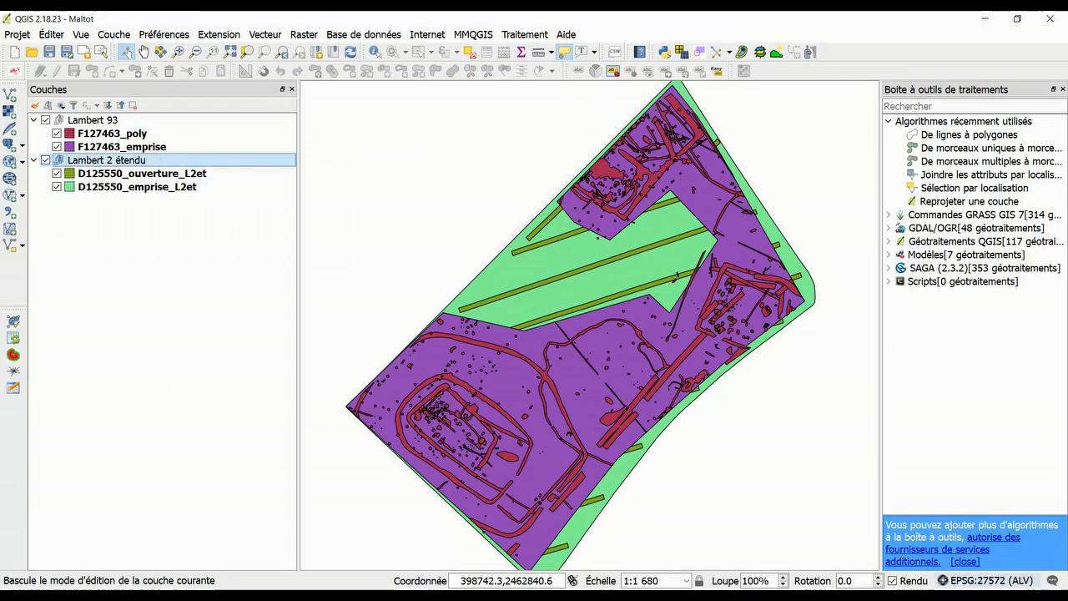
# Set the project's coordinate reference system to RGF93 / Lambert-93 (EPSG:2154), keeping on-the-fly reprojection enabled
pyautogui.hotkey('ctrl', 'shift', 'p')
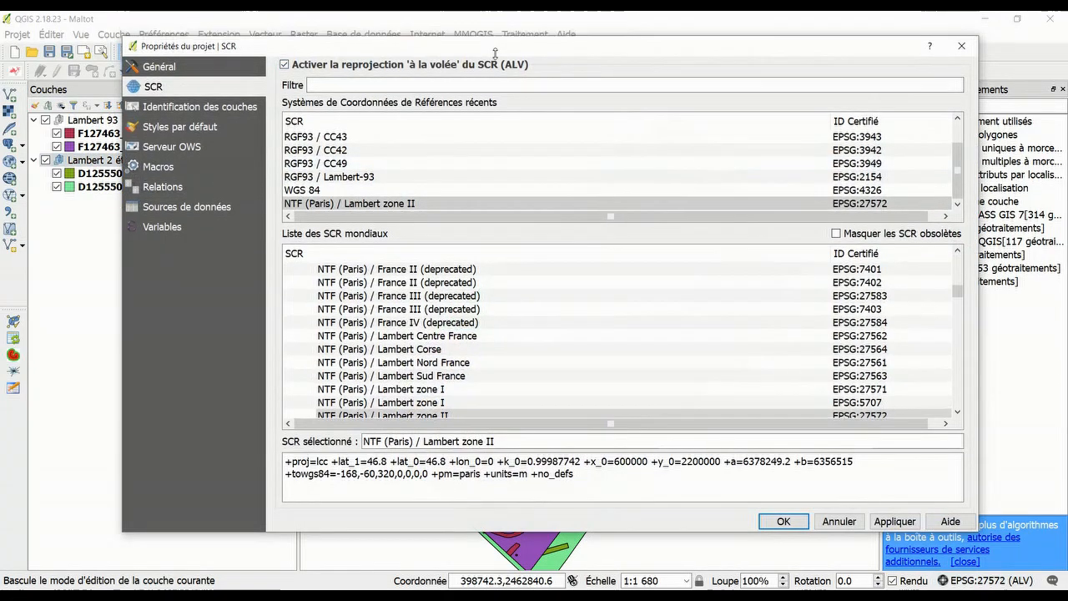
pyautogui.moveTo(494, 54); pyautogui.dragTo(637, 173)
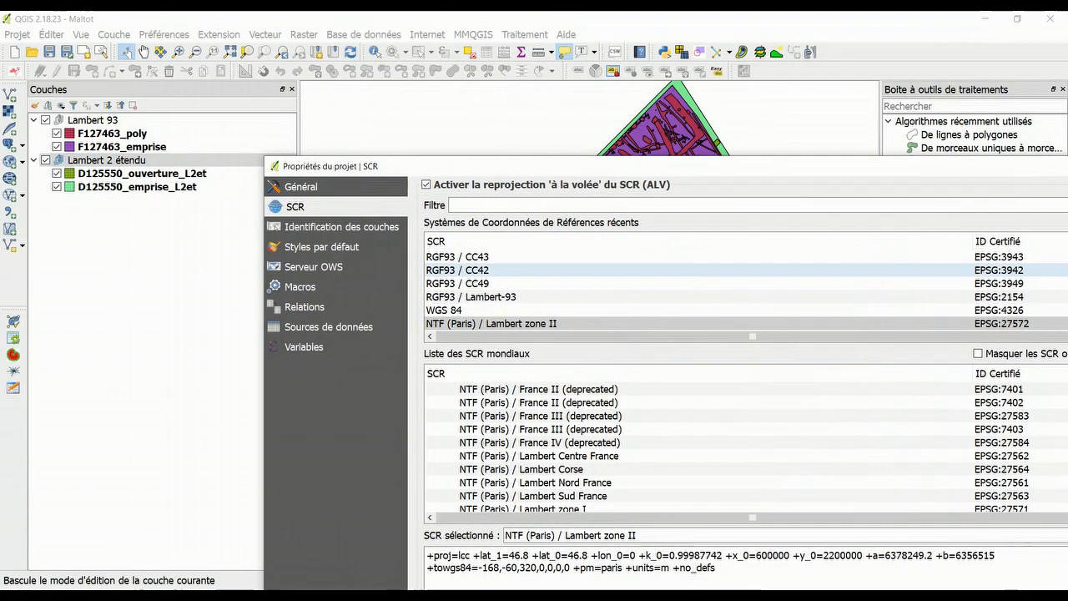
pyautogui.moveTo(680, 171); pyautogui.dragTo(527, 42)
pyautogui.click(334, 162)
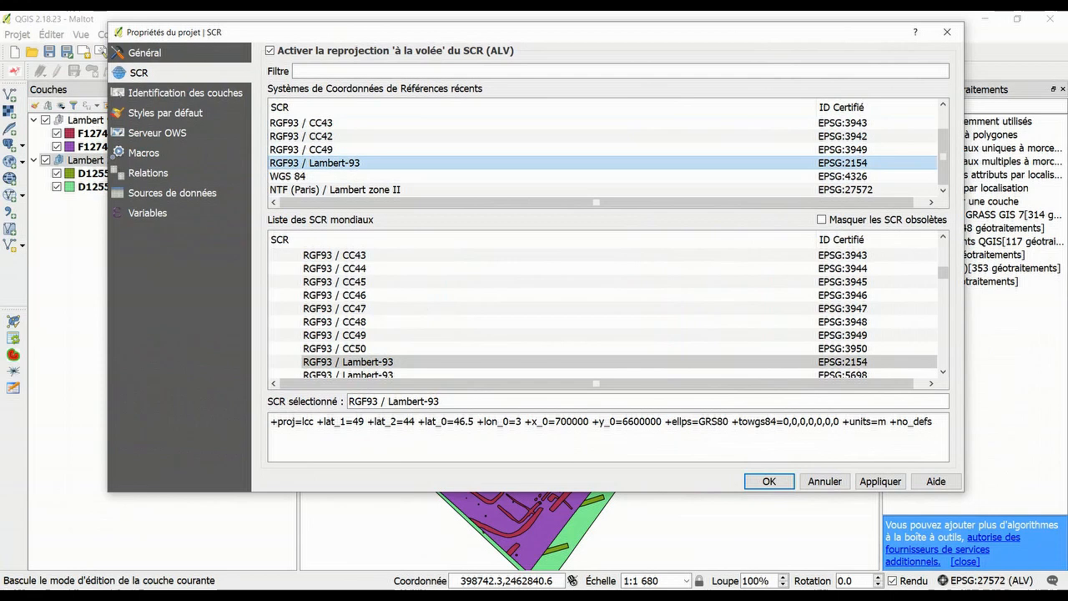
pyautogui.moveTo(417, 32); pyautogui.dragTo(562, 126)
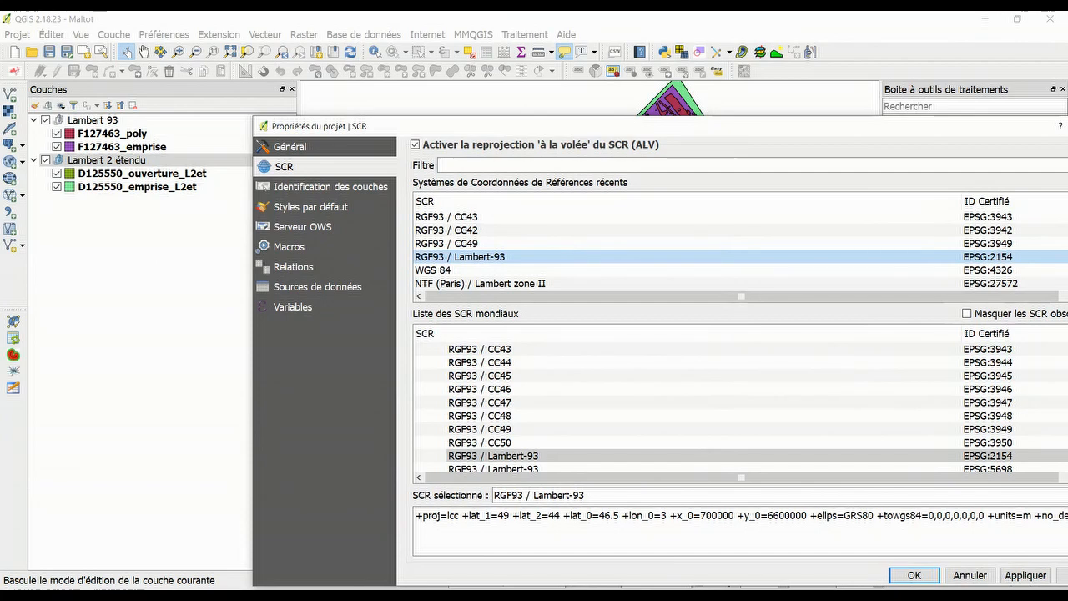
pyautogui.moveTo(484, 131); pyautogui.dragTo(1067, 76)
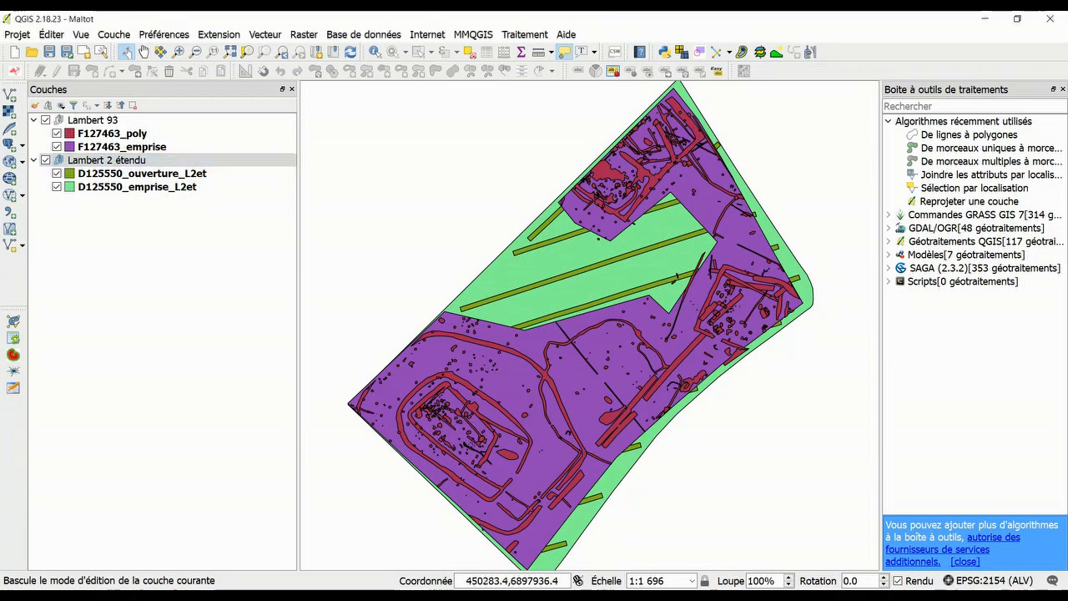
# Examine the coordinates of points on the map in the project's new reference system
pyautogui.moveTo(583, 323); pyautogui.dragTo(590, 325)
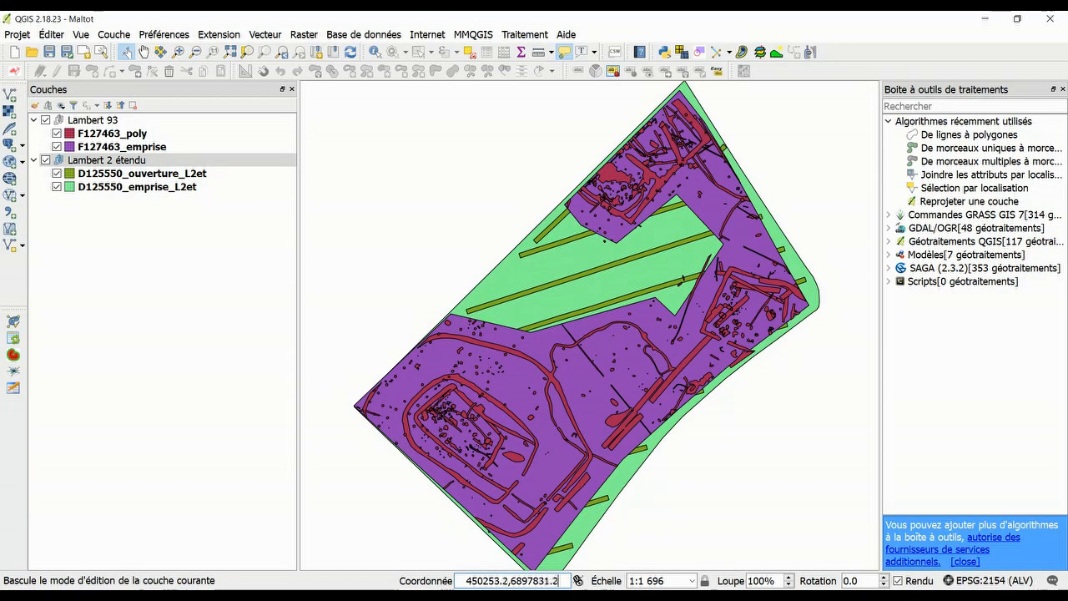
pyautogui.click(513, 580)
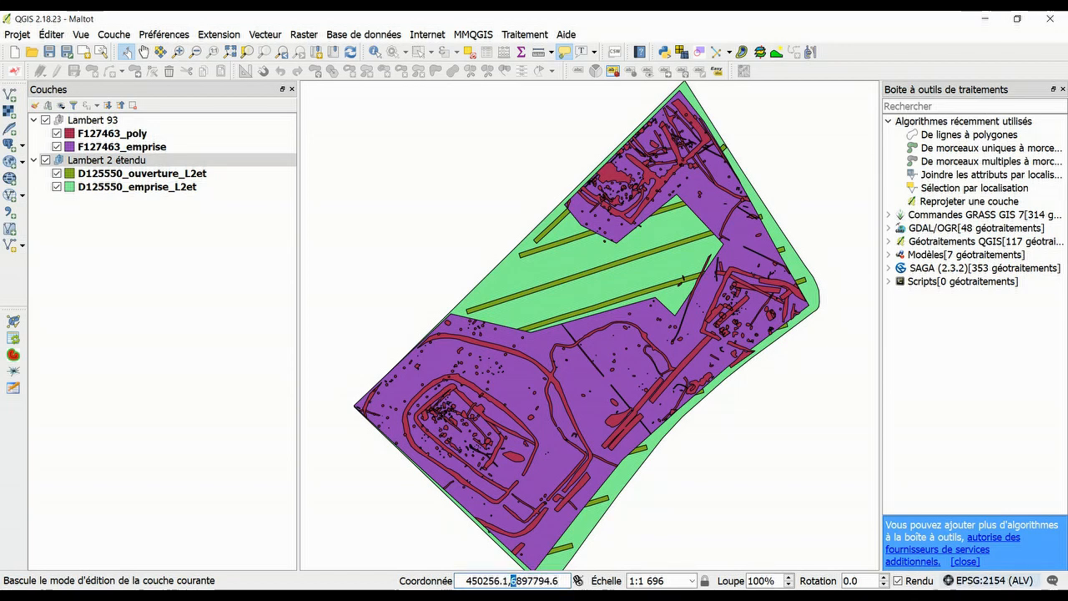
pyautogui.click(634, 457)
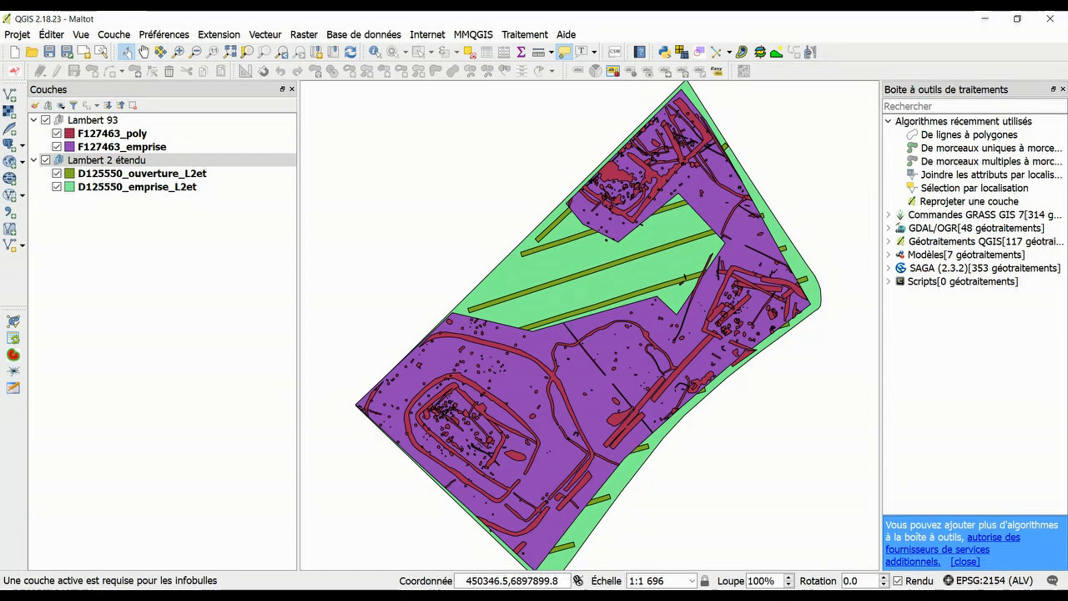
# Check the coordinate reference systems of the F127463 layers and the D125550 layers in the layer list
pyautogui.click(122, 146)
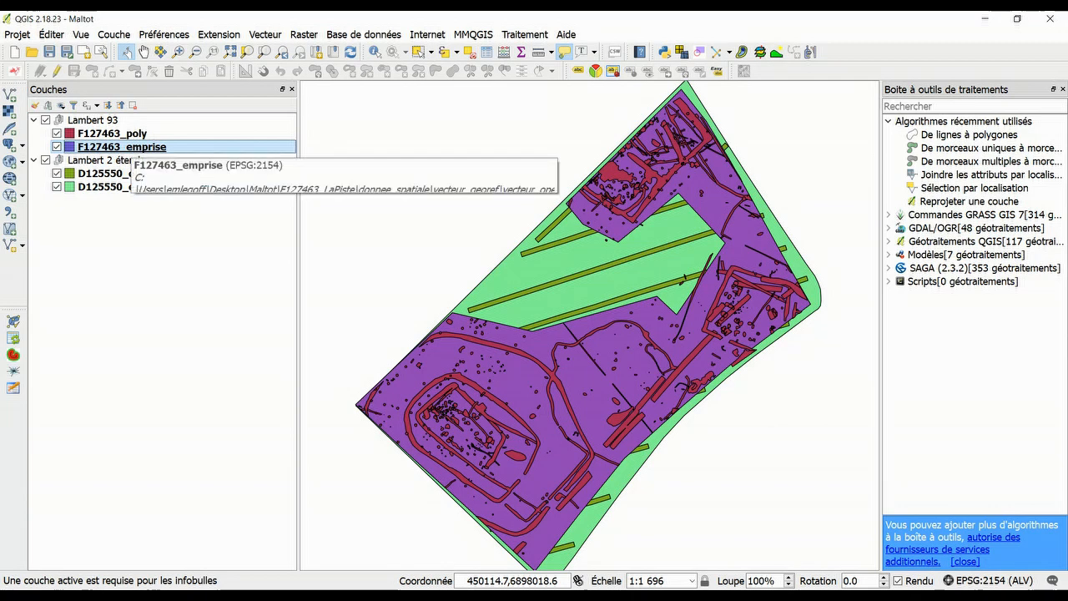
pyautogui.keyDown('ctrl'); pyautogui.click(125, 134); pyautogui.keyUp('ctrl')
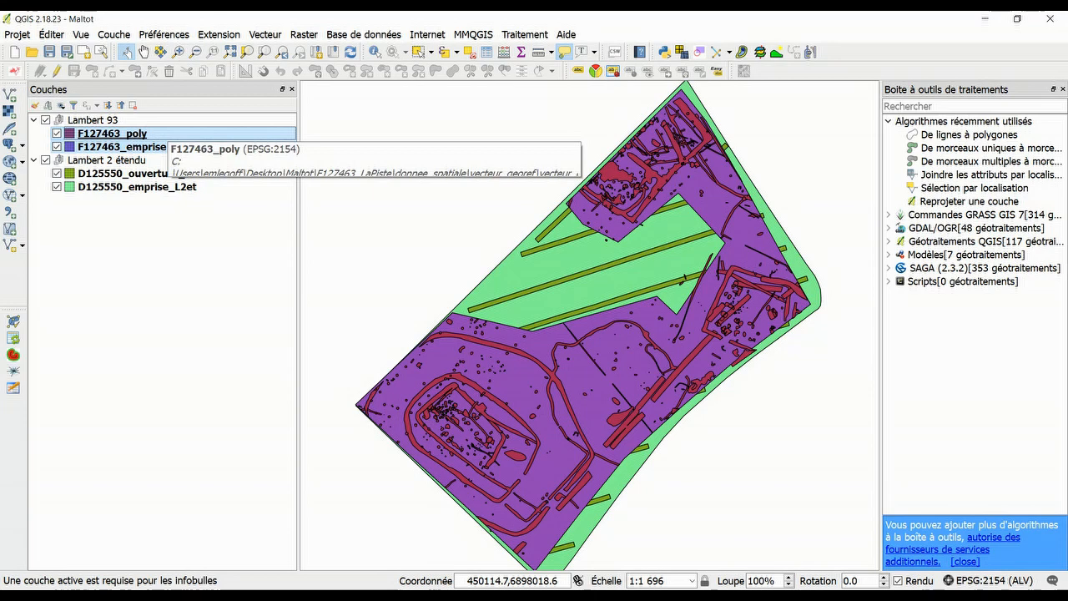
pyautogui.click(140, 173)
pyautogui.keyDown('ctrl'); pyautogui.click(138, 187); pyautogui.keyUp('ctrl')
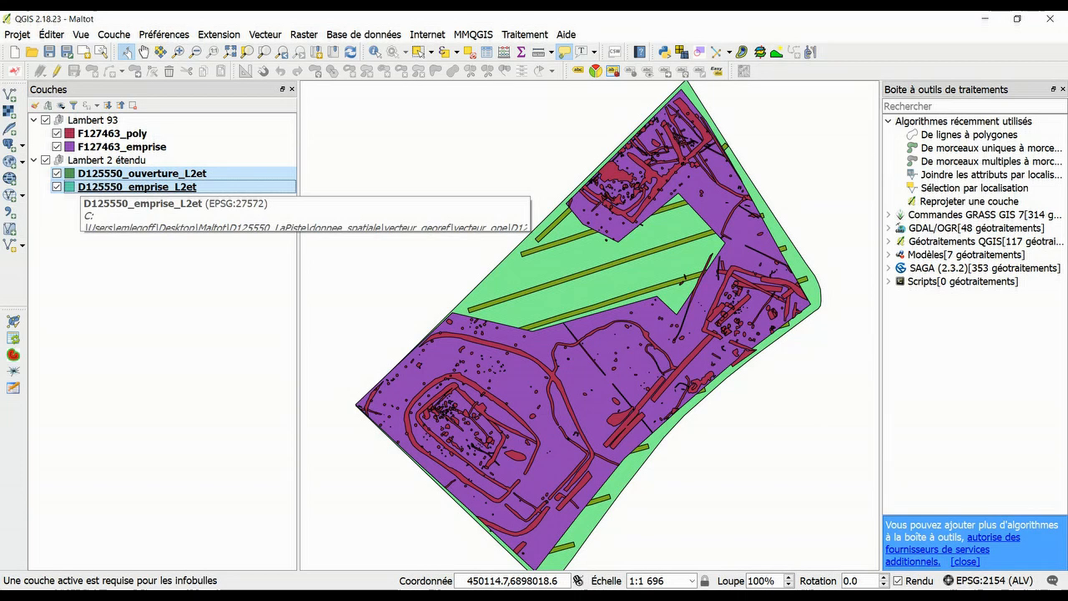
pyautogui.click(142, 267)
pyautogui.rightClick(110, 188)
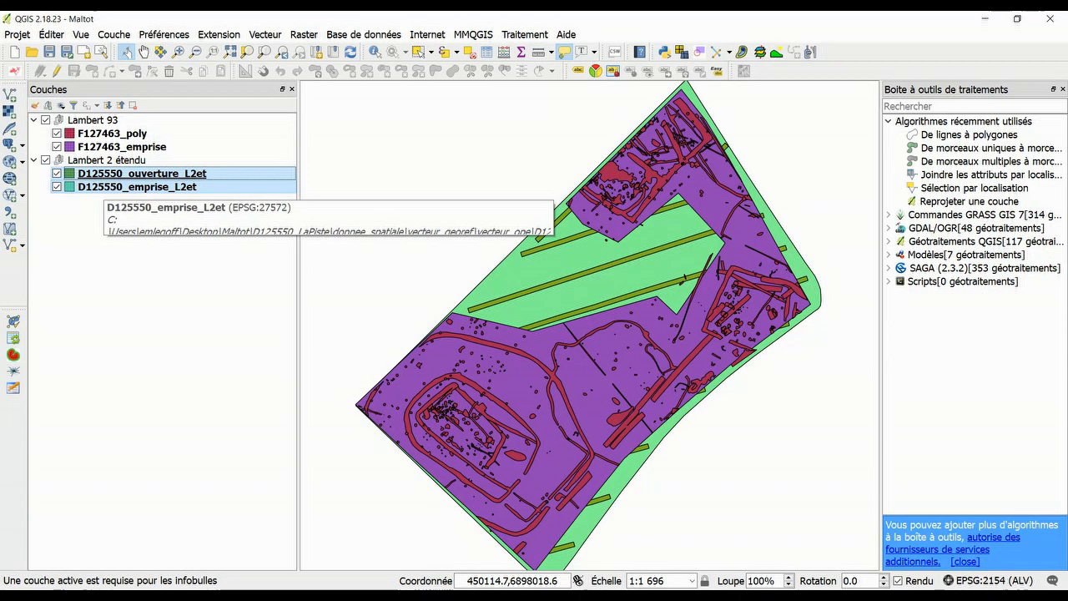
pyautogui.click(127, 253)
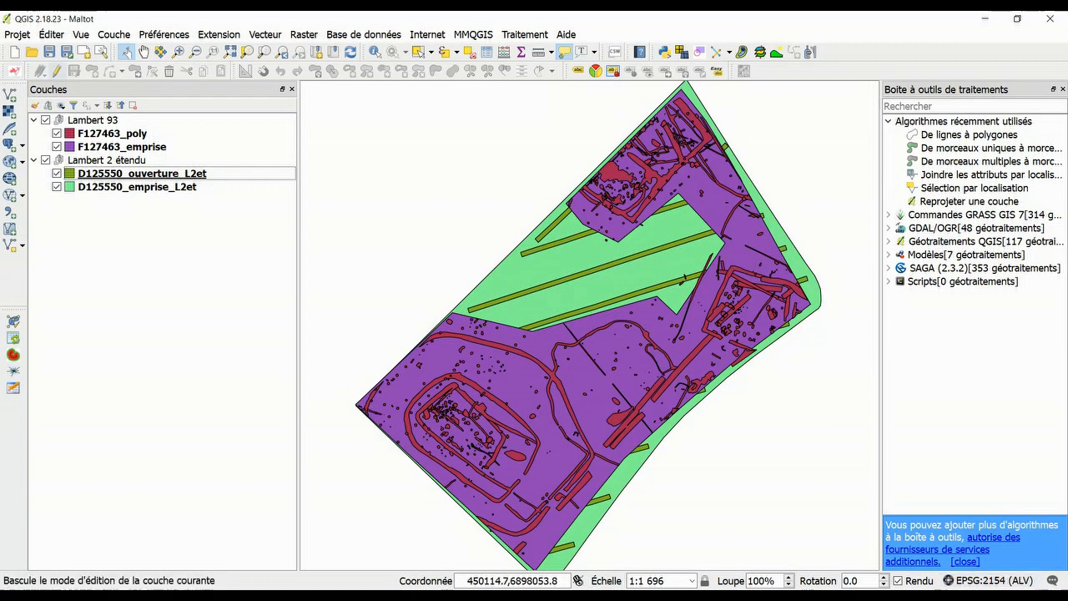
# Save the project and, for a new vector layer, browse to the GADM_Monde_WGS84_EPSG4326 folder within data_fondsCarto's vecteur folder
pyautogui.hotkey('ctrl', 's')
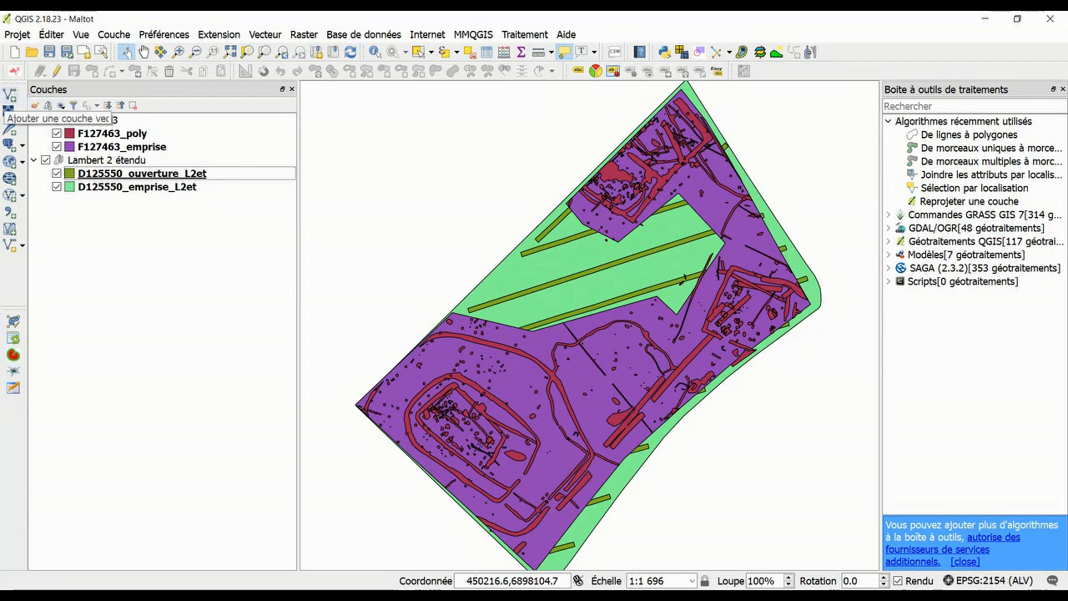
pyautogui.click(10, 111)
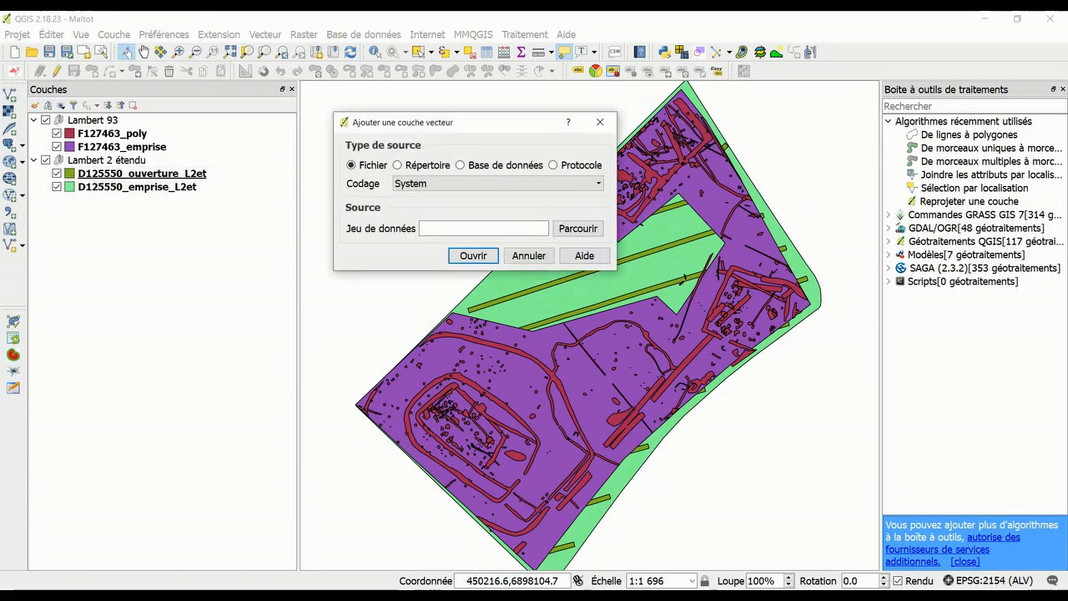
pyautogui.click(577, 228)
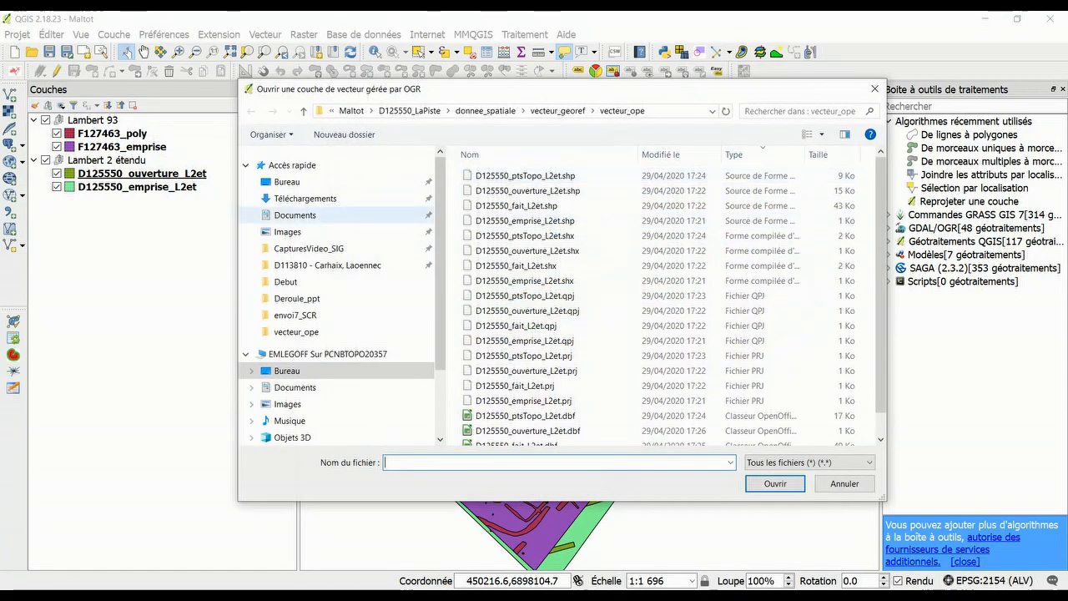
pyautogui.click(287, 371)
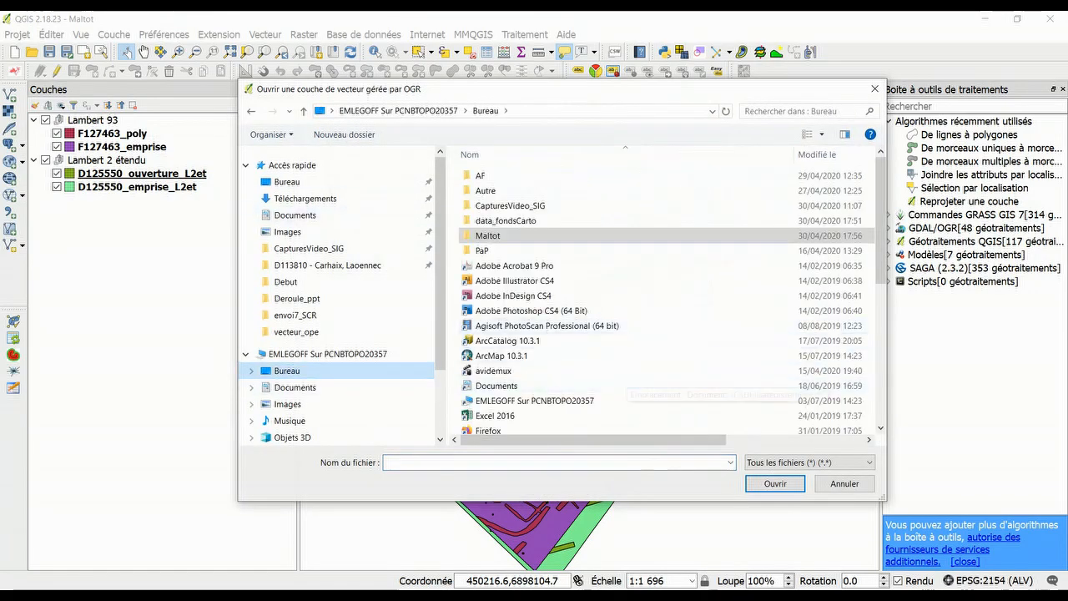
pyautogui.doubleClick(506, 220)
pyautogui.doubleClick(500, 190)
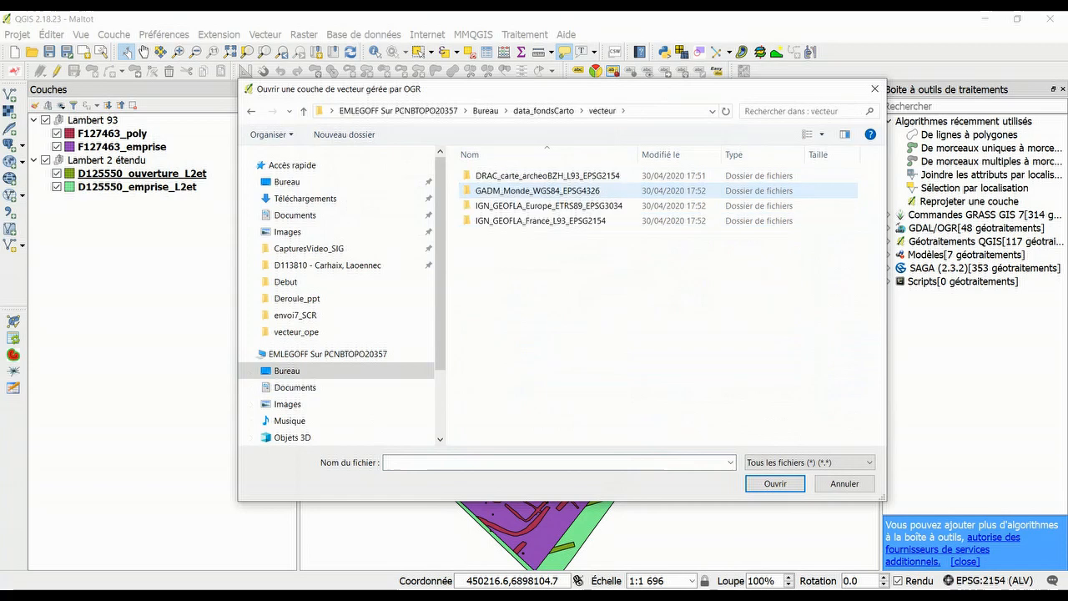
pyautogui.click(537, 191)
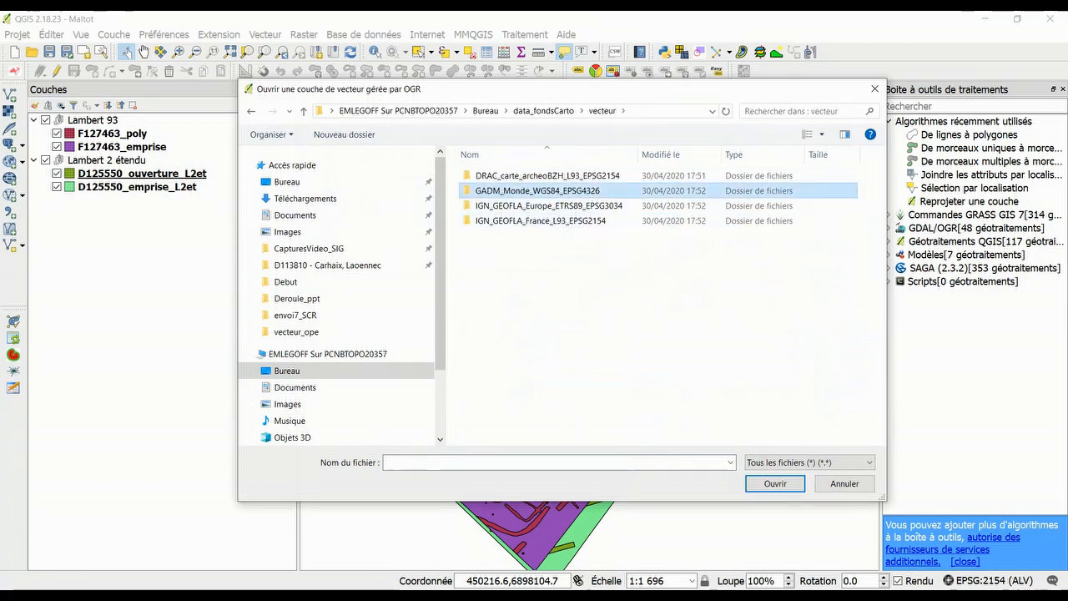
pyautogui.doubleClick(538, 190)
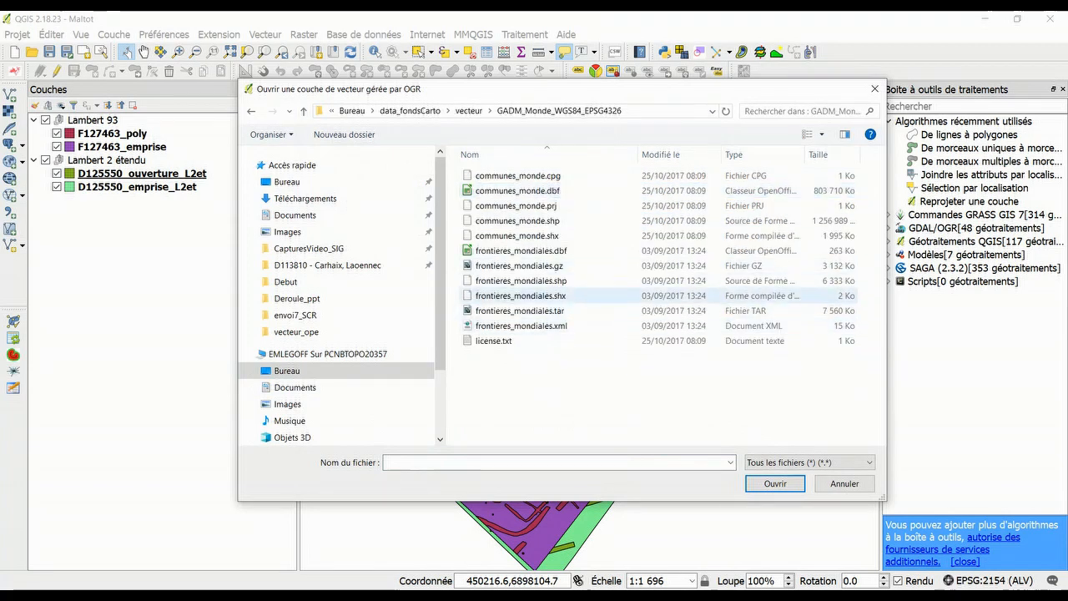
# Load frontieres_mondiales.shp as a vector layer and assign it the WGS 84 (EPSG:4326) coordinate reference system
pyautogui.click(520, 281)
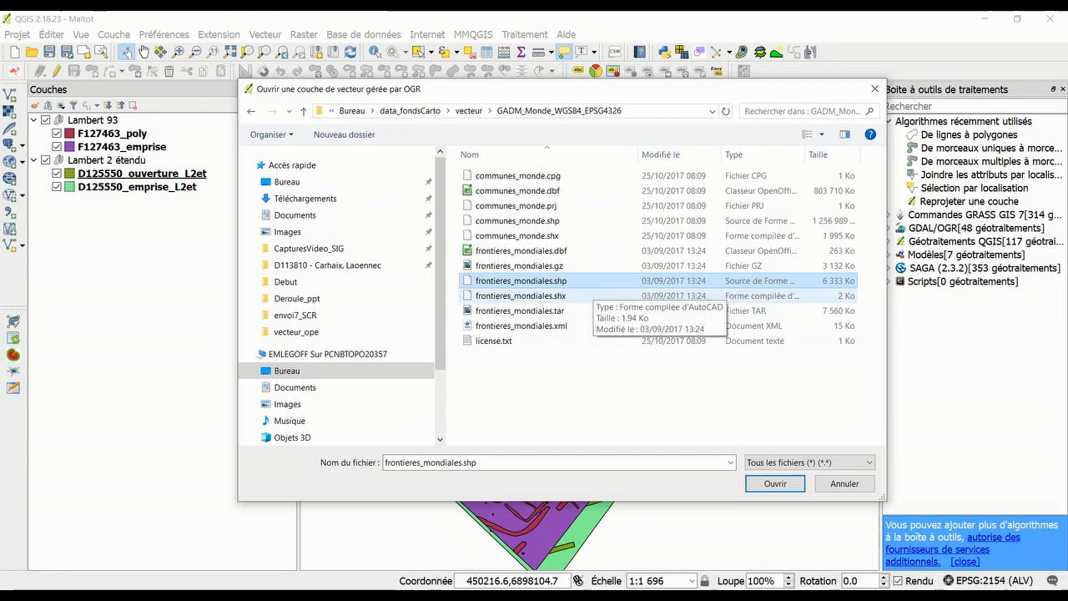
pyautogui.press('Return')
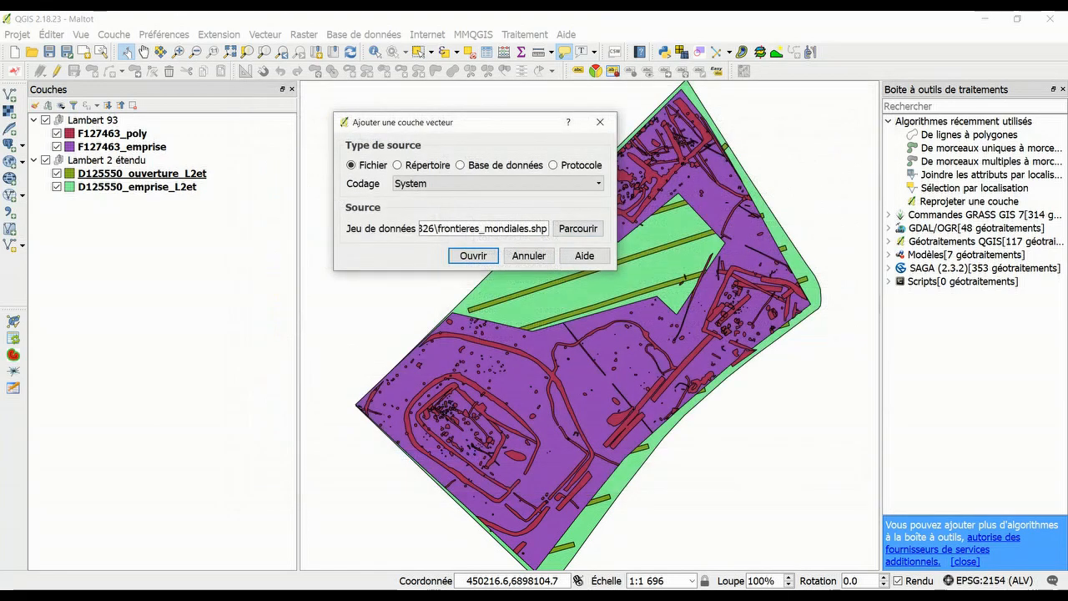
pyautogui.press('Return')
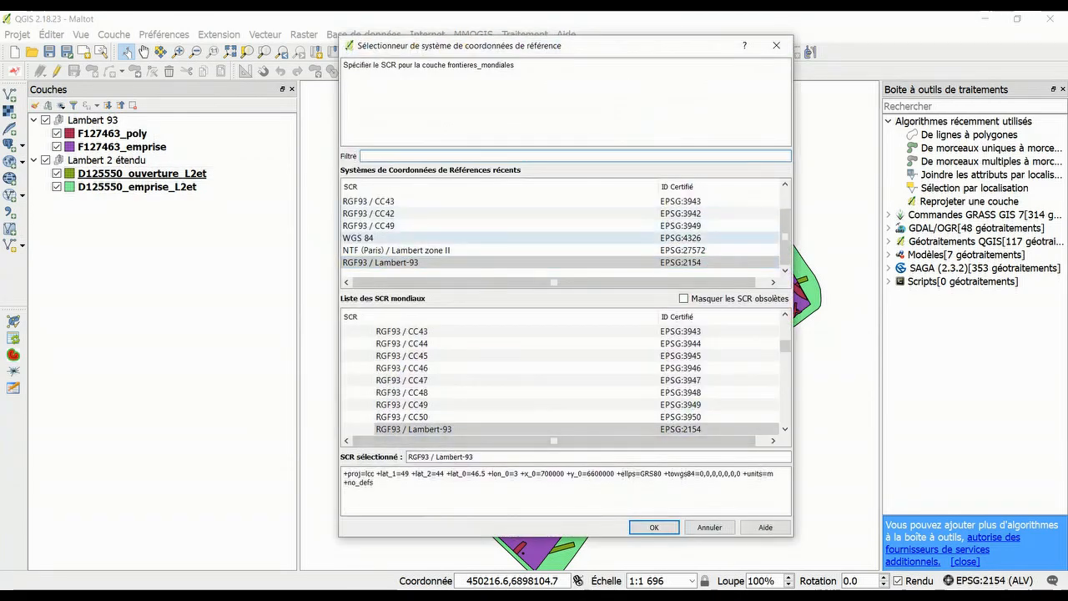
pyautogui.click(392, 238)
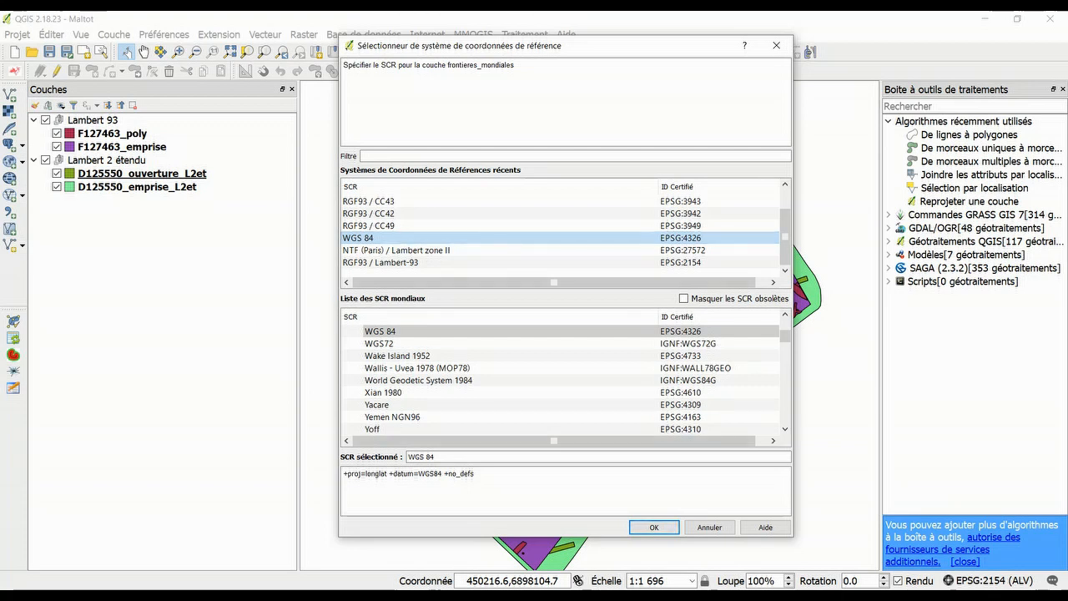
pyautogui.press('Return')
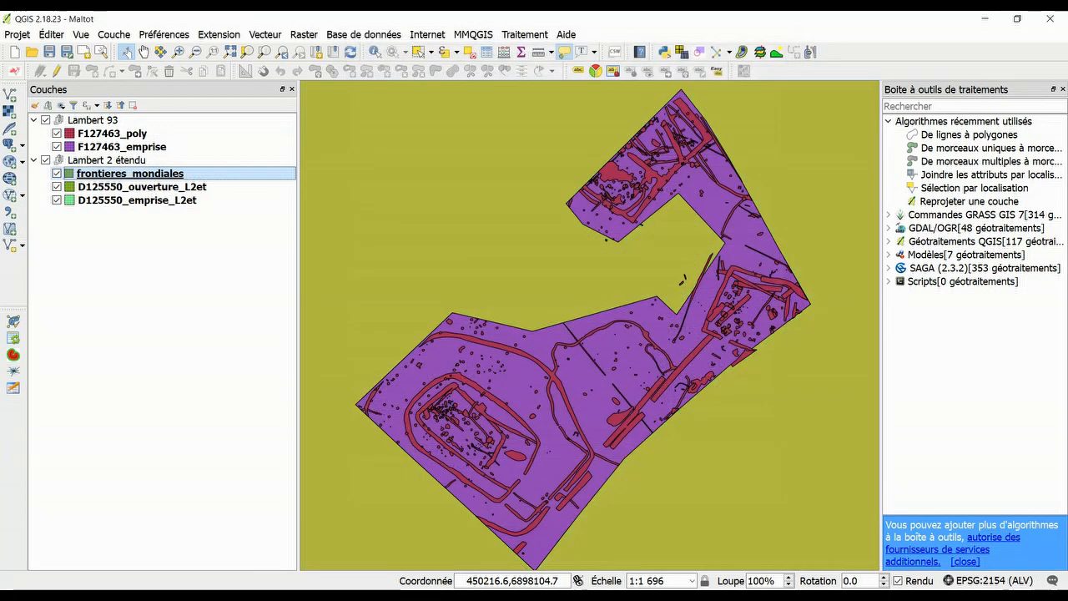
# Examine how the frontieres_mondiales layer is displayed in Lambert-93, from the site outward to Europe and the whole world
pyautogui.rightClick(191, 169)
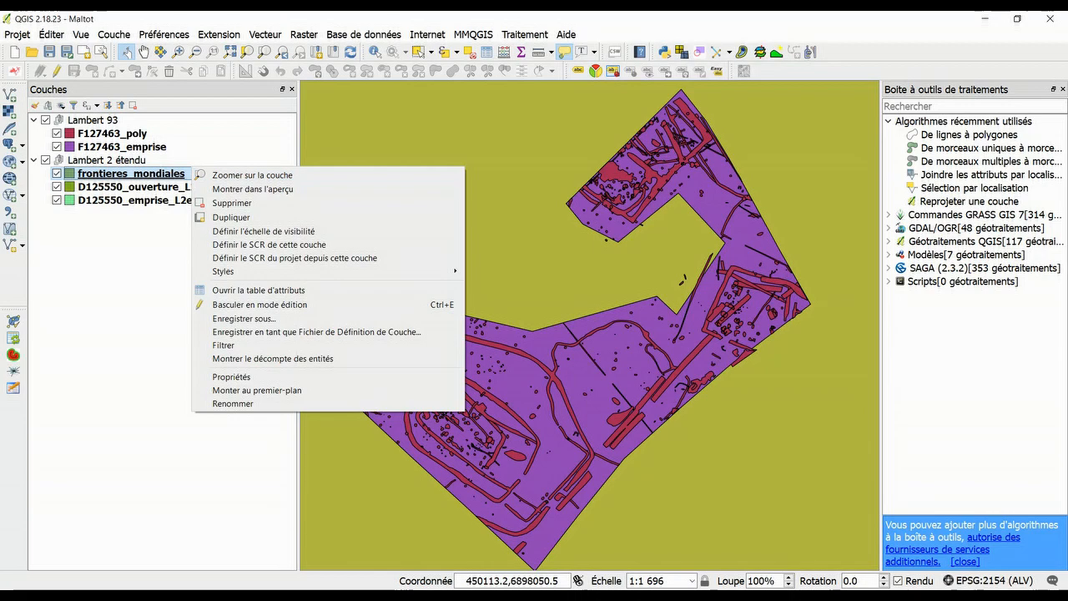
pyautogui.click(250, 174)
pyautogui.scroll(-8, 697, 367)
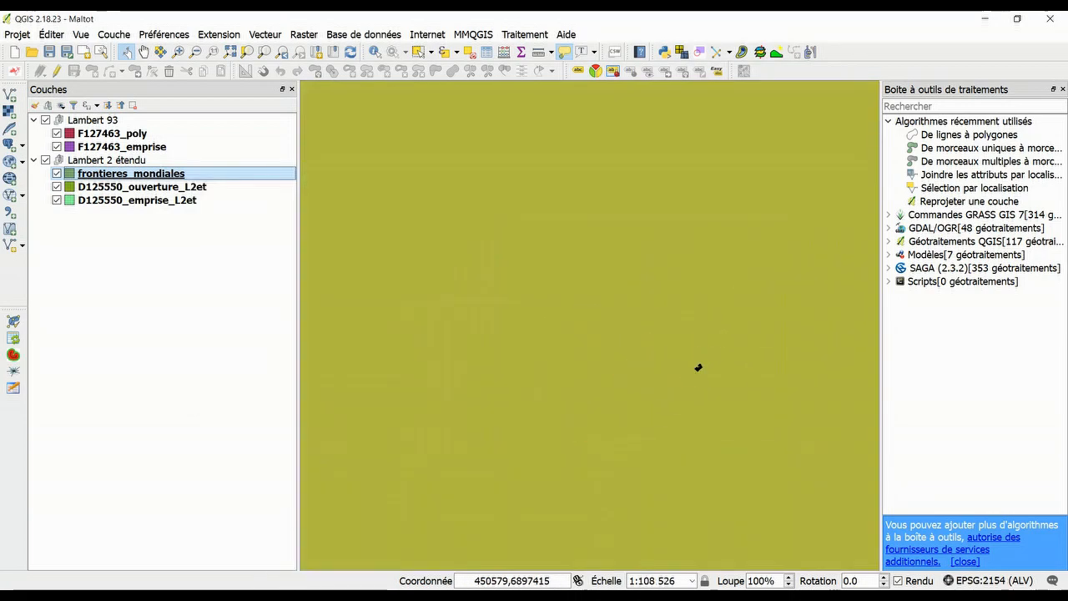
pyautogui.moveTo(733, 417); pyautogui.dragTo(552, 250)
pyautogui.scroll(1, 618, 344)
pyautogui.scroll(-1, 639, 382)
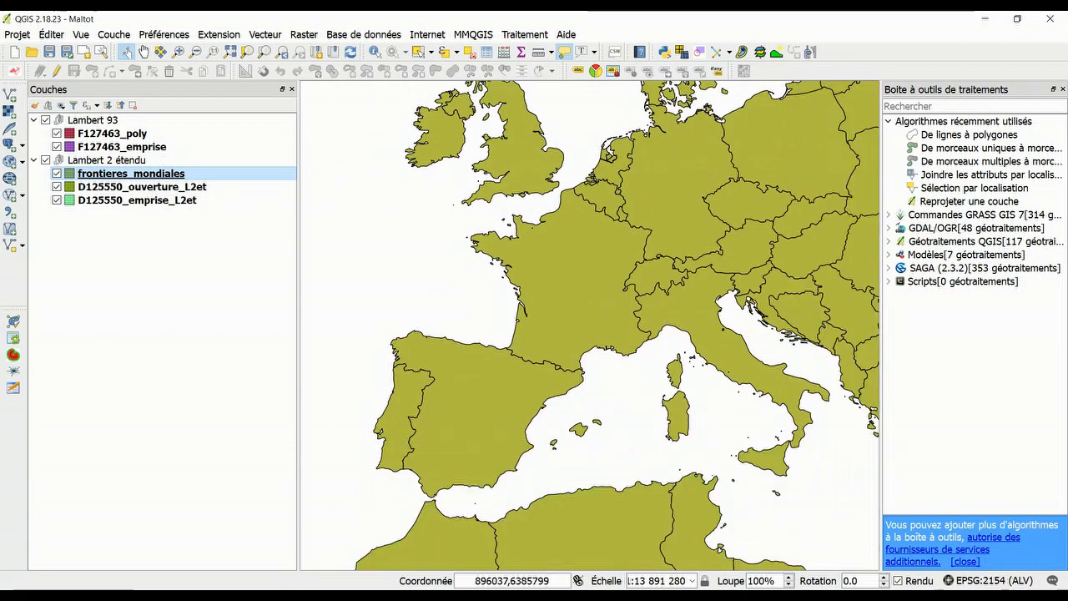
pyautogui.scroll(-1, 609, 333)
pyautogui.scroll(-3, 653, 284)
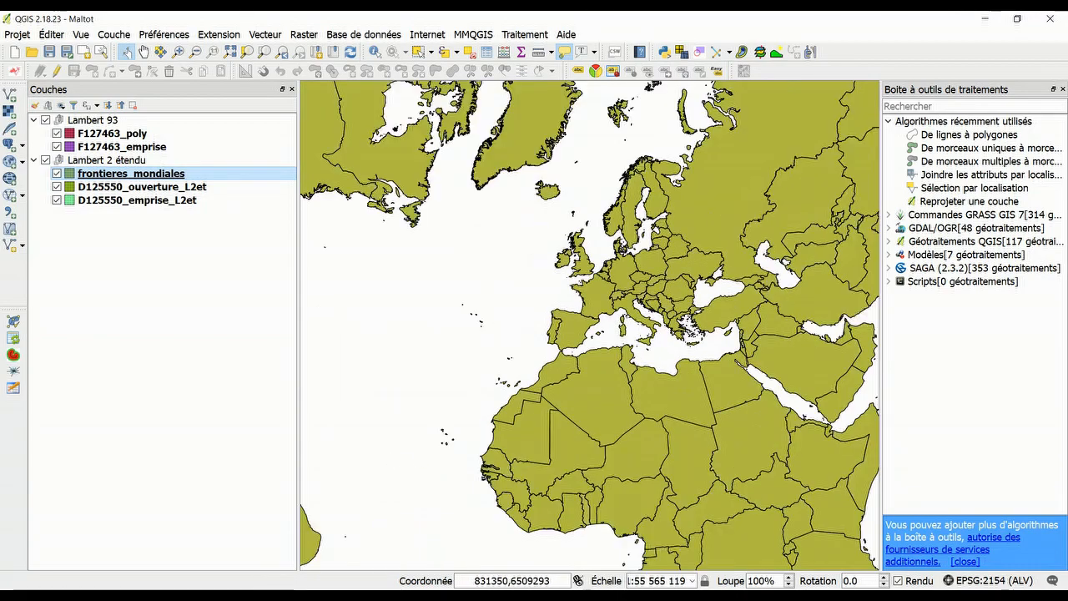
pyautogui.moveTo(640, 317); pyautogui.dragTo(621, 358)
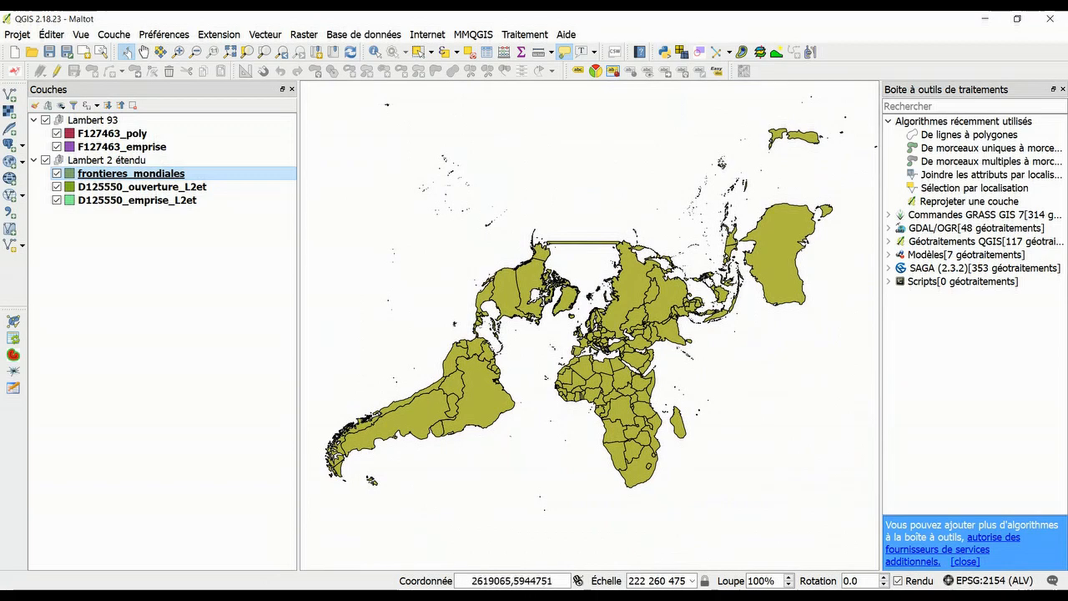
pyautogui.scroll(2, 597, 267)
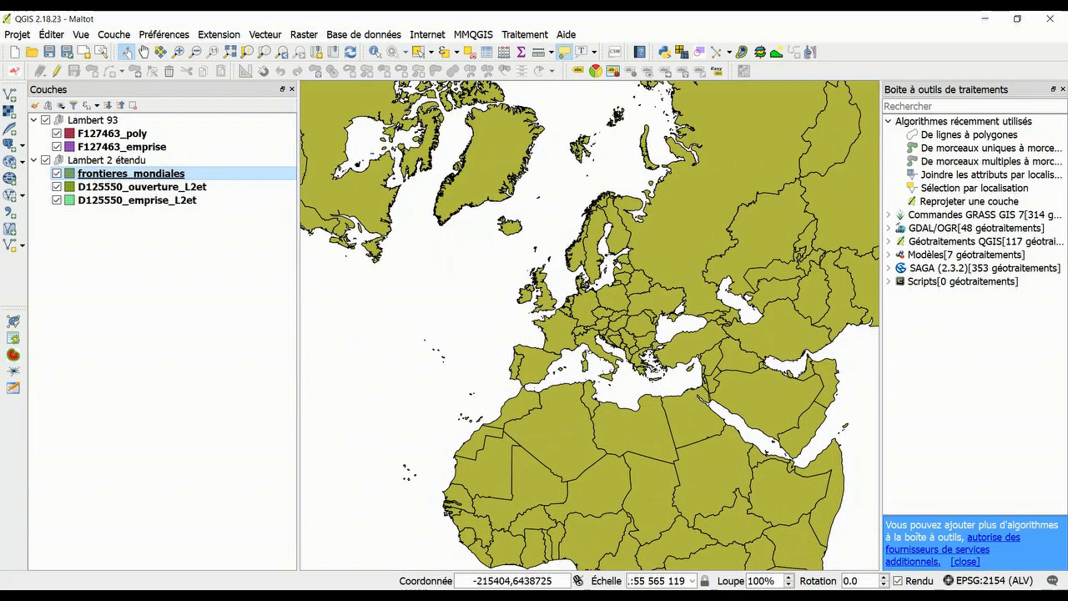
pyautogui.moveTo(298, 334); pyautogui.dragTo(225, 334)
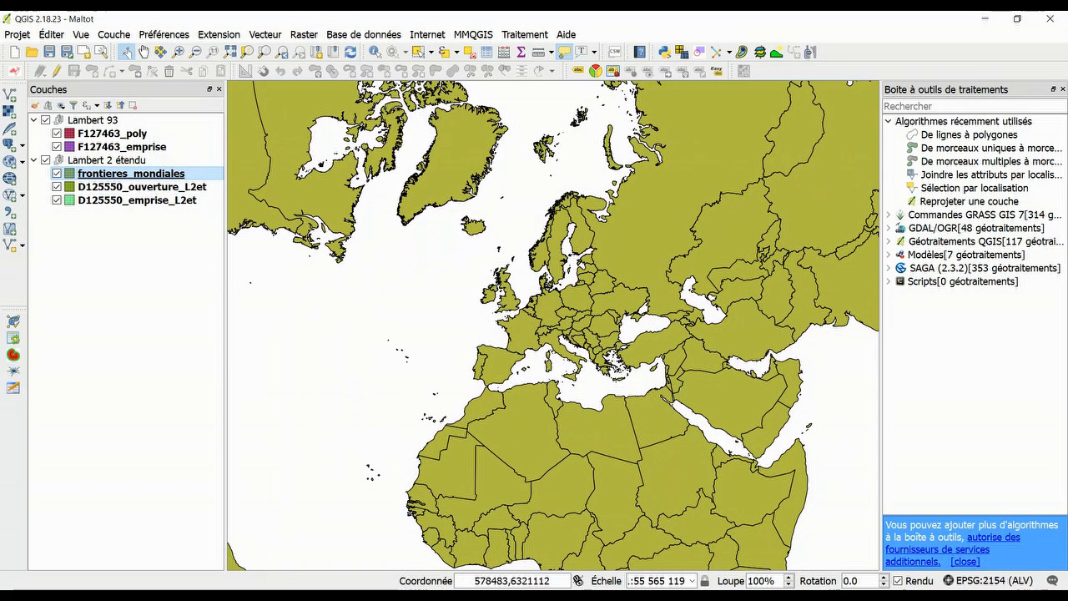
pyautogui.scroll(-1, 524, 349)
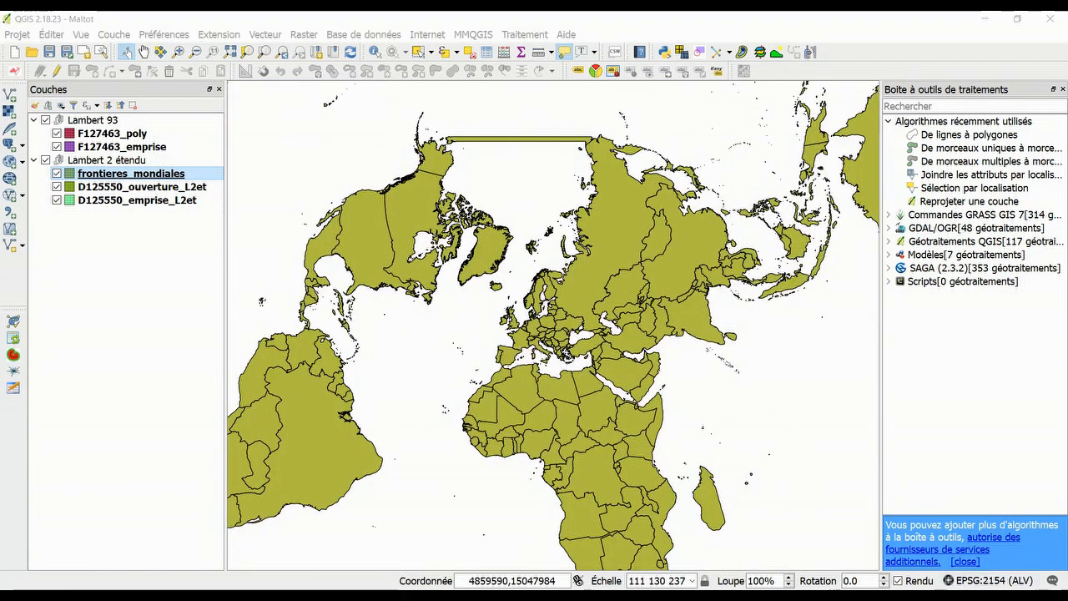
# Disable on-the-fly coordinate system reprojection in the project properties
pyautogui.moveTo(1067, 79); pyautogui.dragTo(683, 77)
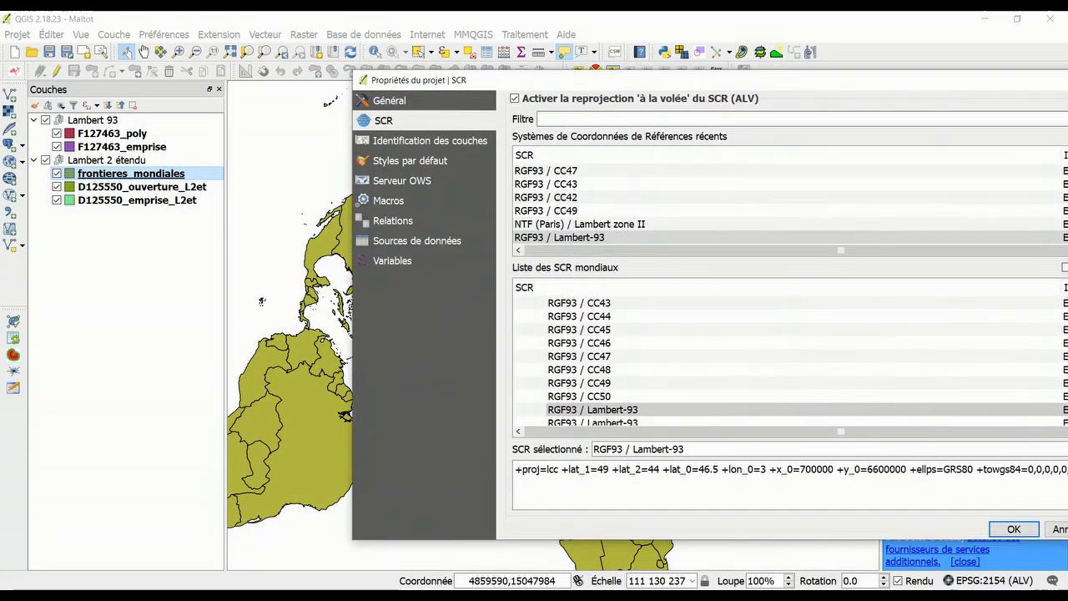
pyautogui.click(515, 99)
pyautogui.moveTo(543, 81); pyautogui.dragTo(246, 51)
pyautogui.click(717, 499)
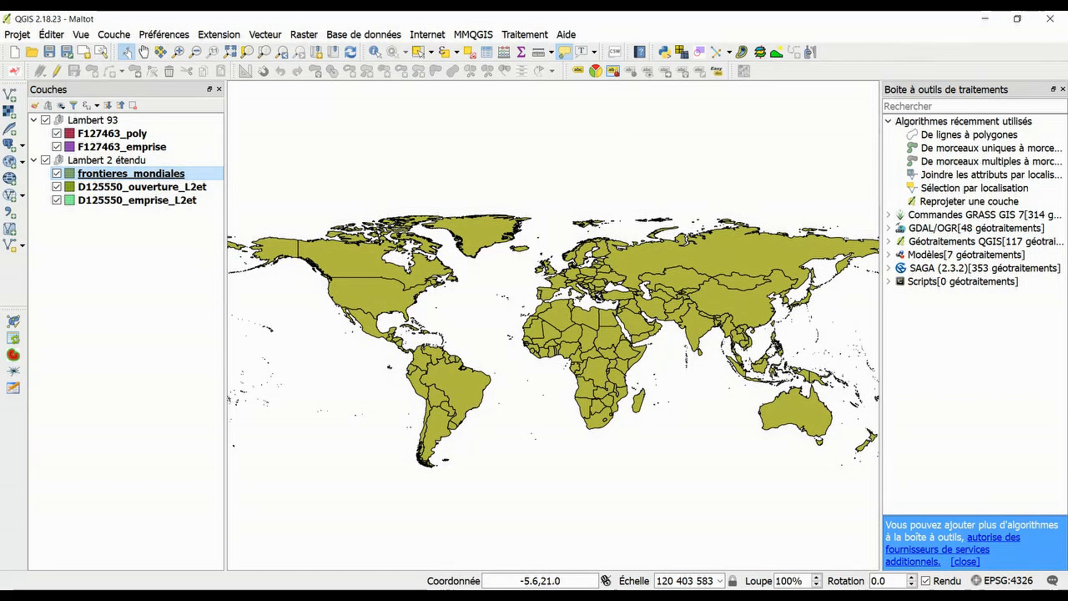
# Examine the shape of the world borders without on-the-fly reprojection, comparing France and Europe with the whole world
pyautogui.moveTo(526, 334)
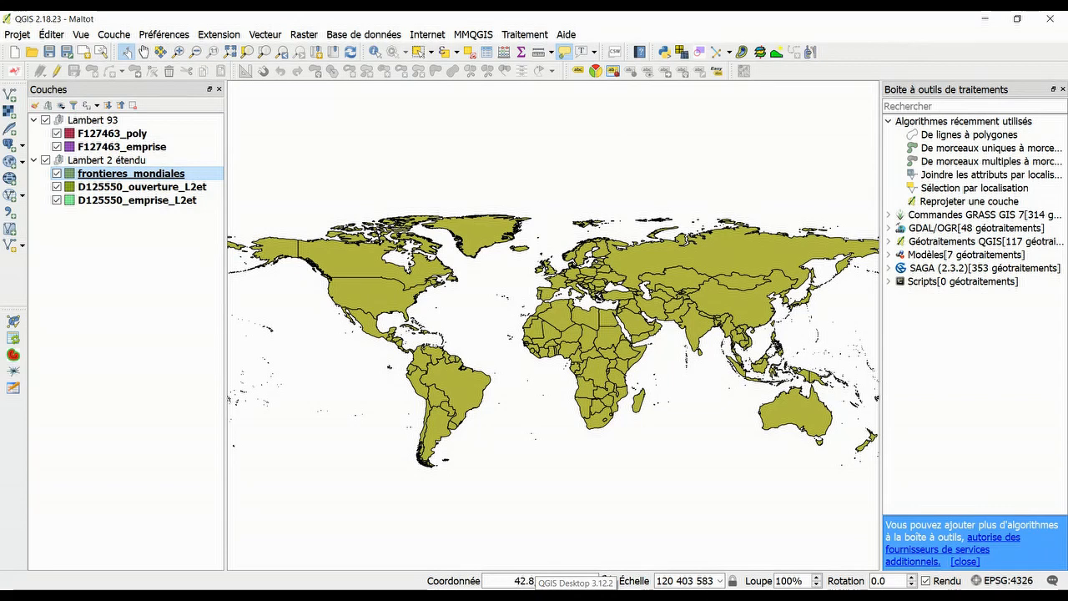
pyautogui.moveTo(641, 482); pyautogui.dragTo(598, 441)
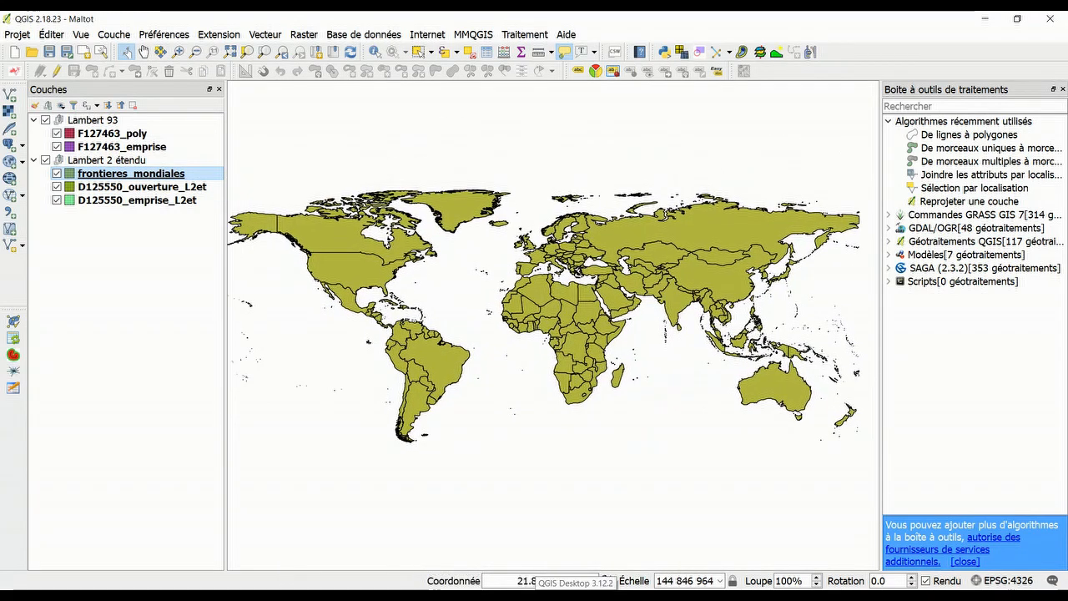
pyautogui.scroll(2, 514, 264)
pyautogui.scroll(1, 604, 212)
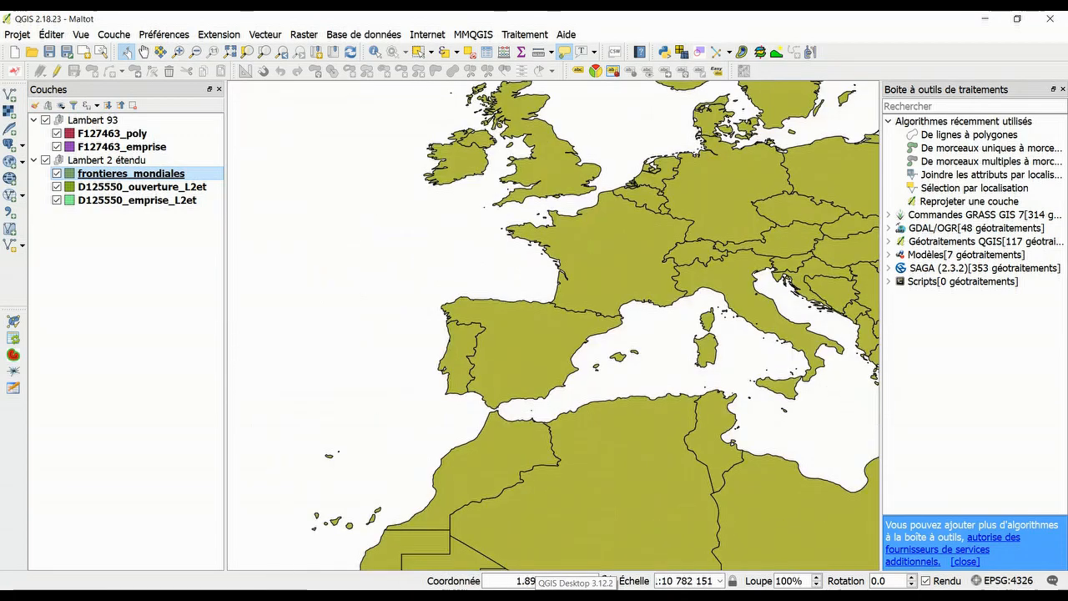
pyautogui.scroll(-3, 611, 237)
pyautogui.moveTo(611, 237)
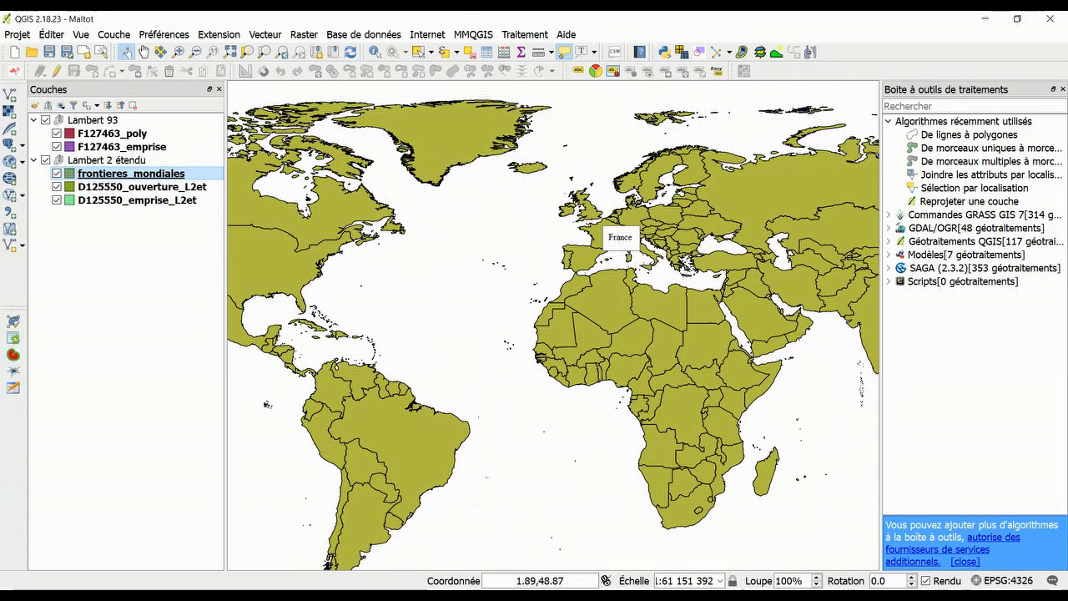
pyautogui.scroll(-1, 642, 363)
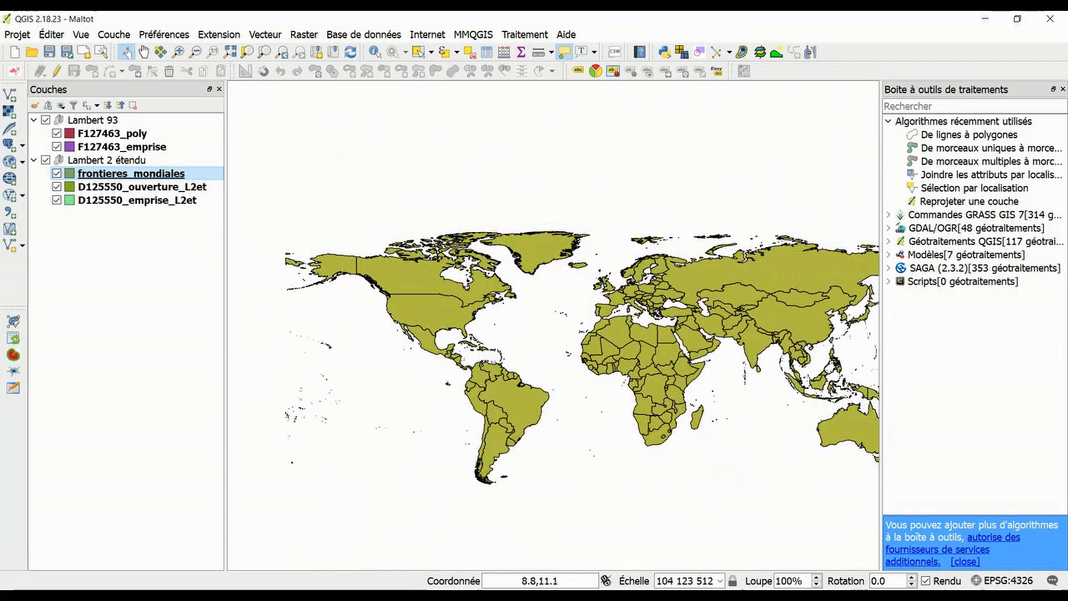
# Re-enable on-the-fly reprojection with WGS 84 (EPSG:4326) as project system, and move frontieres_mondiales beneath D125550_emprise_L2et in the layer order
pyautogui.click(1009, 580)
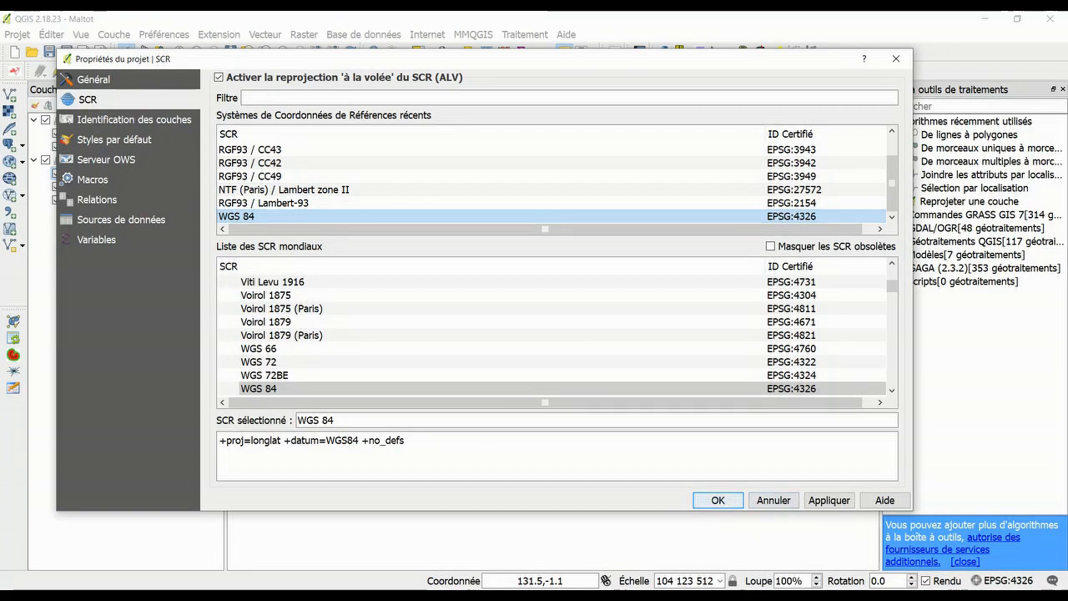
pyautogui.press('Return')
pyautogui.moveTo(131, 173); pyautogui.dragTo(131, 200)
pyautogui.rightClick(177, 200)
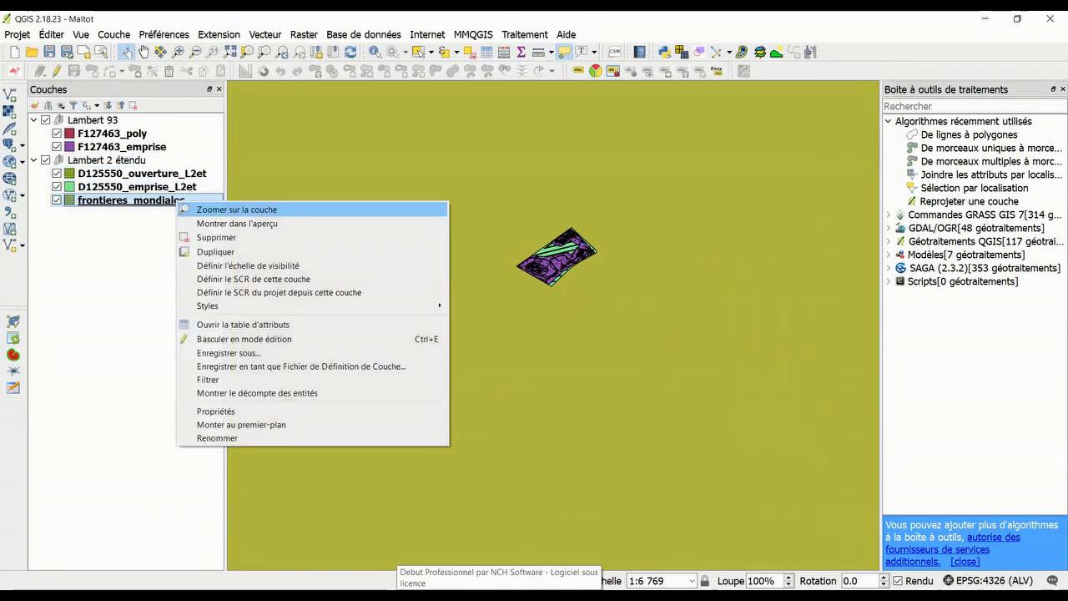
pyautogui.click(234, 210)
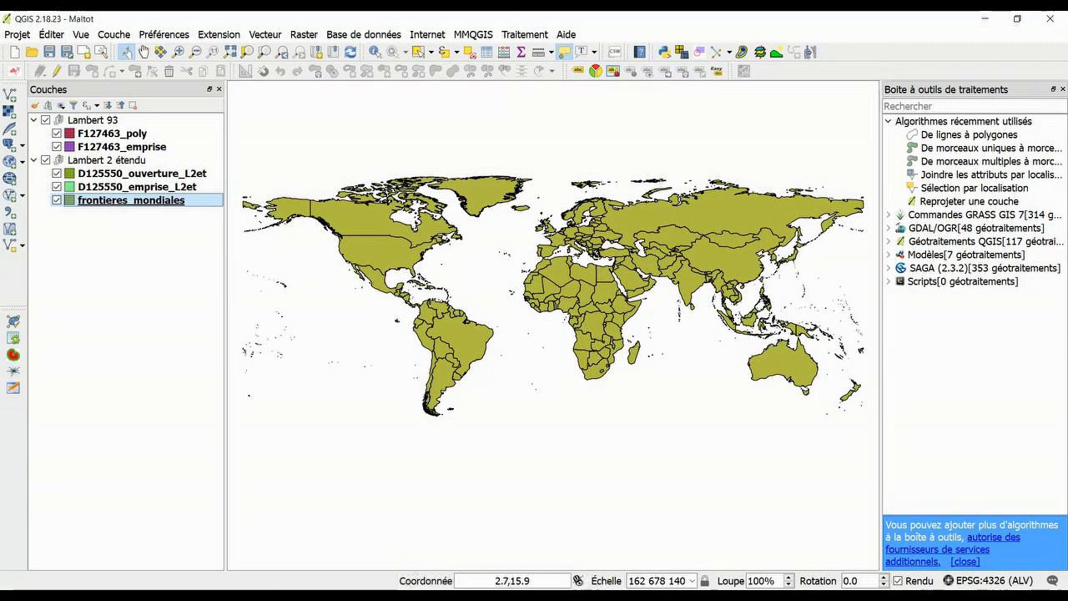
# Set the project's coordinate reference system to RGF93 / Lambert-93 (EPSG:2154) and show the extent of D125550_ouverture_L2et
pyautogui.moveTo(557, 301)
pyautogui.click(988, 580)
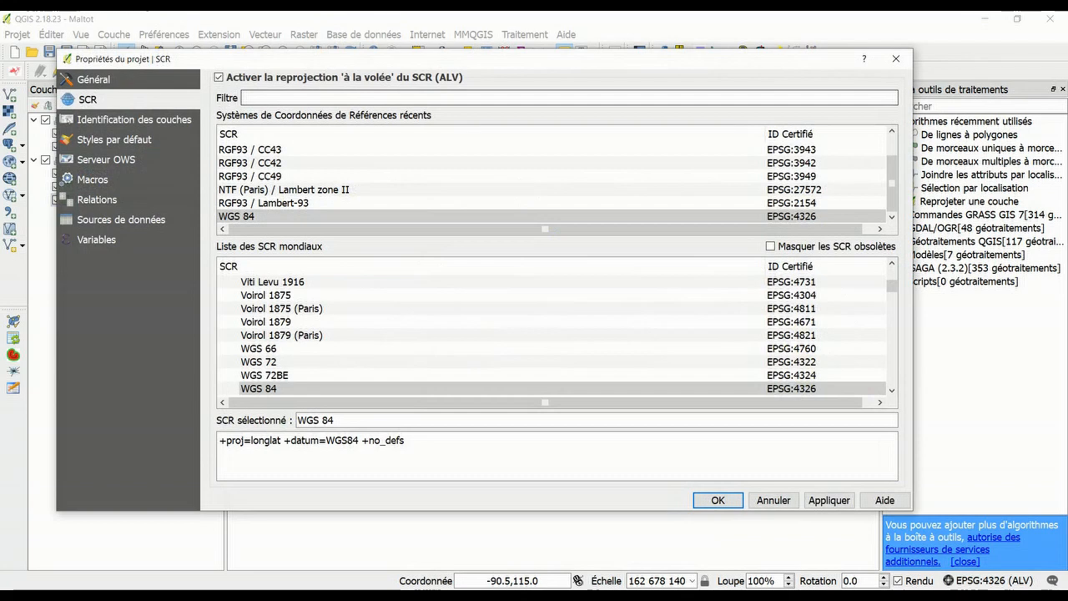
pyautogui.click(283, 203)
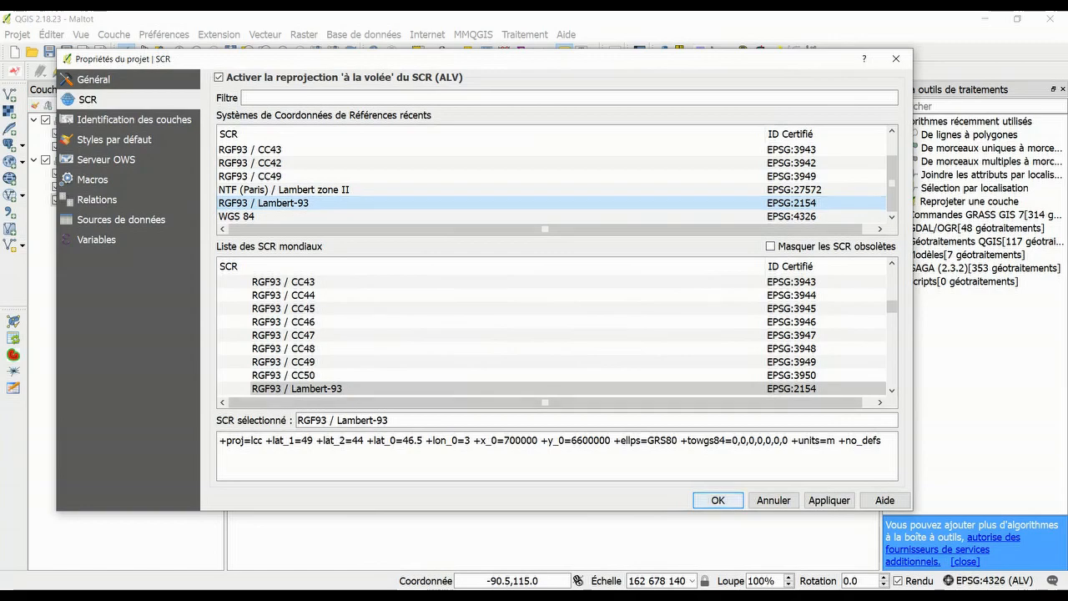
pyautogui.click(718, 500)
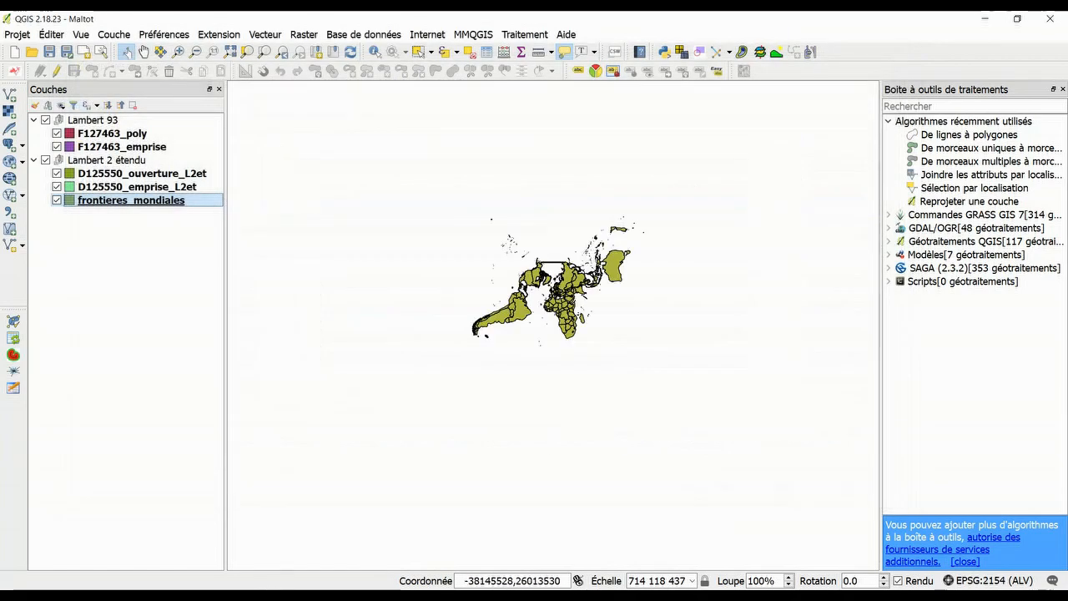
pyautogui.rightClick(170, 173)
pyautogui.click(230, 177)
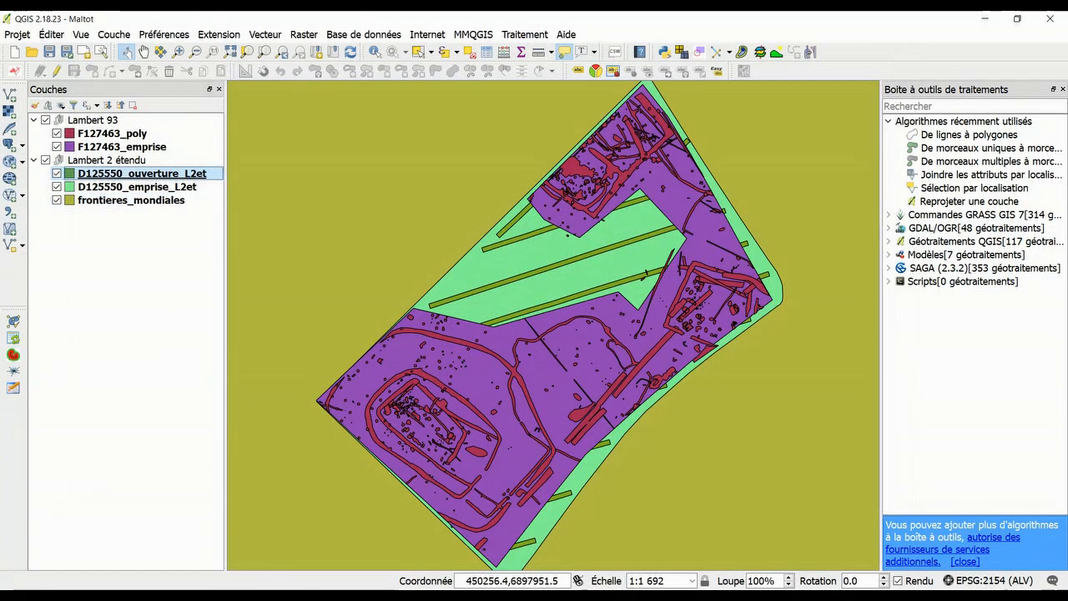
pyautogui.scroll(-1, 517, 325)
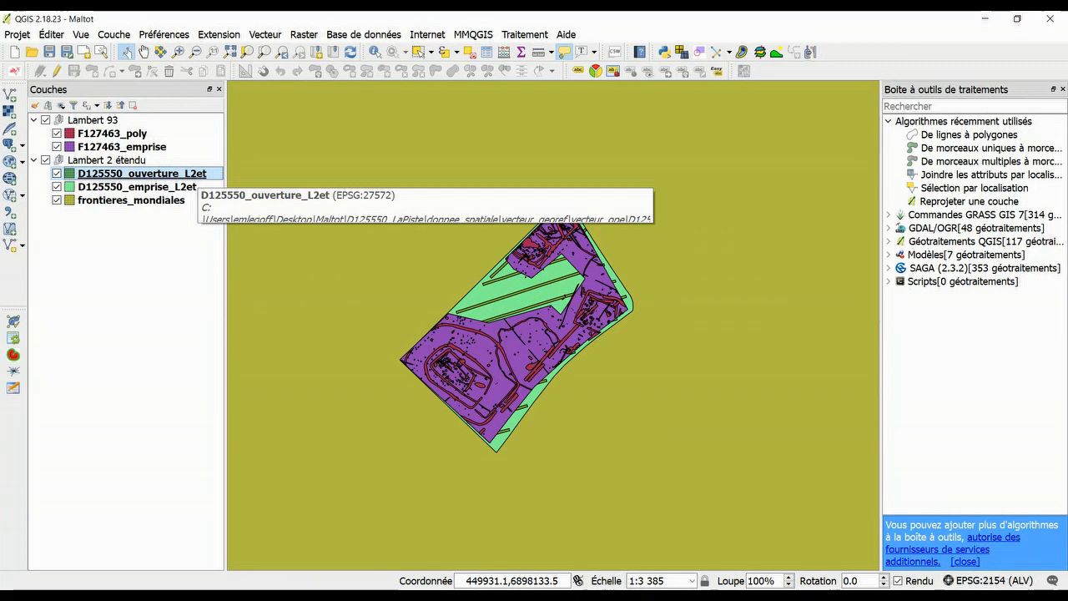
# Remove the frontieres_mondiales layer from the Lambert 2 étendu group and save the Maltot project
pyautogui.click(192, 201)
pyautogui.rightClick(192, 201)
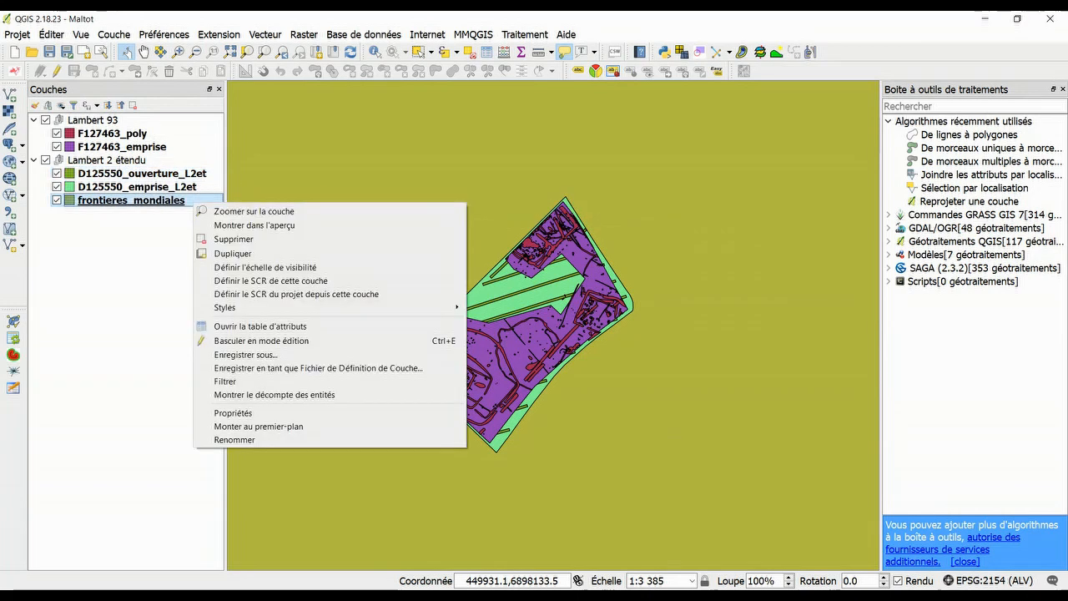
pyautogui.click(233, 239)
pyautogui.click(540, 324)
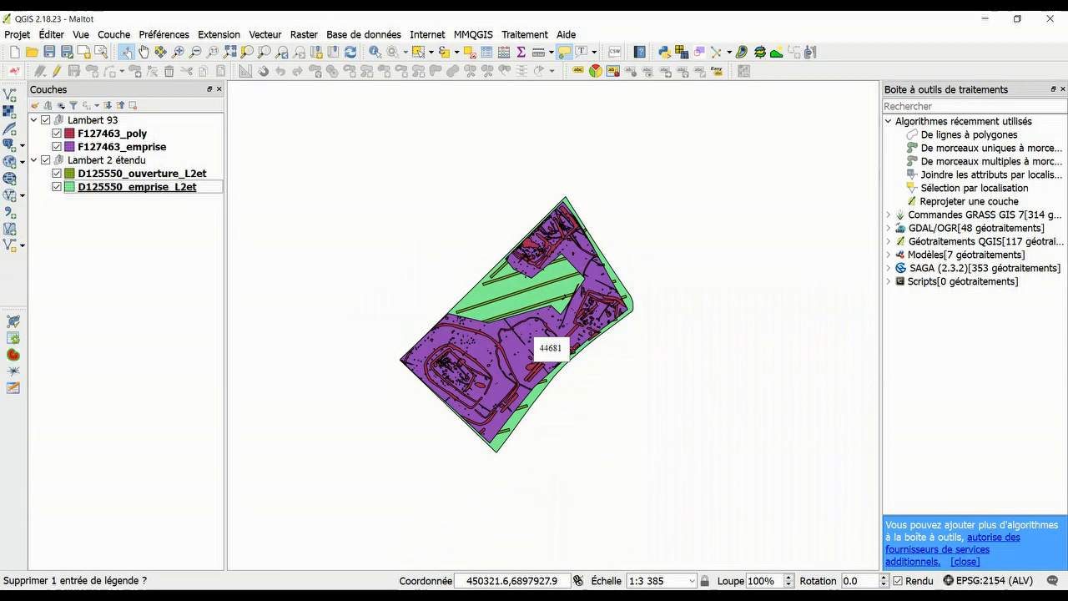
pyautogui.hotkey('ctrl', 's')
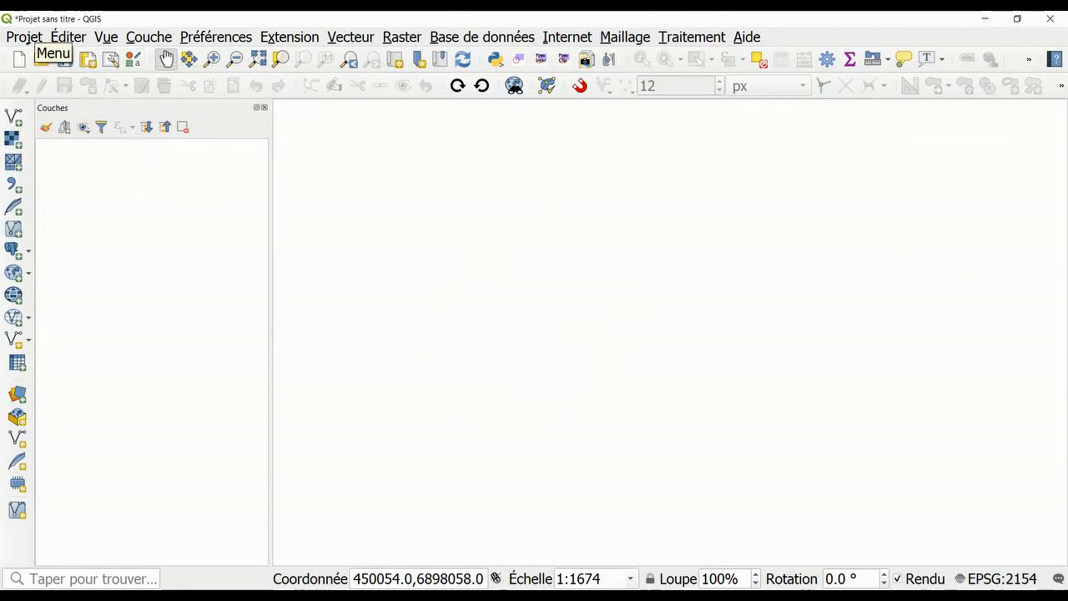
# Switch to the QGIS 3 window and review the default coordinate reference system options for new projects and layers
pyautogui.click(216, 37)
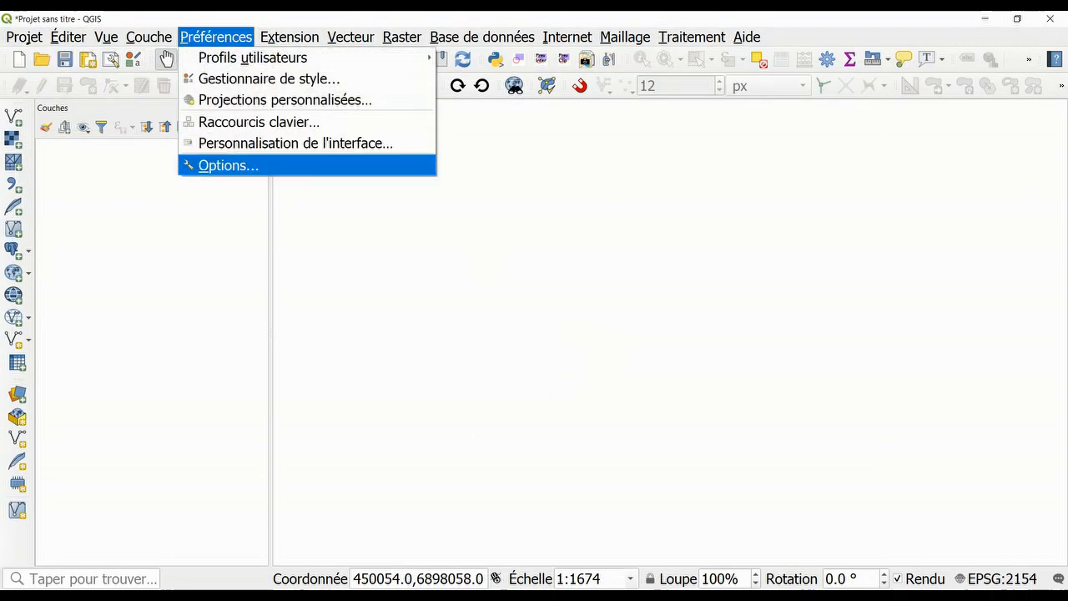
pyautogui.click(227, 165)
pyautogui.moveTo(518, 98); pyautogui.dragTo(510, 54)
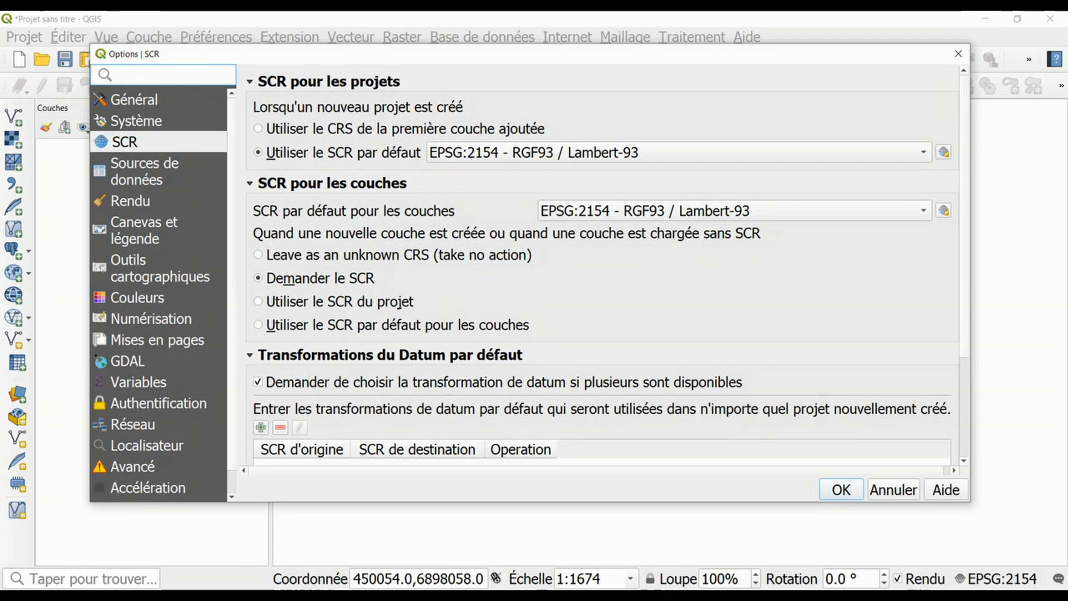
pyautogui.click(923, 153)
pyautogui.click(923, 153)
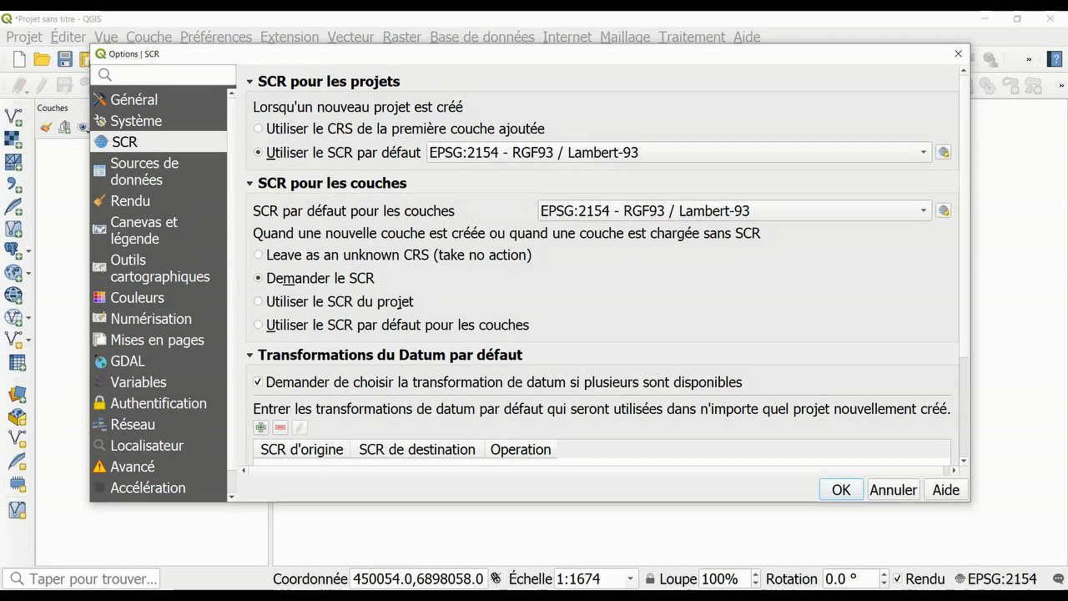
pyautogui.moveTo(650, 502); pyautogui.dragTo(651, 528)
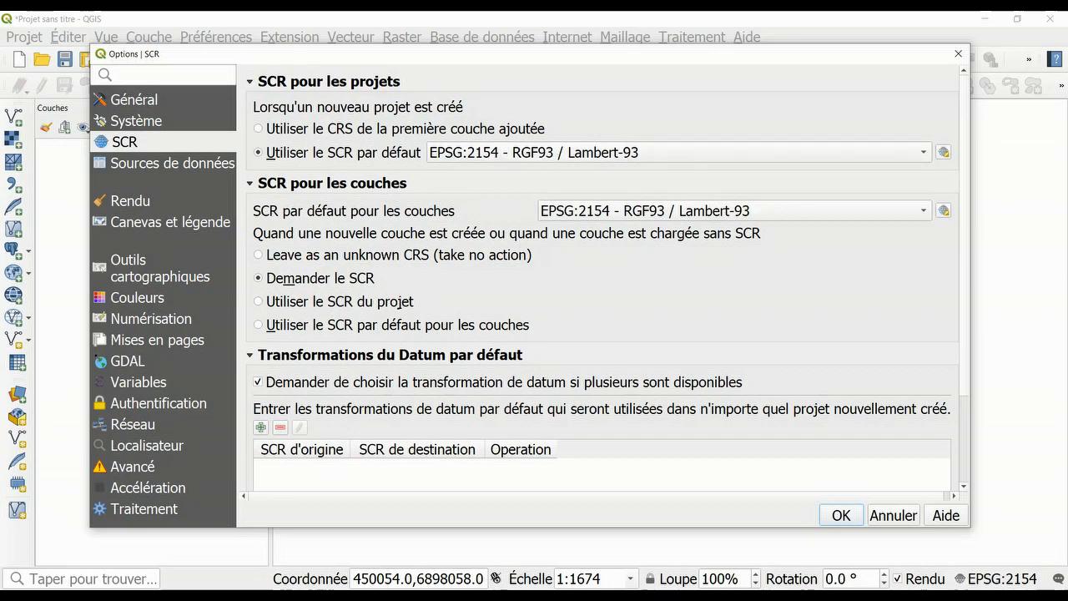
pyautogui.press('Return')
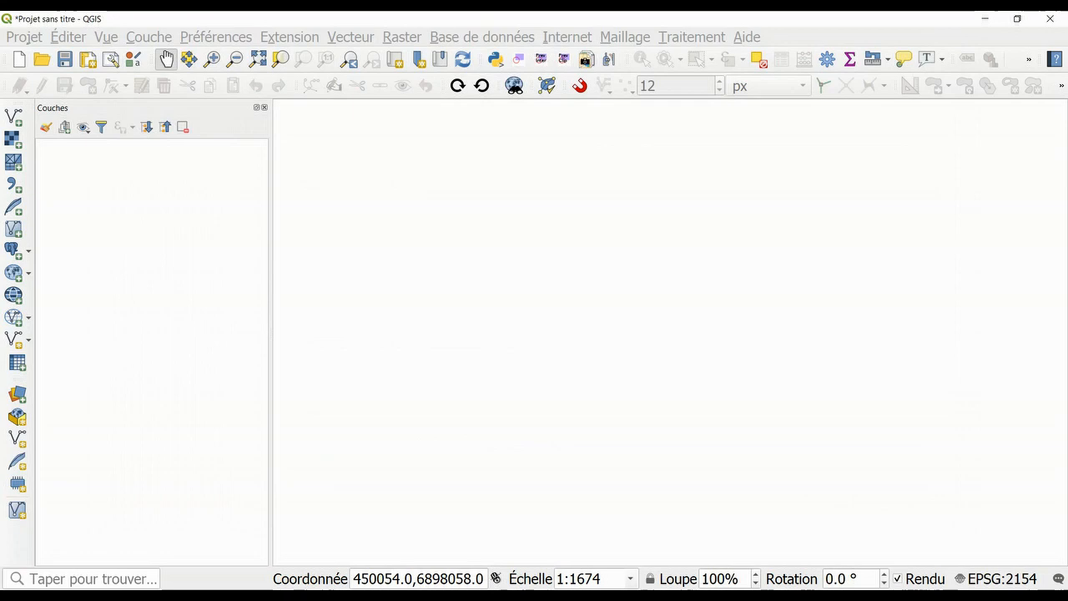
# Add the vector layers F127463_poly.shp and F127463_emprise.shp from the vecteur_ope folder of Maltot's F127463_LaPiste
pyautogui.hotkey('ctrl', 'shift', 'v')
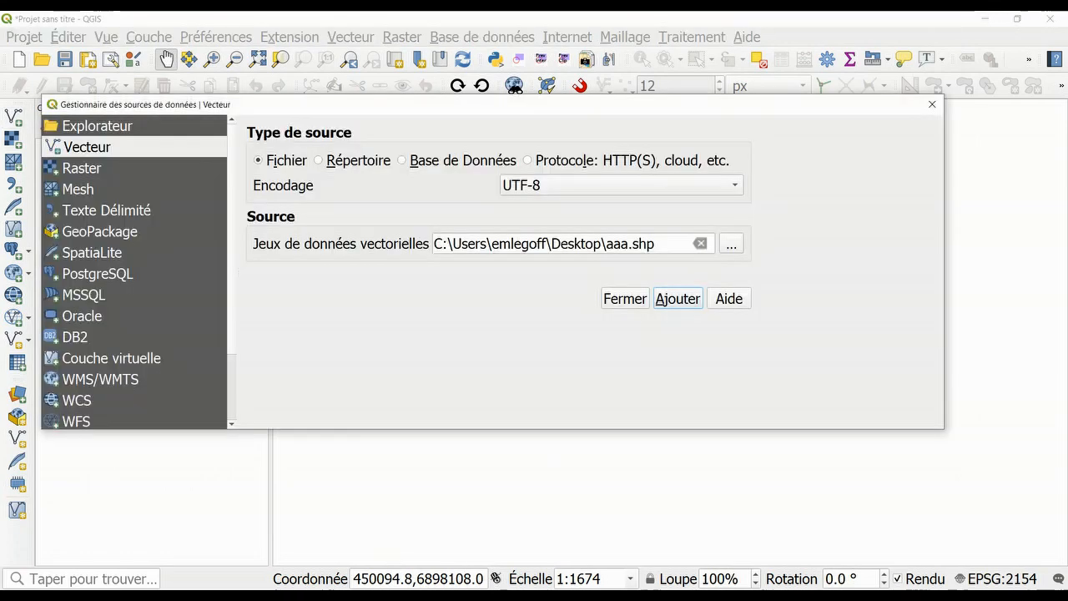
pyautogui.click(731, 244)
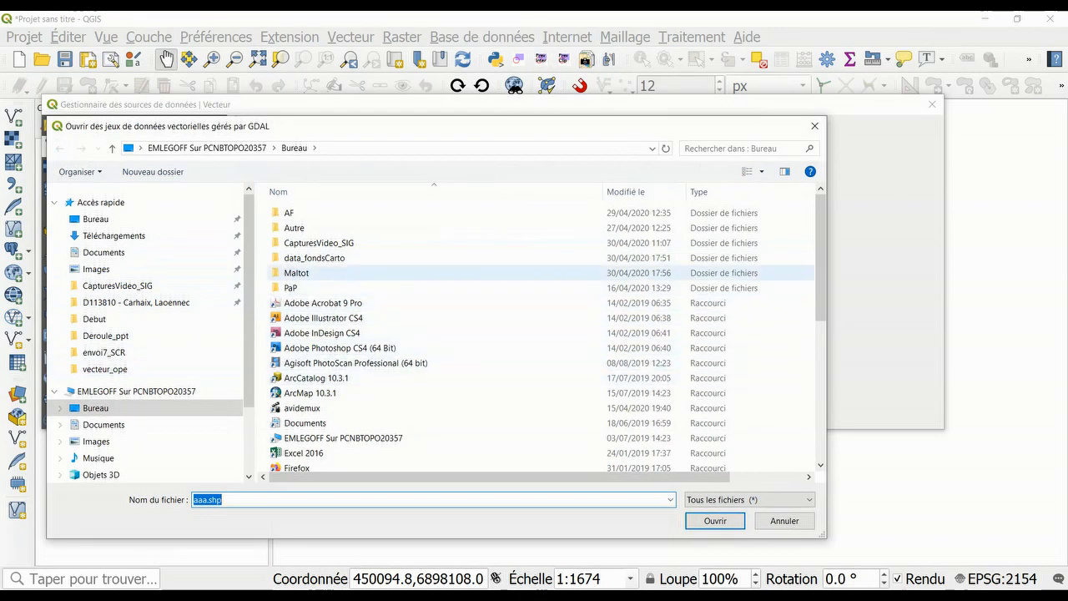
pyautogui.doubleClick(296, 273)
pyautogui.doubleClick(314, 228)
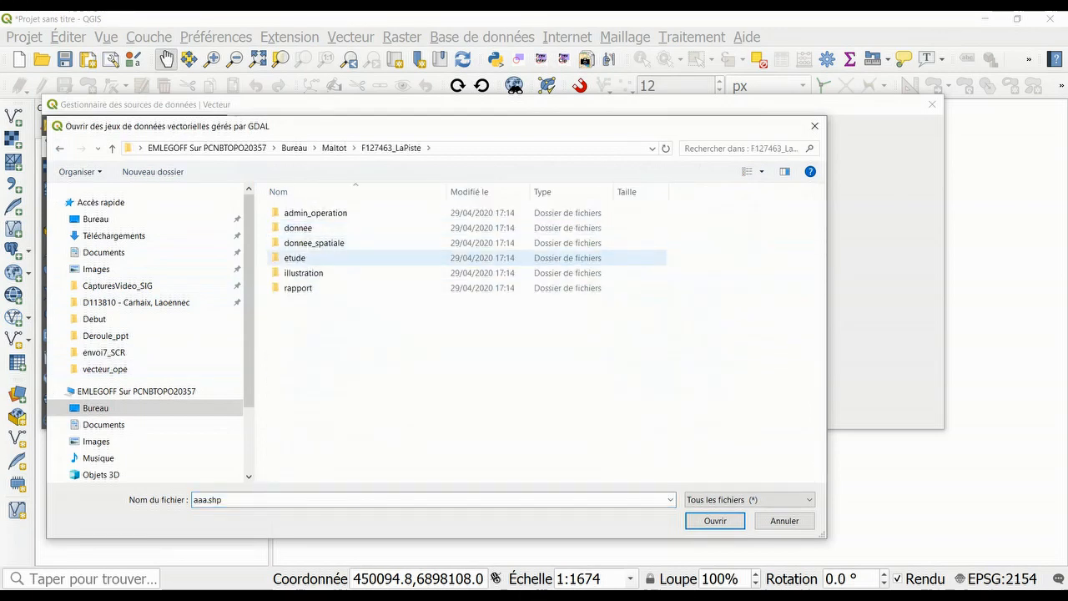
pyautogui.doubleClick(314, 243)
pyautogui.doubleClick(314, 243)
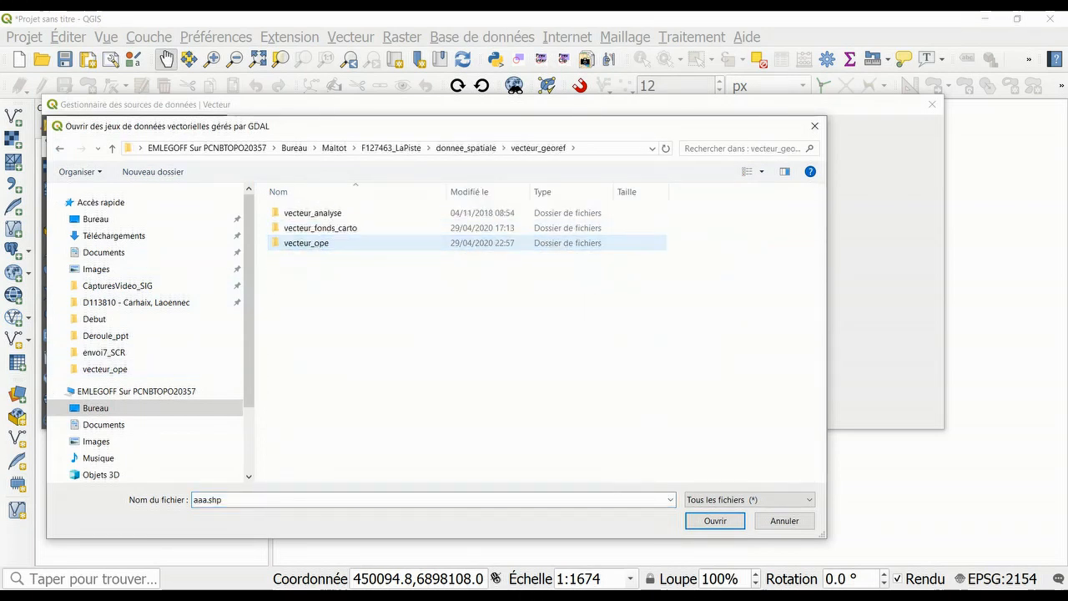
pyautogui.doubleClick(313, 243)
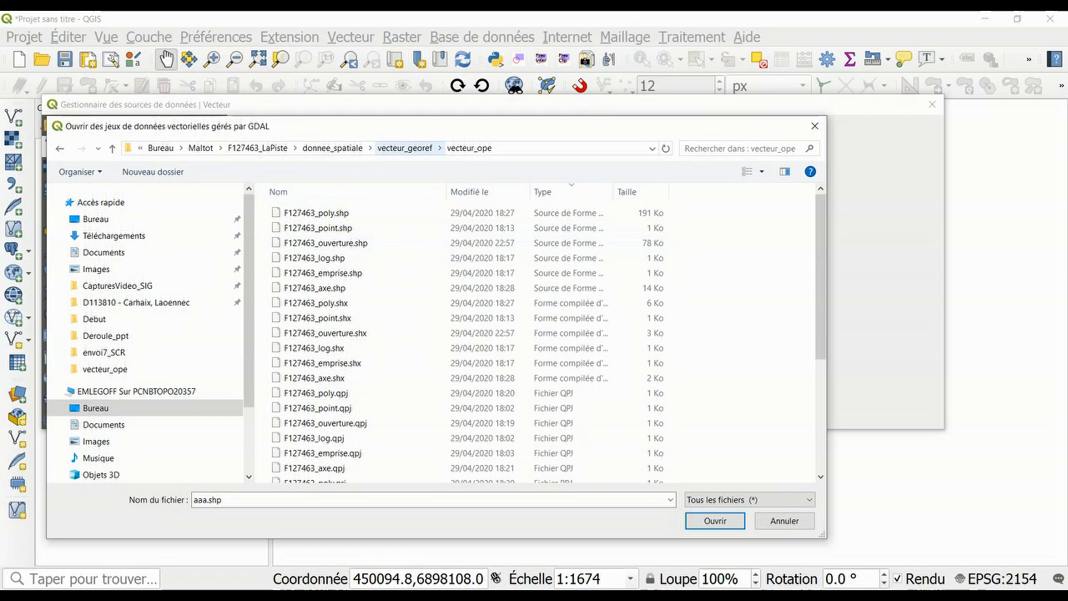
pyautogui.click(326, 243)
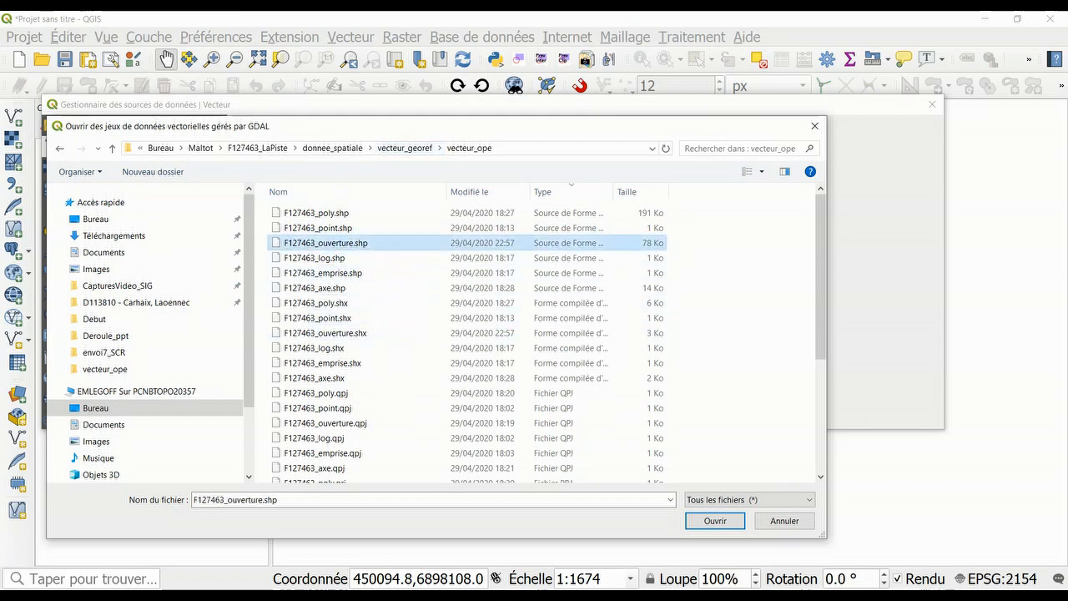
pyautogui.click(317, 213)
pyautogui.keyDown('ctrl'); pyautogui.click(323, 273); pyautogui.keyUp('ctrl')
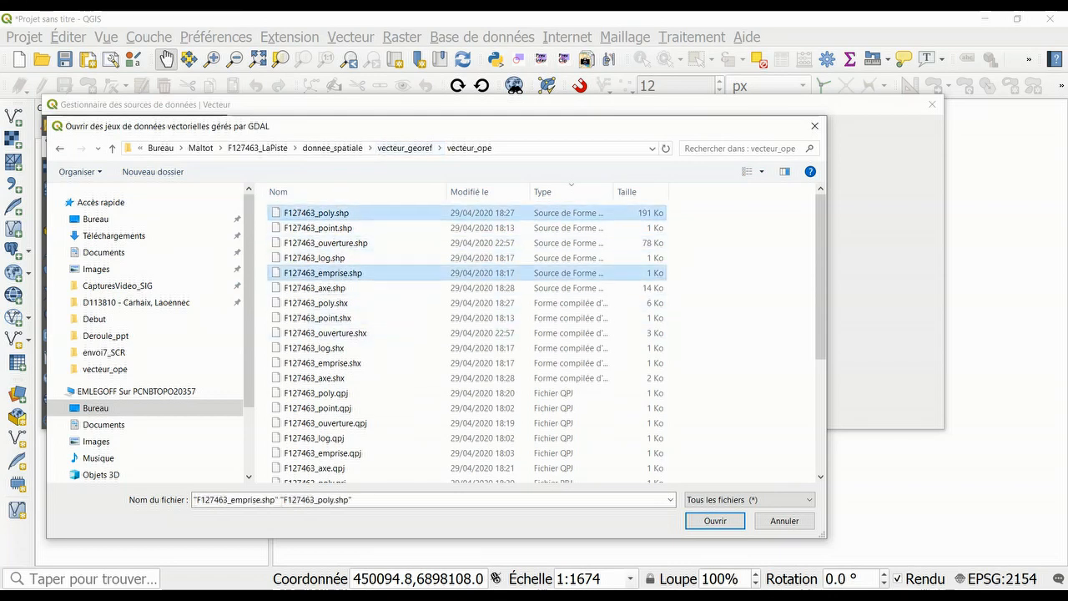
pyautogui.click(715, 521)
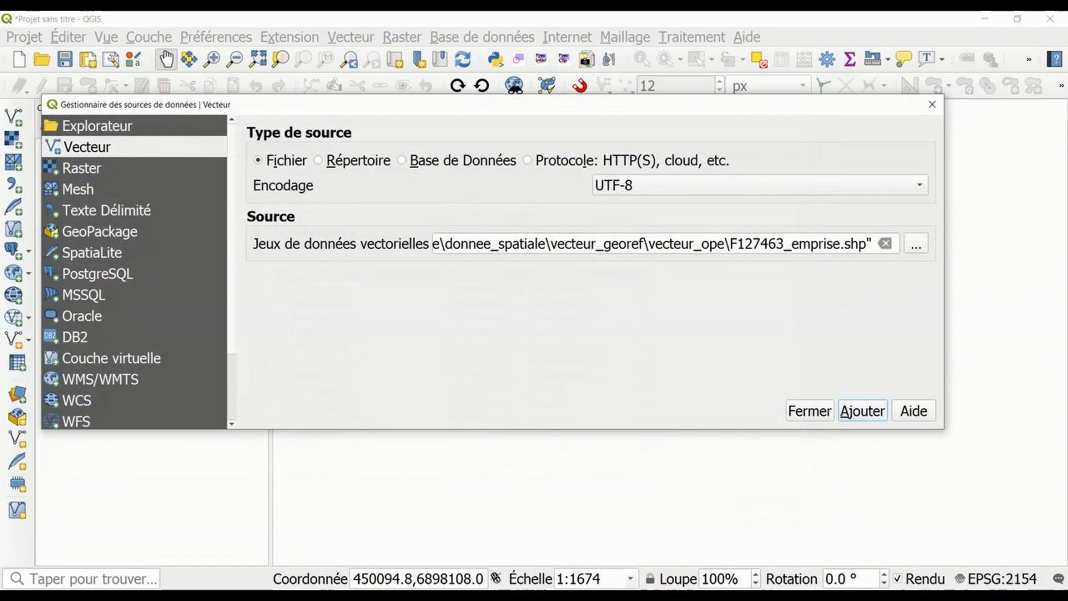
pyautogui.click(862, 410)
pyautogui.click(809, 411)
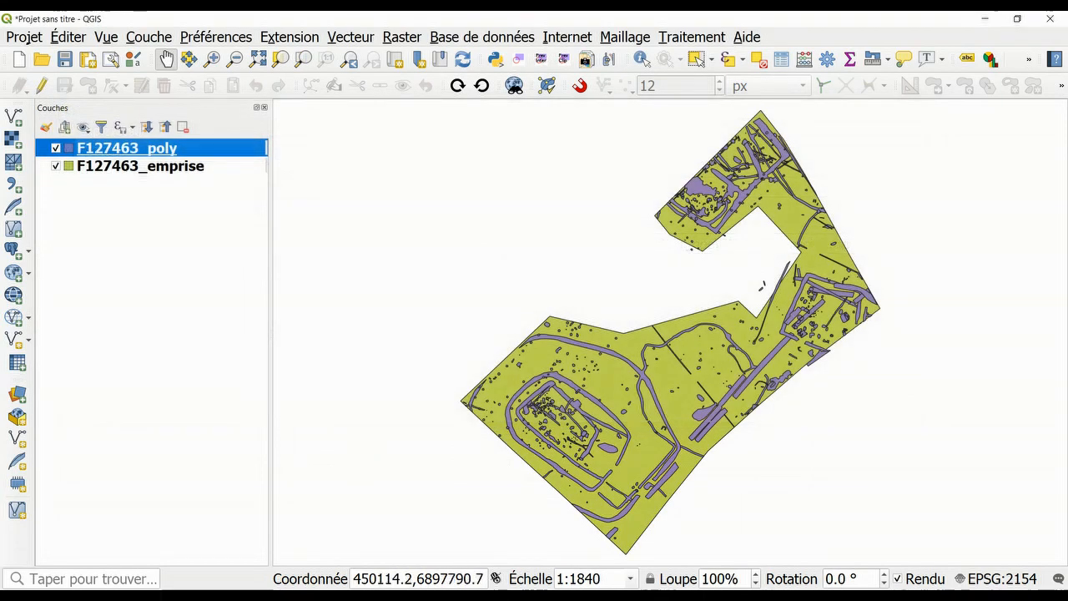
# Check the source coordinate reference system of F127463_emprise and F127463_poly in their layer properties
pyautogui.click(417, 578)
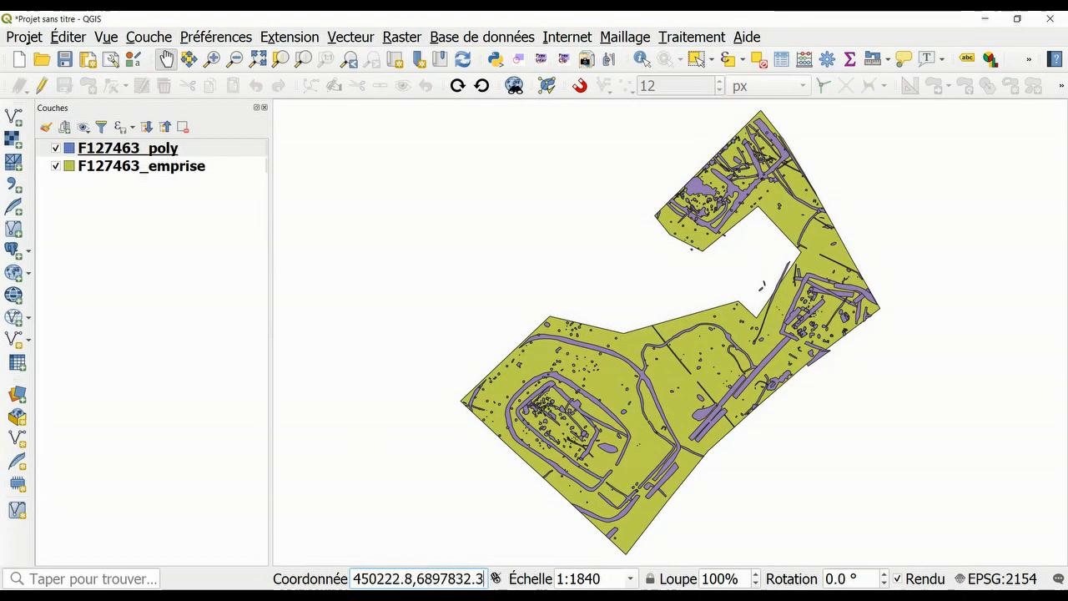
pyautogui.rightClick(167, 166)
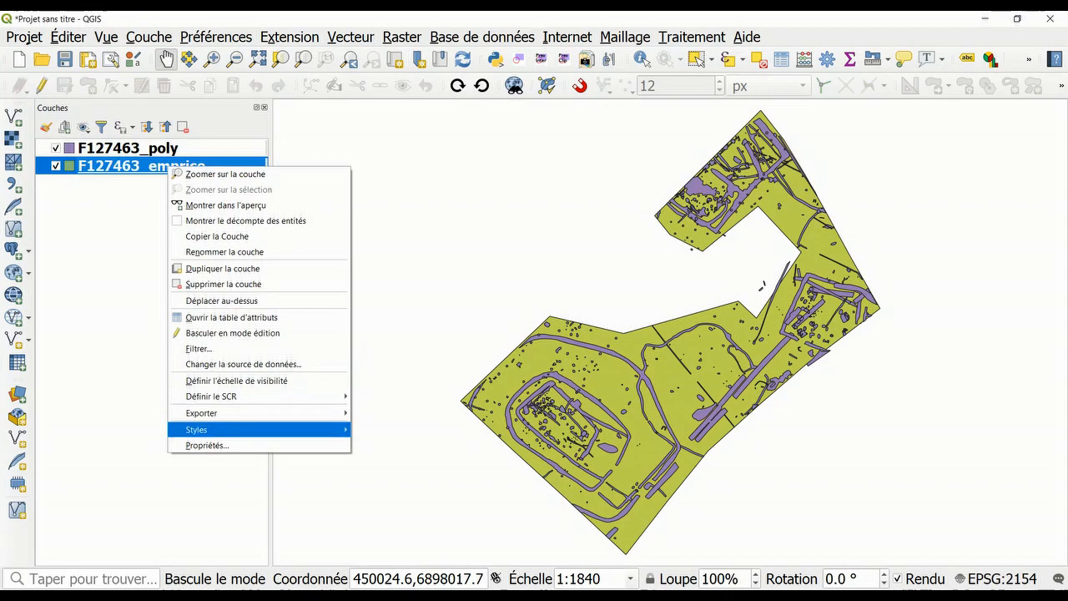
pyautogui.click(200, 443)
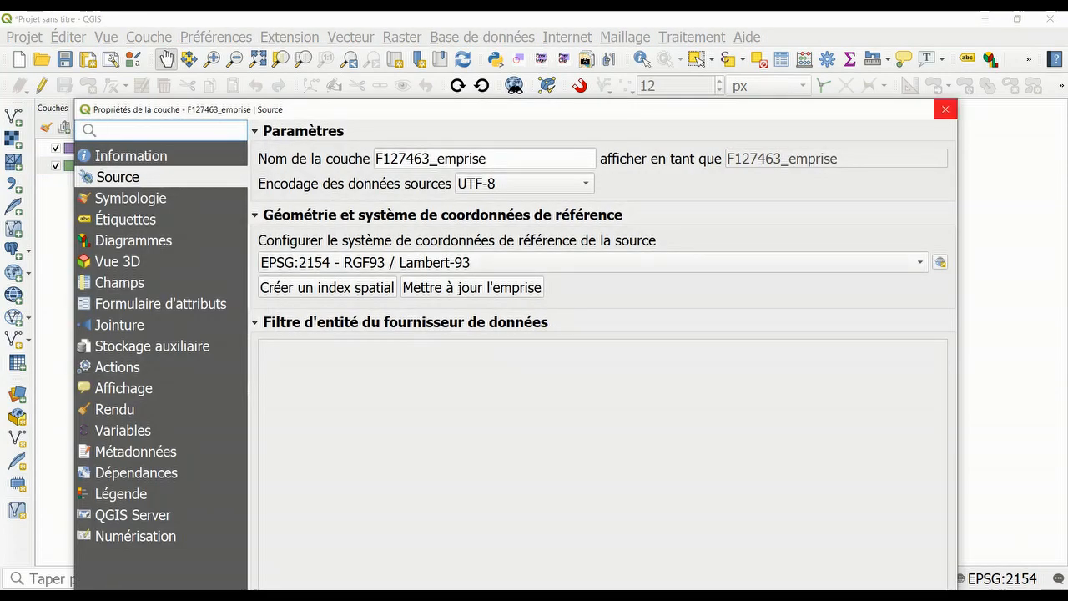
pyautogui.click(946, 110)
pyautogui.rightClick(232, 143)
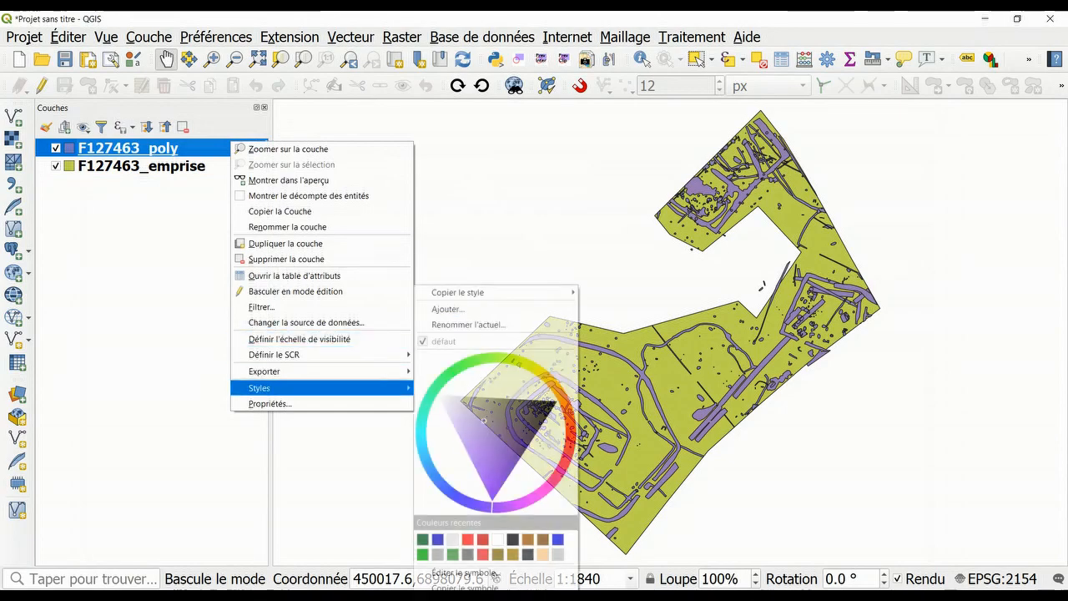
pyautogui.press('Escape')
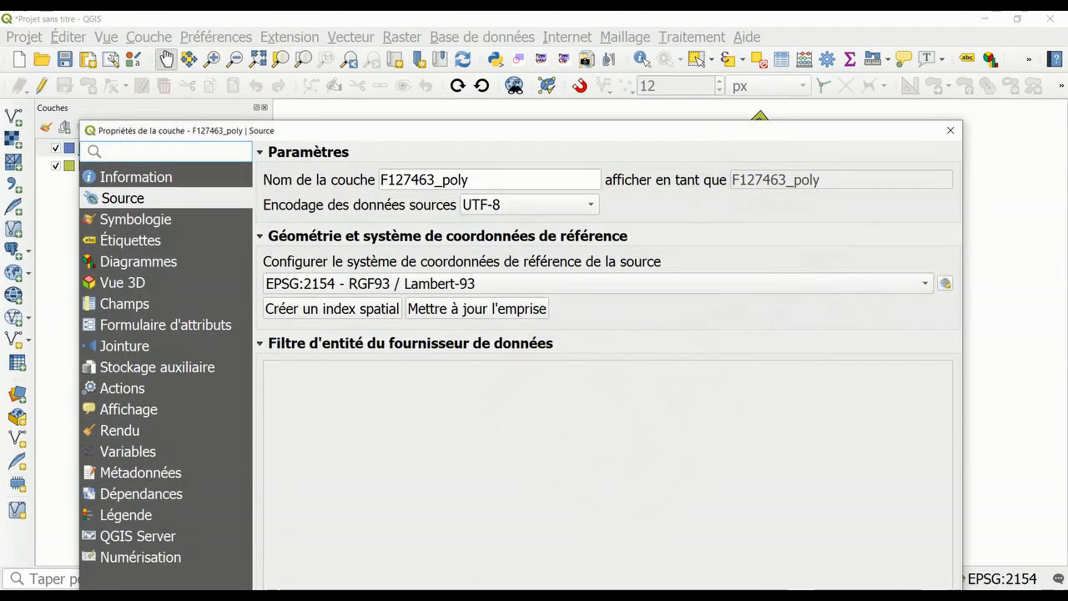
pyautogui.click(951, 130)
# Save the project as Maltot_v3 in QGZ format in the Maltot folder on the desktop
pyautogui.hotkey('ctrl', 's')
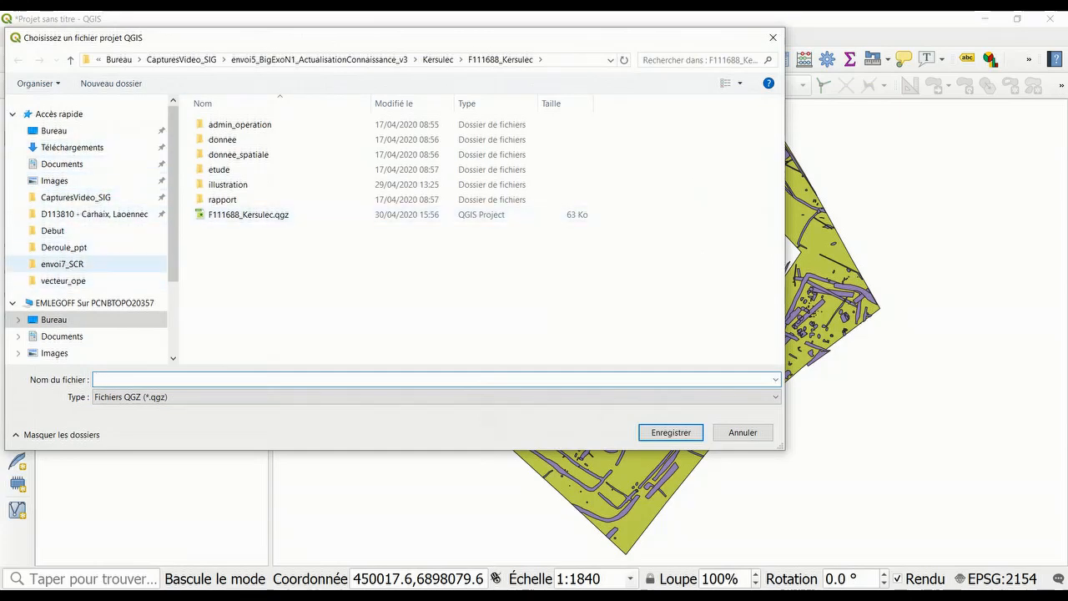
pyautogui.click(53, 319)
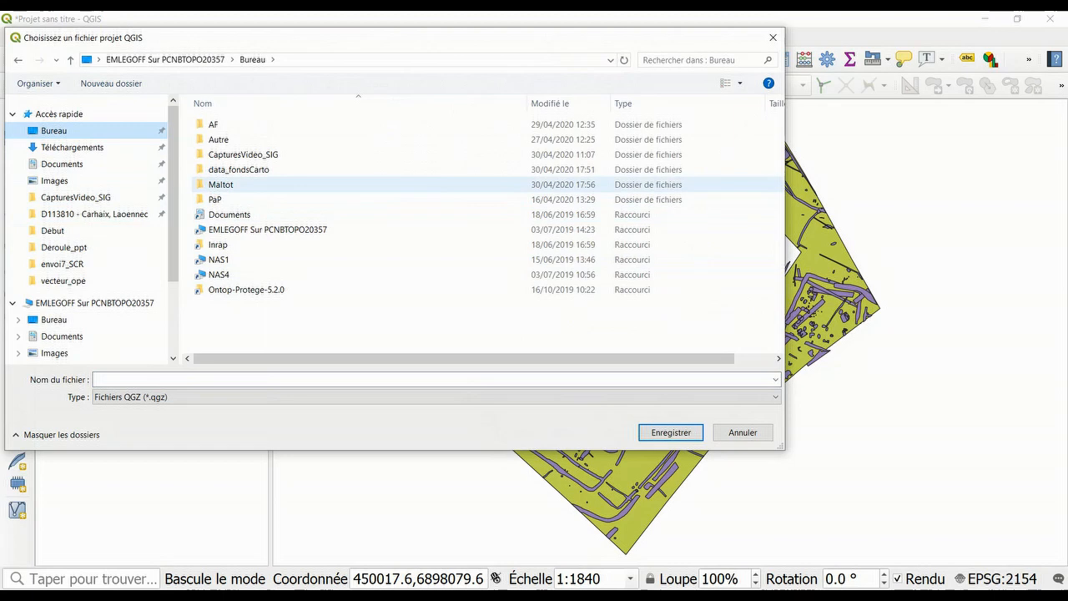
pyautogui.doubleClick(223, 181)
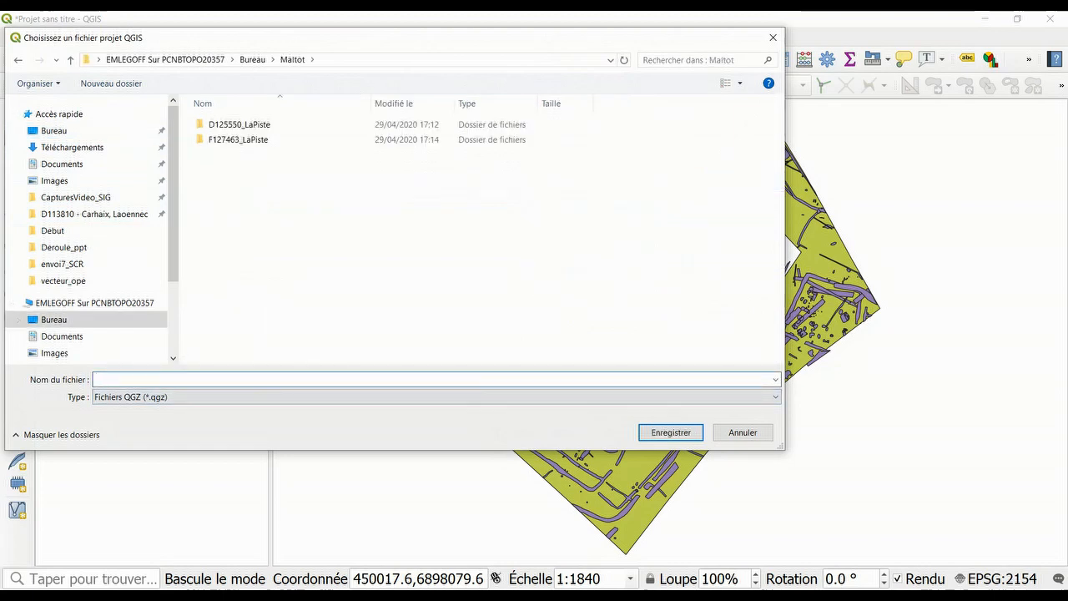
pyautogui.write('Malotot')
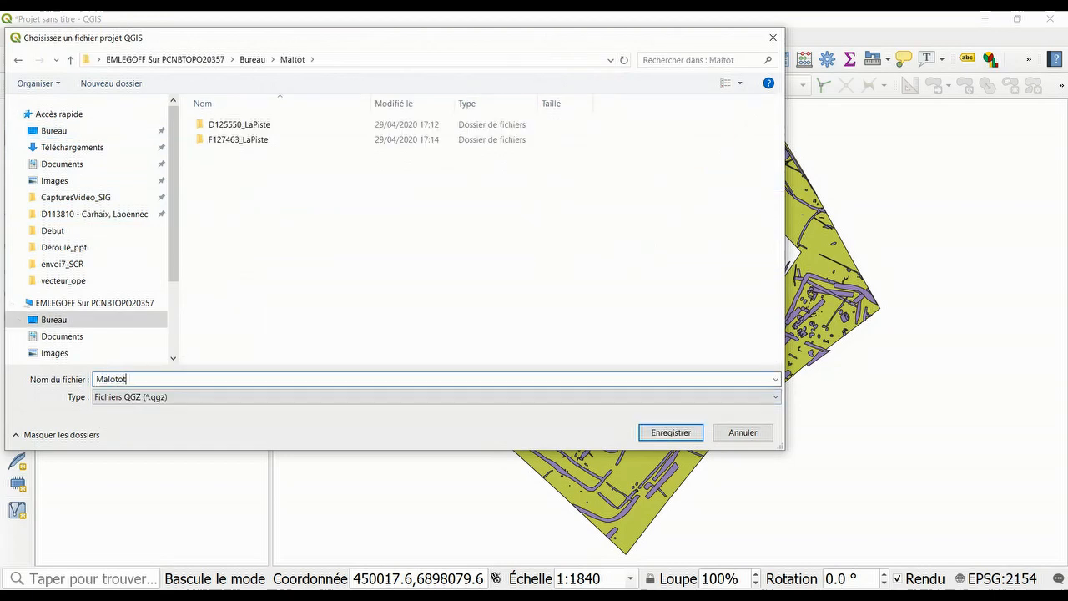
pyautogui.press('BackSpace')
pyautogui.press('BackSpace')
pyautogui.press('BackSpace')
pyautogui.press('BackSpace')
pyautogui.write('tot_v3')
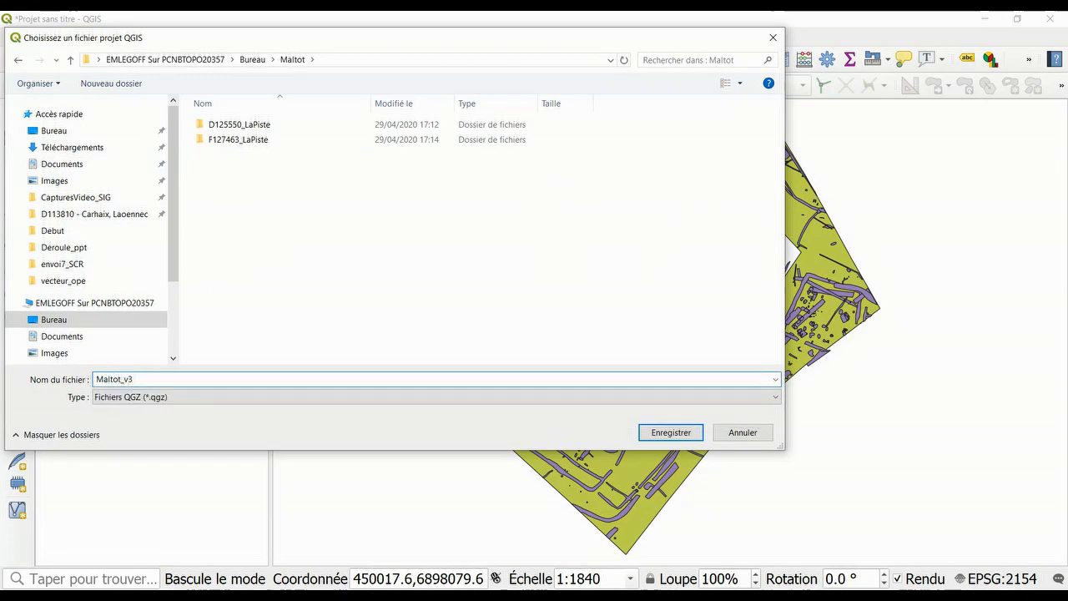
pyautogui.press('Return')
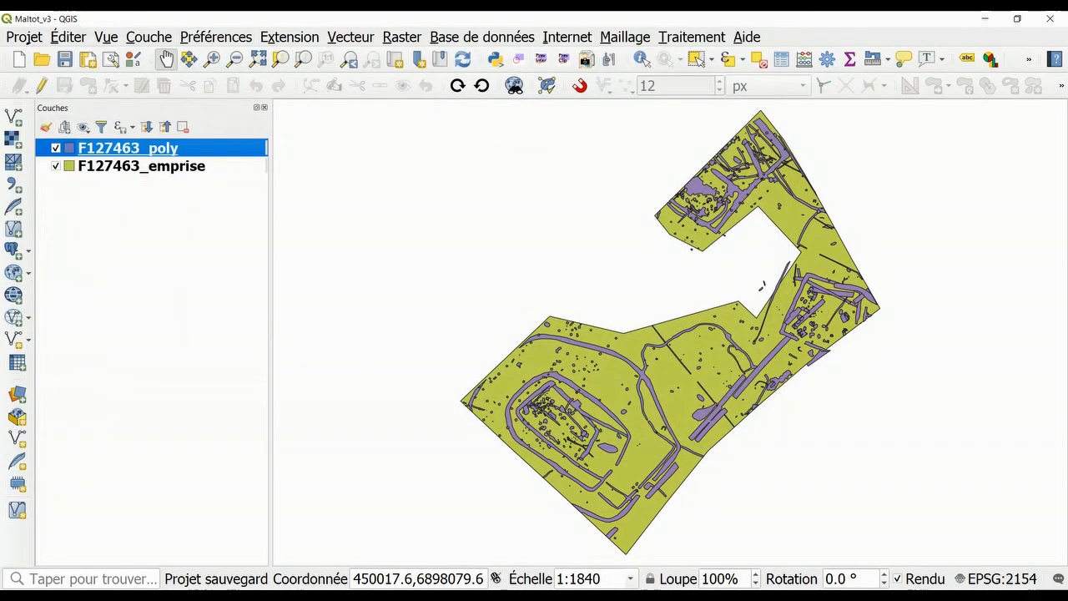
# Add the vector layers D125550_ouverture_L2et.shp and D125550_emprise_L2et.shp from the vecteur_ope folder of Maltot's D125550_LaPiste
pyautogui.click(14, 117)
pyautogui.click(731, 244)
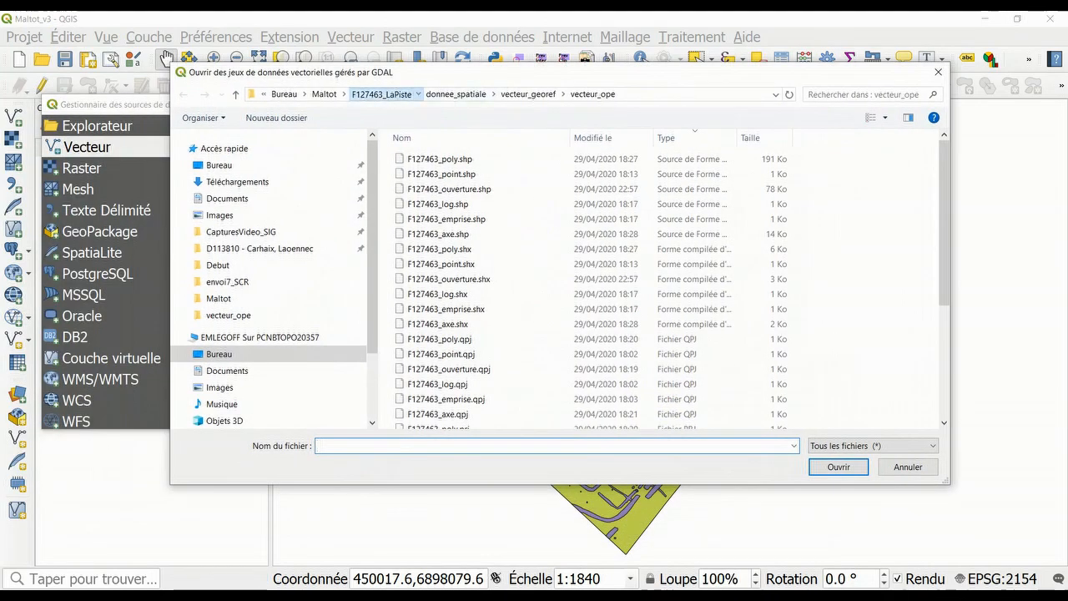
pyautogui.click(386, 94)
pyautogui.click(457, 93)
pyautogui.doubleClick(434, 159)
pyautogui.doubleClick(438, 188)
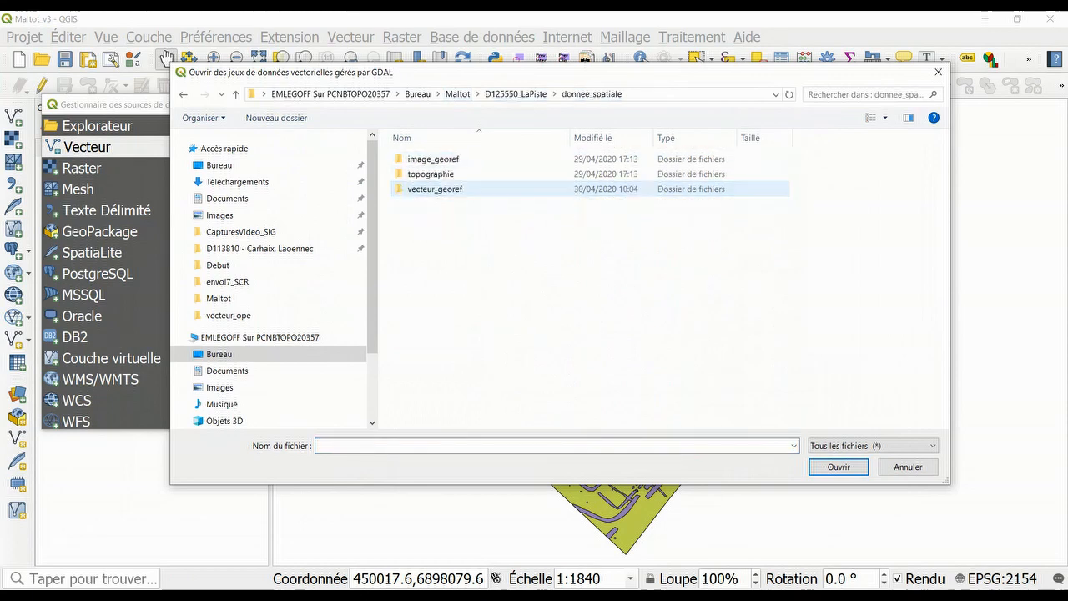
pyautogui.doubleClick(434, 189)
pyautogui.doubleClick(435, 188)
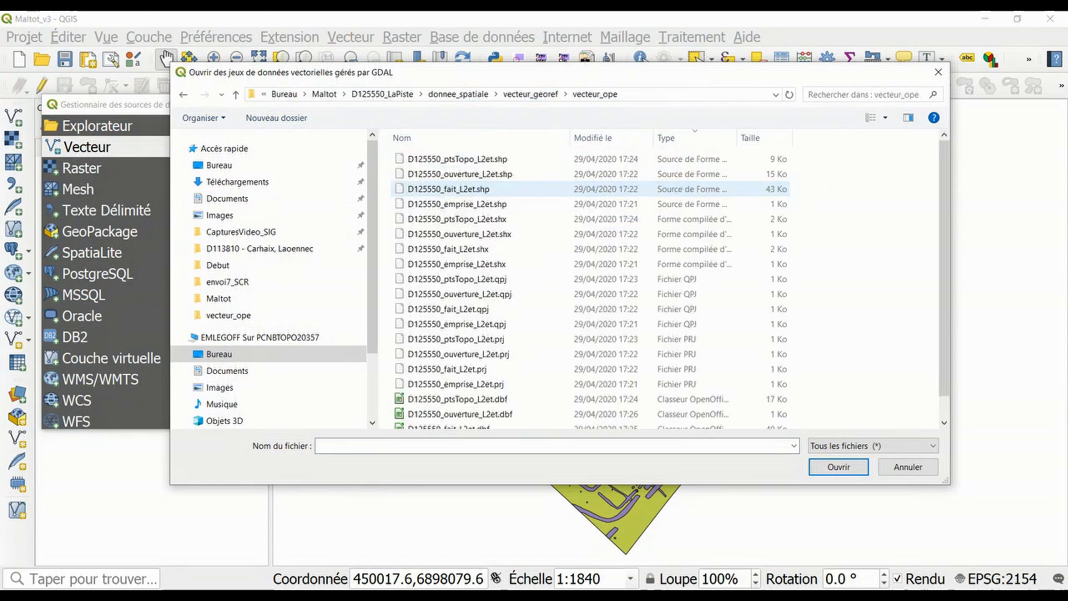
pyautogui.click(459, 174)
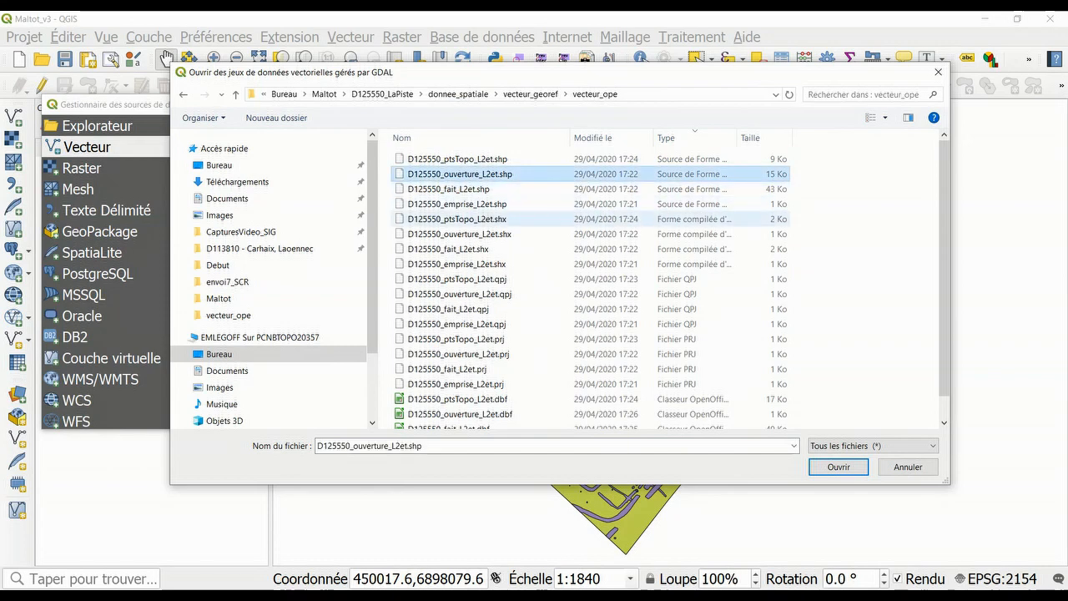
pyautogui.keyDown('ctrl'); pyautogui.click(457, 203); pyautogui.keyUp('ctrl')
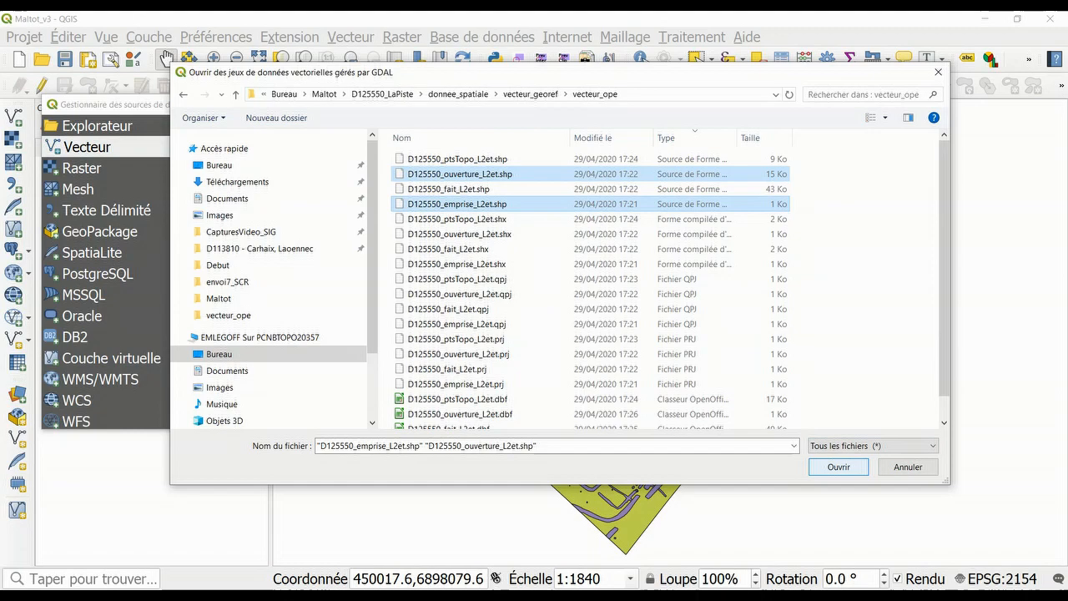
pyautogui.press('Return')
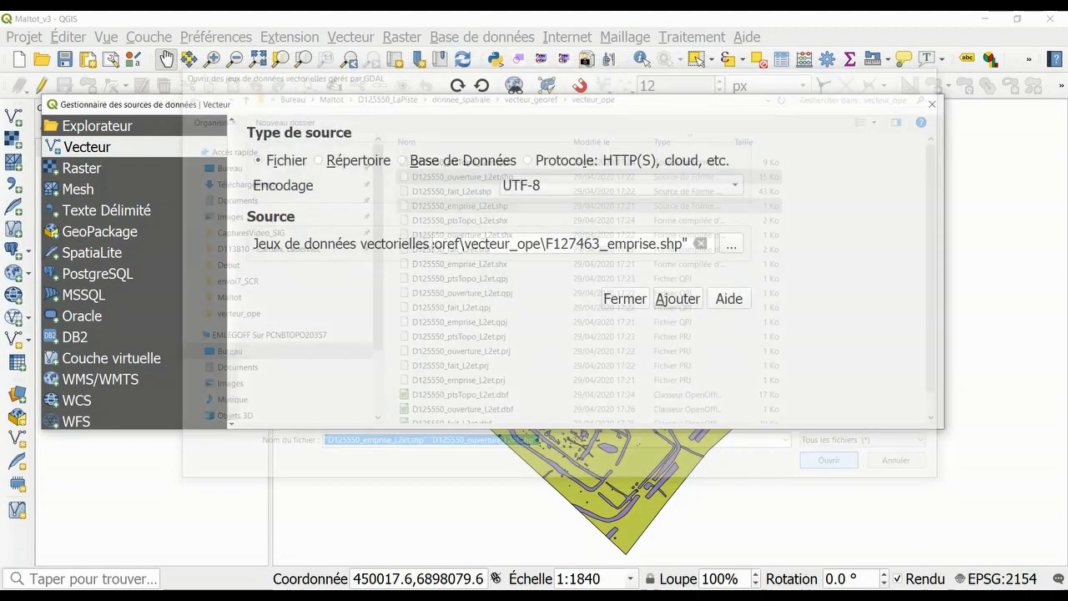
pyautogui.press('Return')
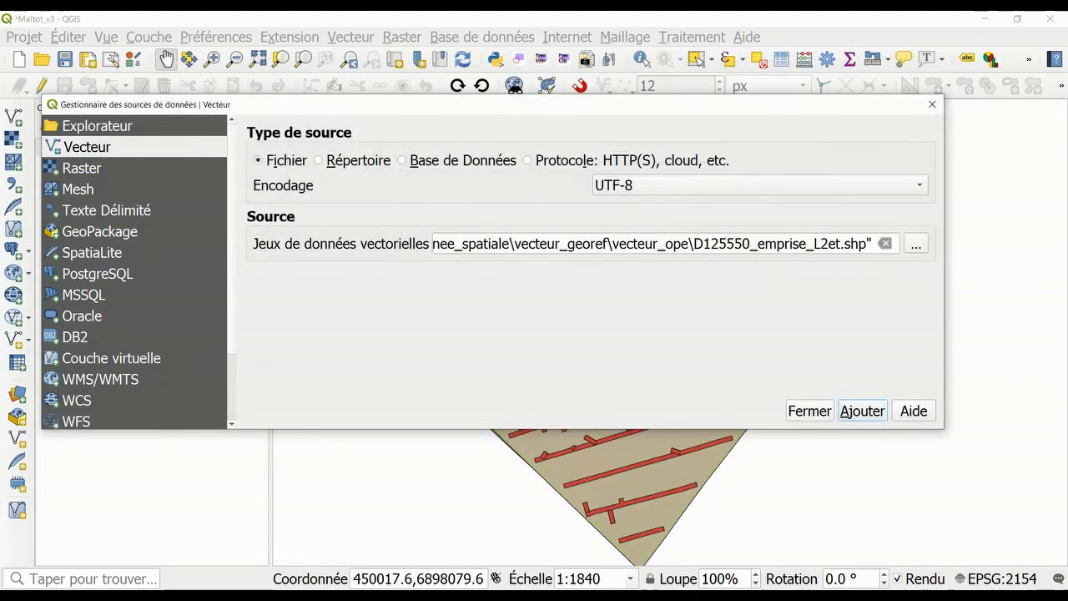
# Close the data source manager and move D125550_ouverture_L2et and D125550_emprise_L2et below the two F127463 layers in the layer order
pyautogui.press('Escape')
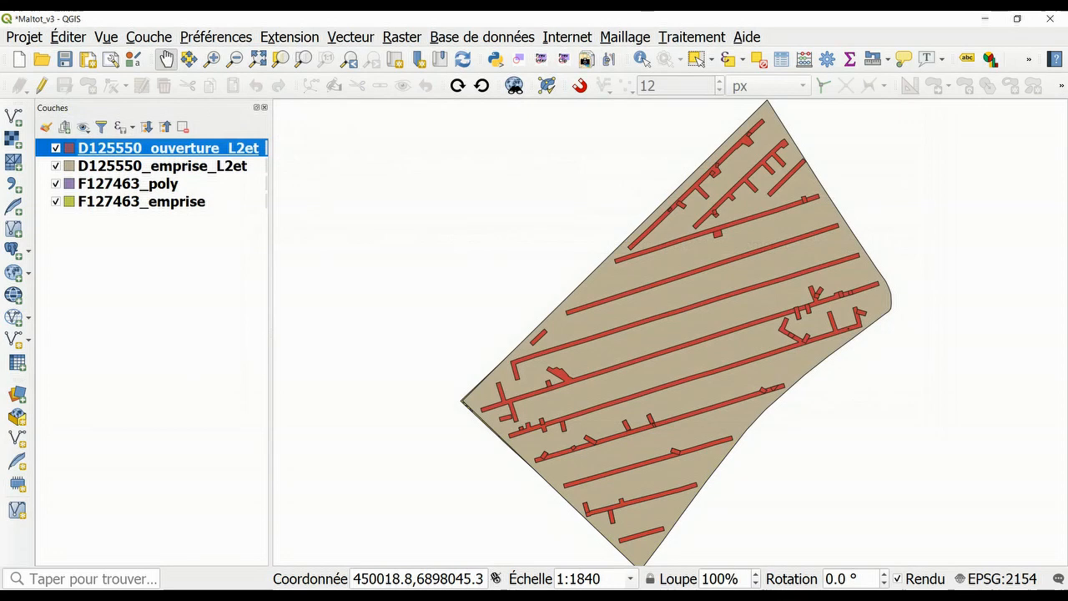
pyautogui.keyDown('ctrl'); pyautogui.click(161, 166); pyautogui.keyUp('ctrl')
pyautogui.moveTo(162, 166); pyautogui.dragTo(163, 208)
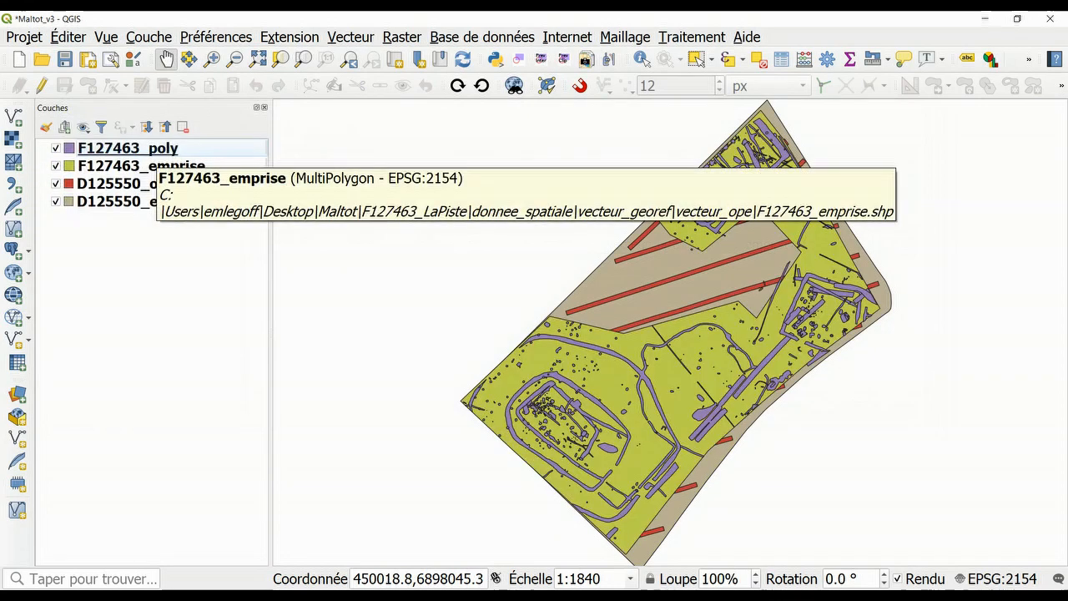
# Check the source coordinate reference system of D125550_emprise_L2et and D125550_ouverture_L2et in their layer properties
pyautogui.click(158, 201)
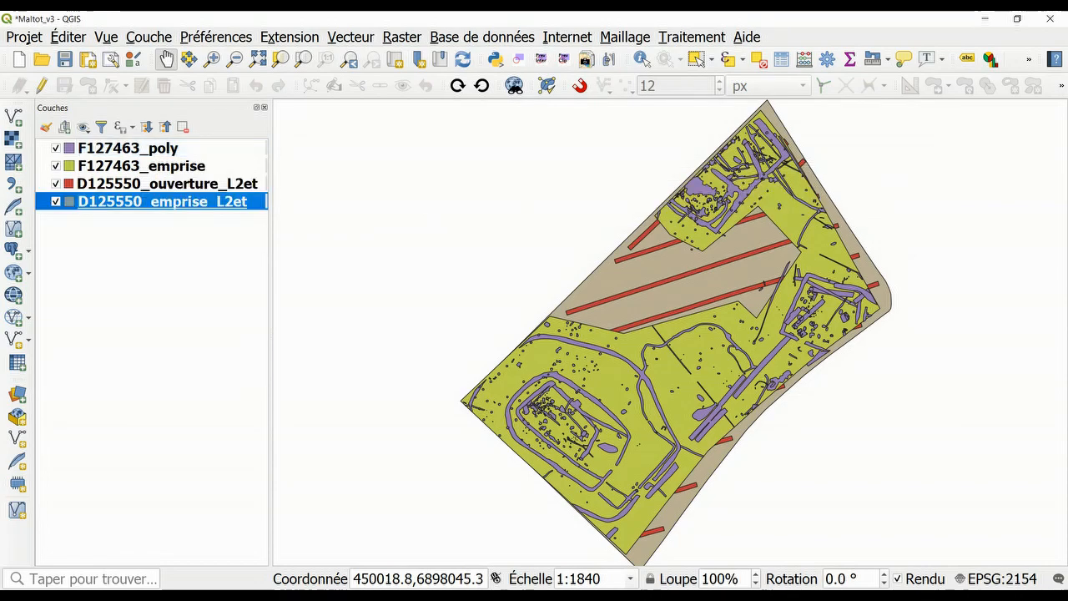
pyautogui.rightClick(130, 201)
pyautogui.click(169, 480)
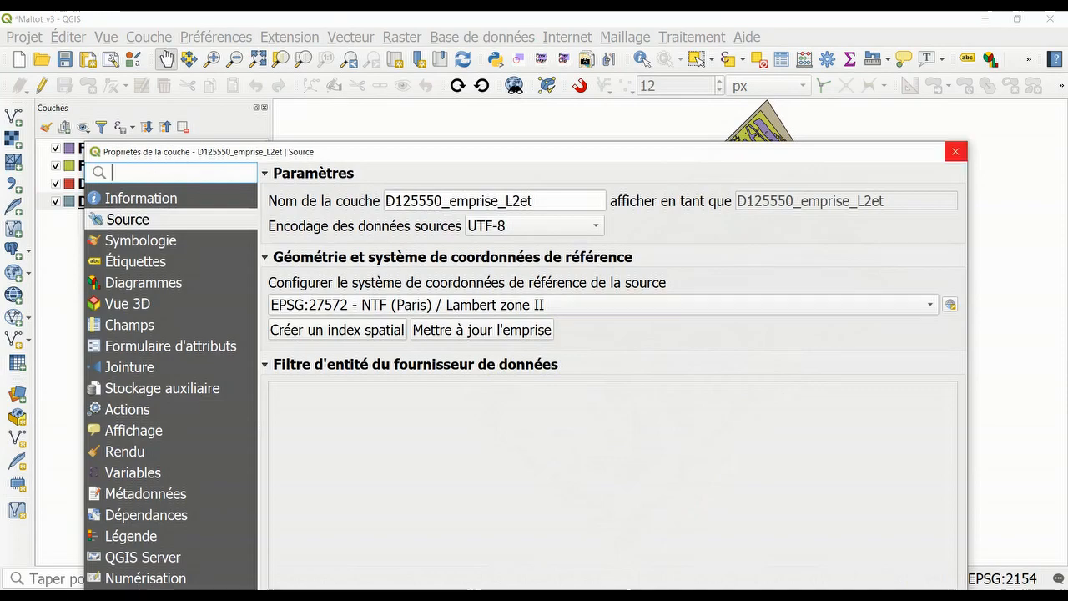
pyautogui.click(956, 151)
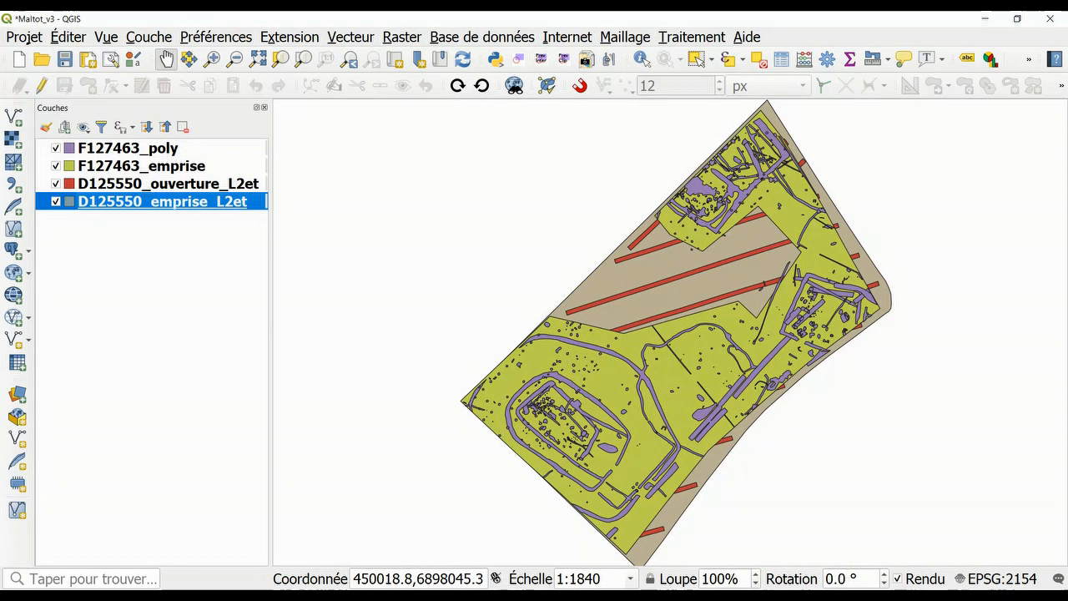
pyautogui.rightClick(161, 189)
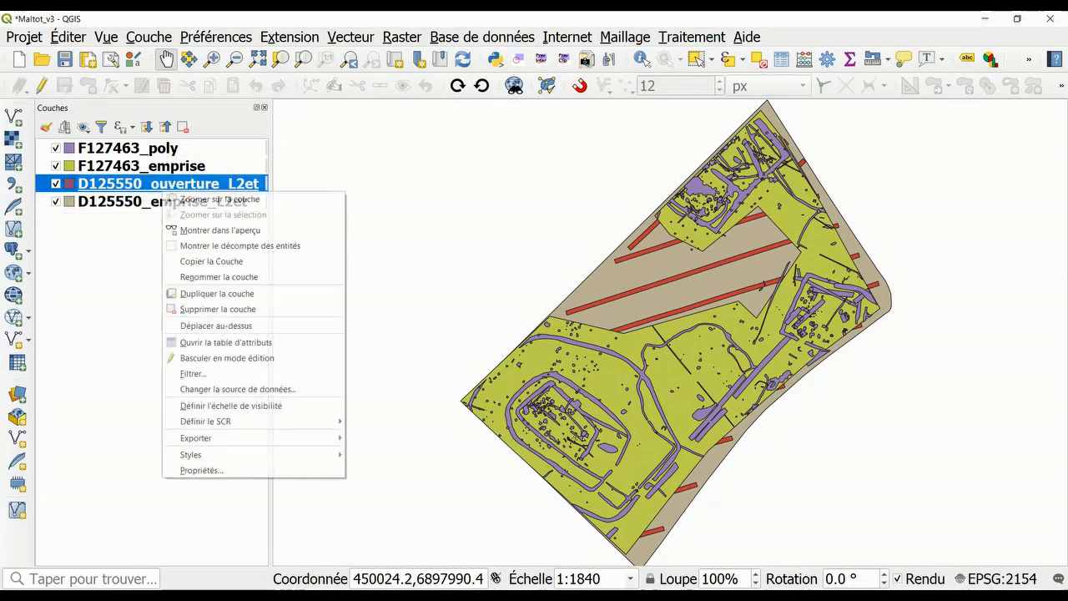
pyautogui.click(201, 469)
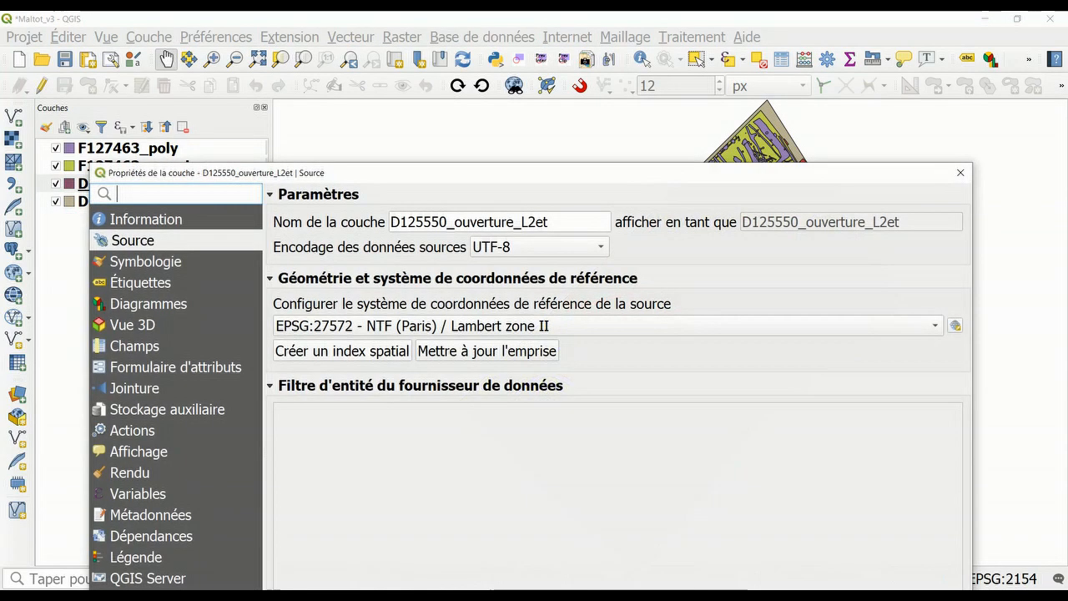
pyautogui.moveTo(523, 177); pyautogui.dragTo(486, 54)
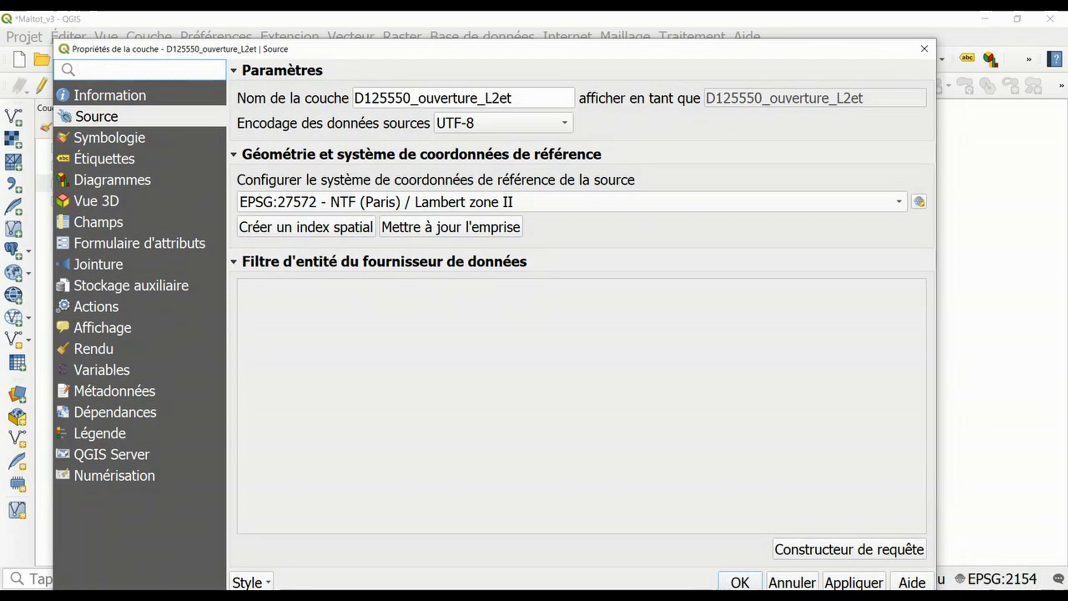
pyautogui.click(924, 48)
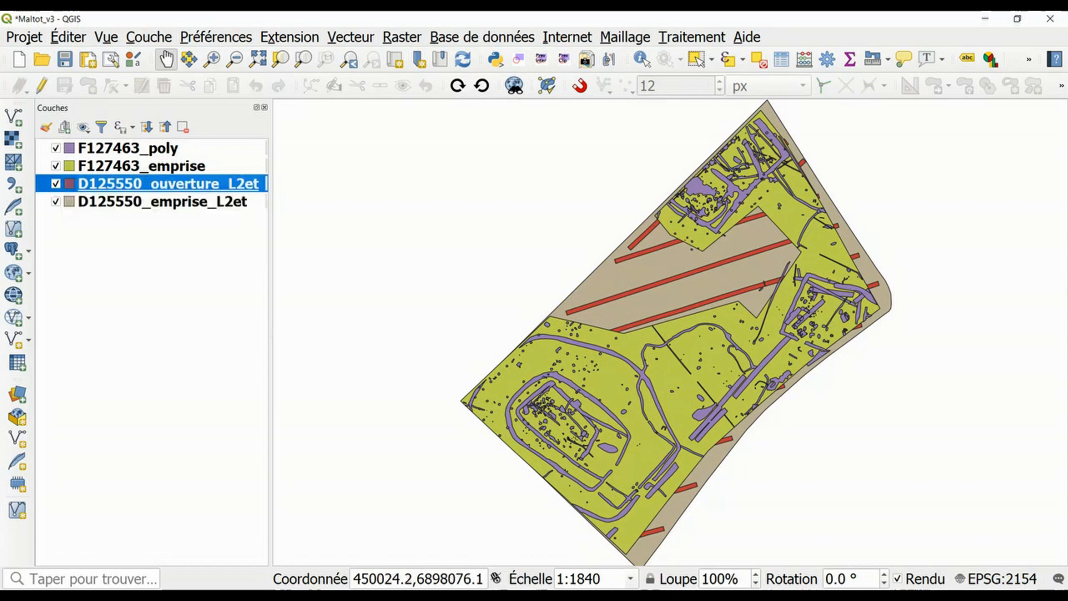
pyautogui.click(151, 284)
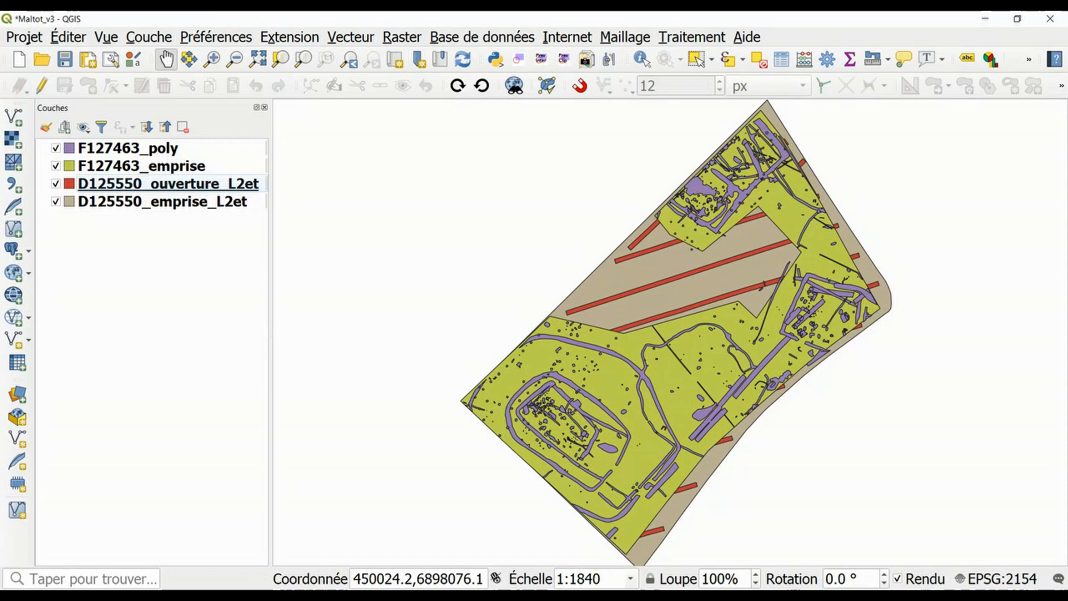
pyautogui.click(141, 165)
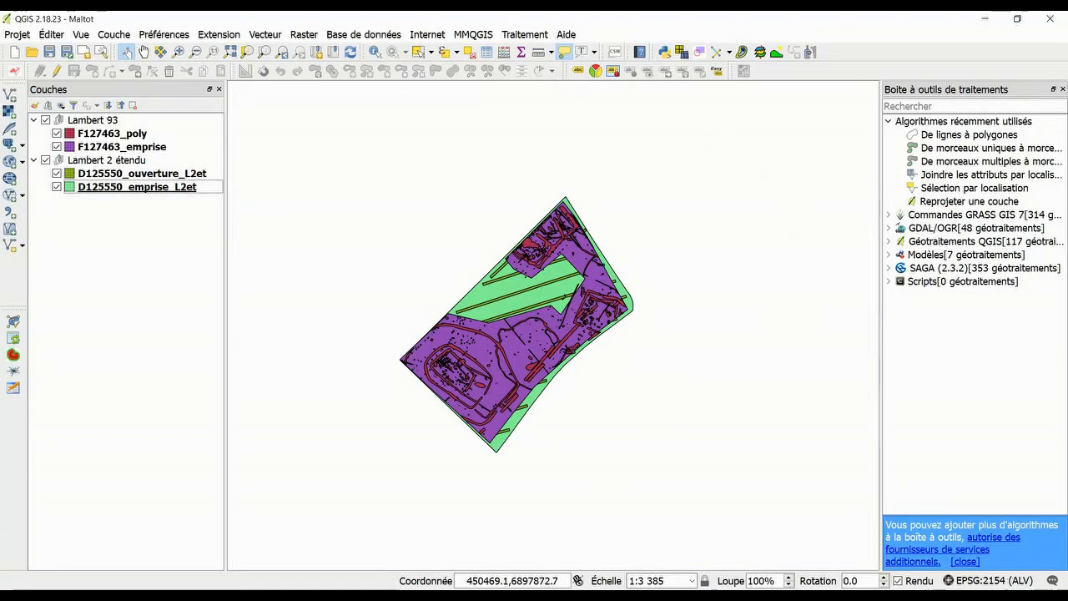
# Switch to QGIS 2.18, disable on-the-fly reprojection and set the Maltot project's coordinate system to NTF (Paris) / Lambert zone II (EPSG:27572)
pyautogui.hotkey('ctrl', 'shift', 'p')
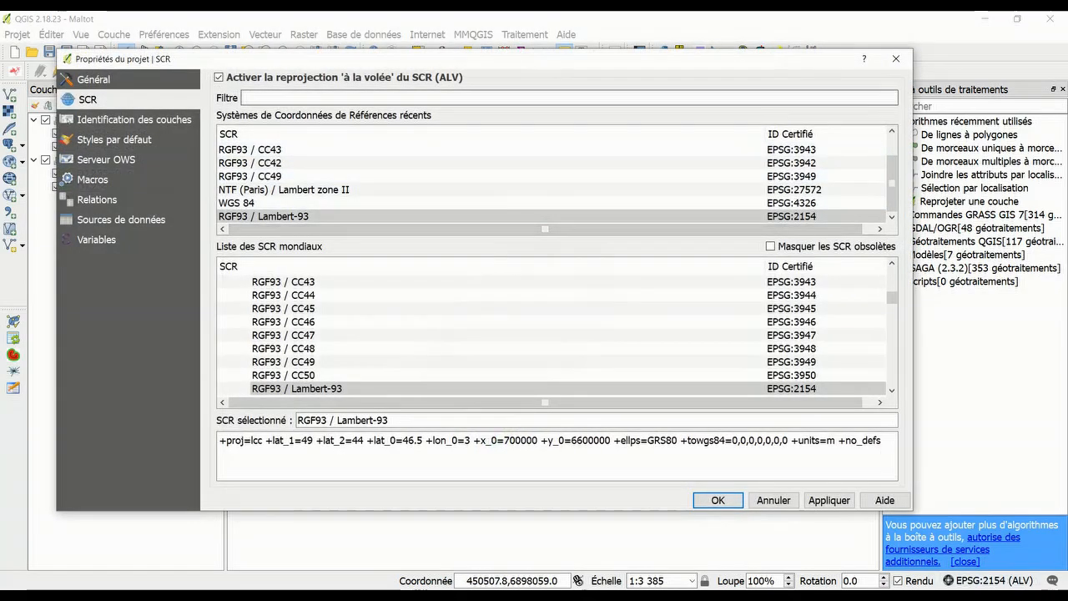
pyautogui.click(282, 189)
pyautogui.press('Return')
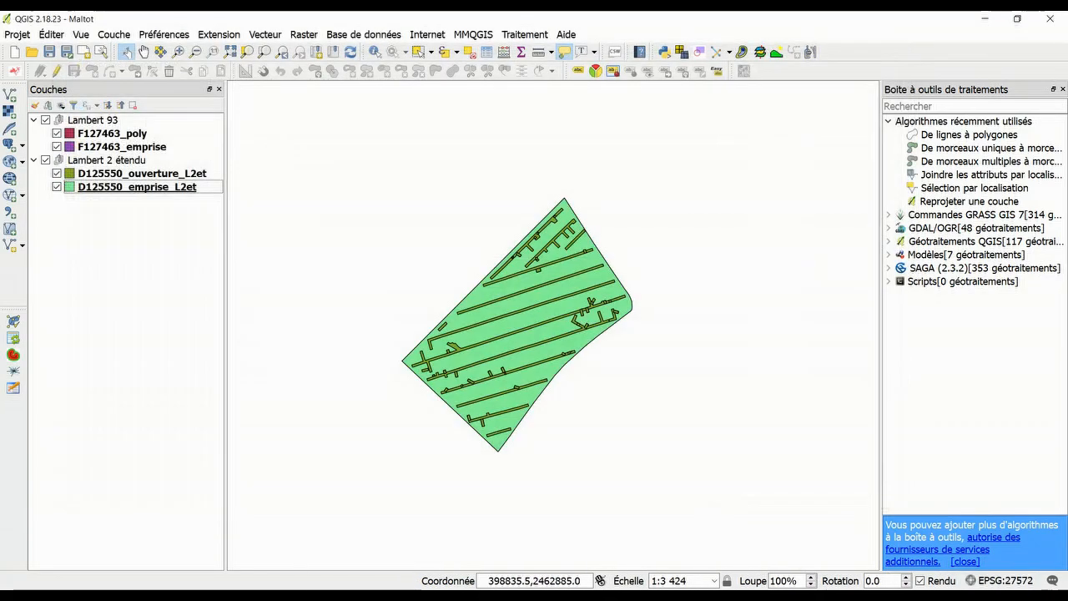
# Zoom the map to the Lambert 93 layer F127463_emprise and examine the coordinates of its location
pyautogui.scroll(1, 596, 365)
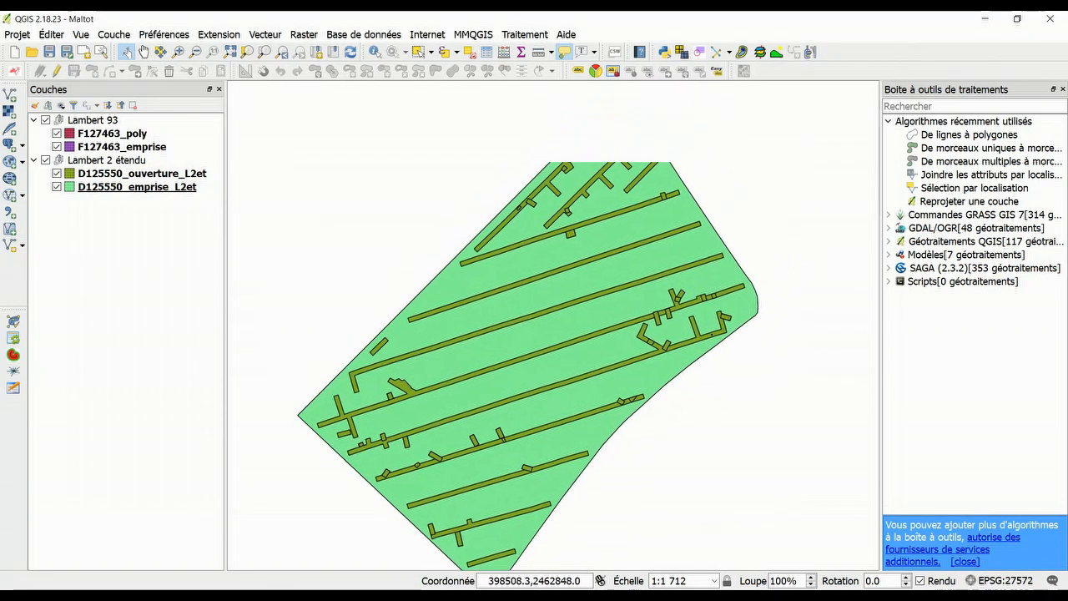
pyautogui.rightClick(148, 187)
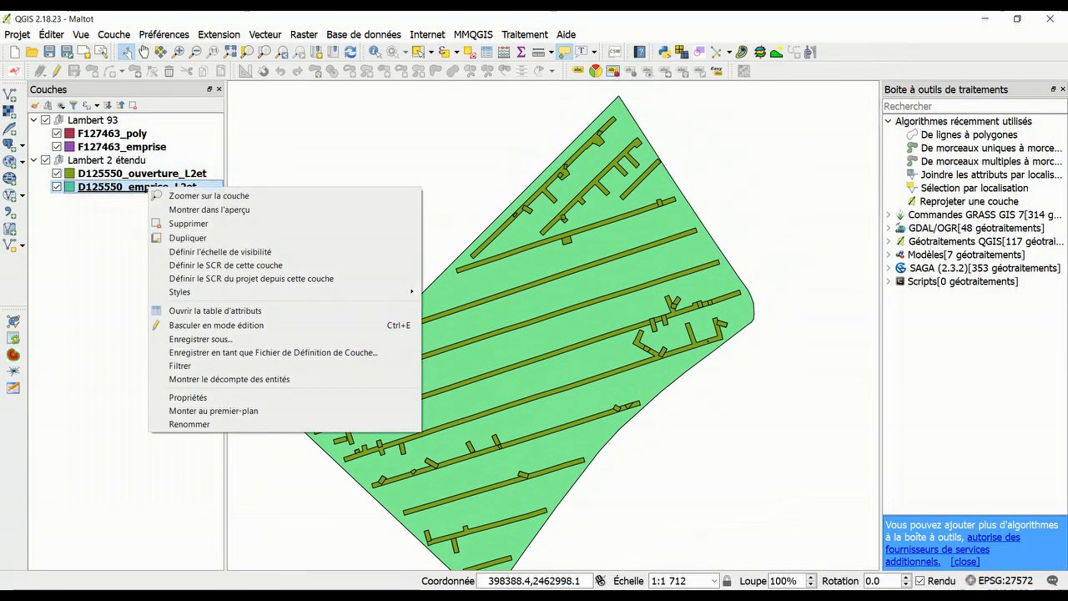
pyautogui.click(143, 174)
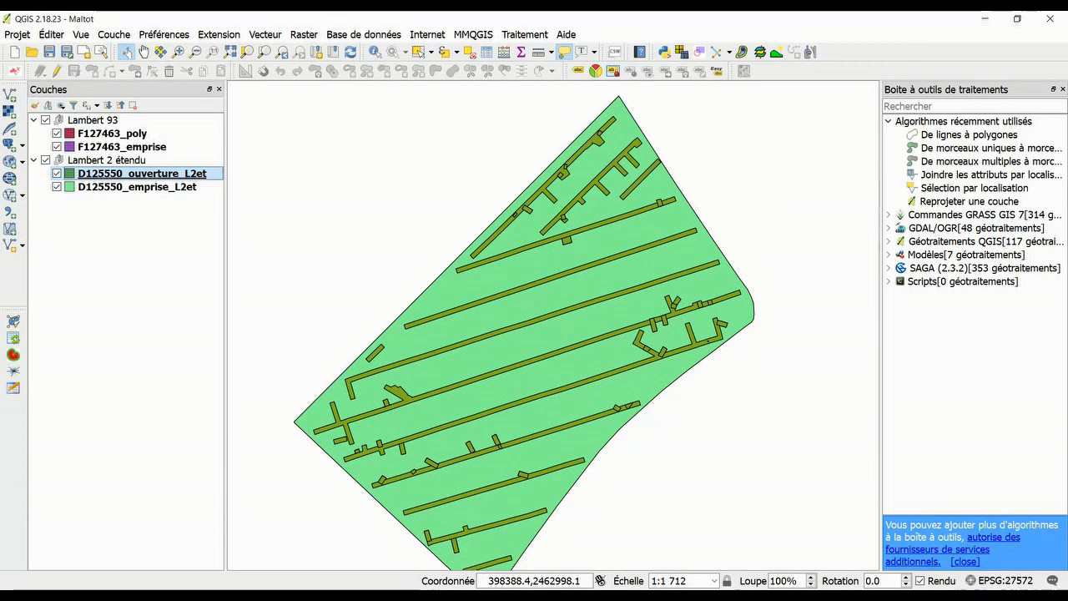
pyautogui.rightClick(125, 174)
pyautogui.rightClick(125, 147)
pyautogui.click(163, 154)
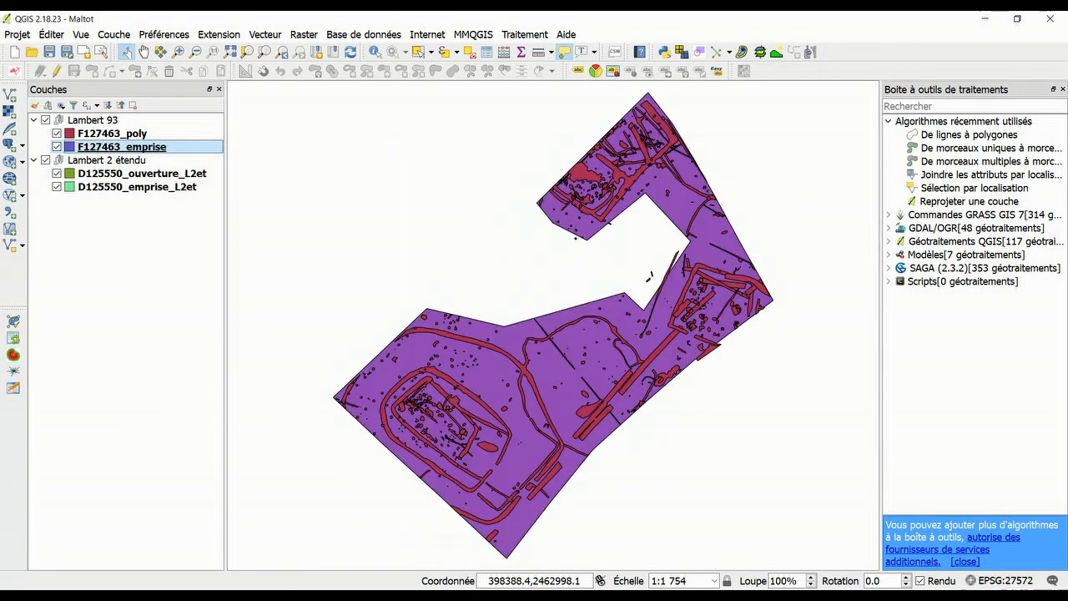
pyautogui.click(541, 580)
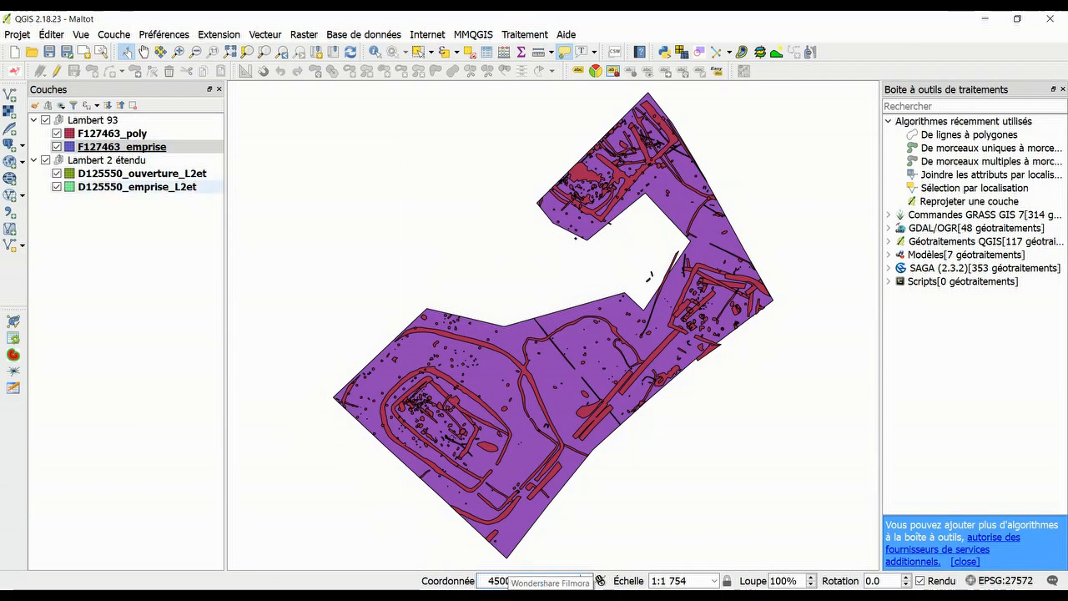
# Zoom the map to the Lambert 2 étendu layer D125550_emprise_L2et and compare its coordinates with those of the Lambert 93 layer
pyautogui.rightClick(190, 186)
pyautogui.click(221, 194)
pyautogui.moveTo(517, 417); pyautogui.dragTo(580, 239)
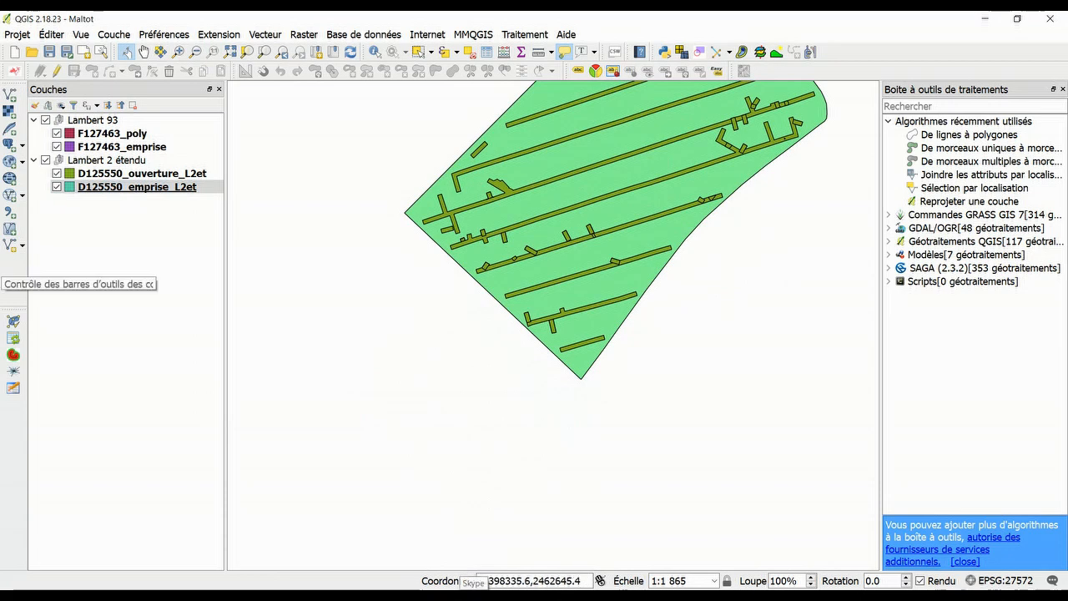
pyautogui.moveTo(618, 229); pyautogui.dragTo(563, 381)
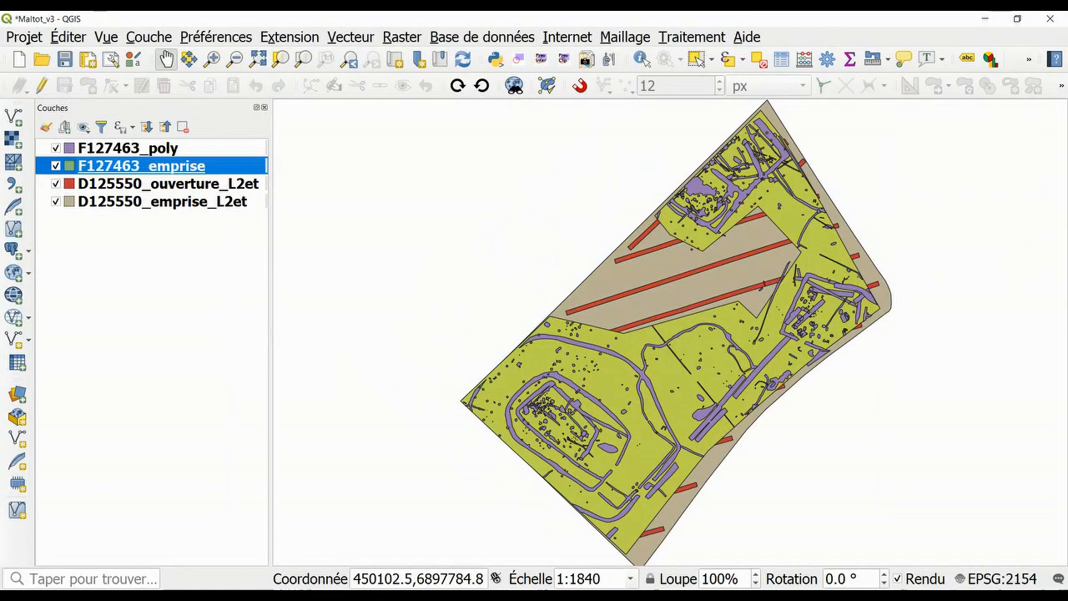
# Switch back to QGIS 3 and save the Maltot_v3 project with its four layers
pyautogui.hotkey('ctrl', 's')
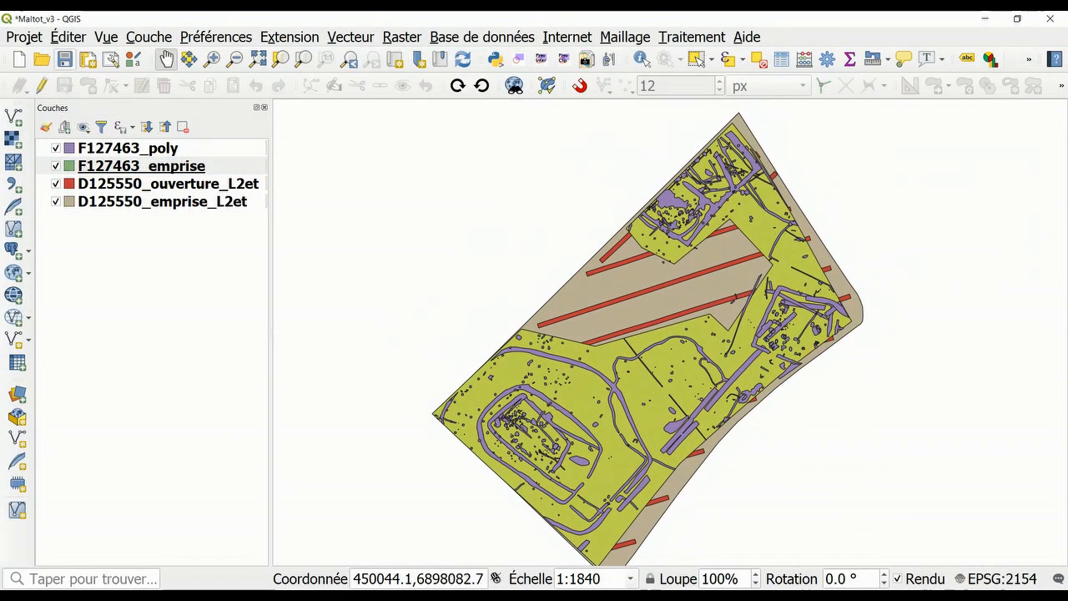